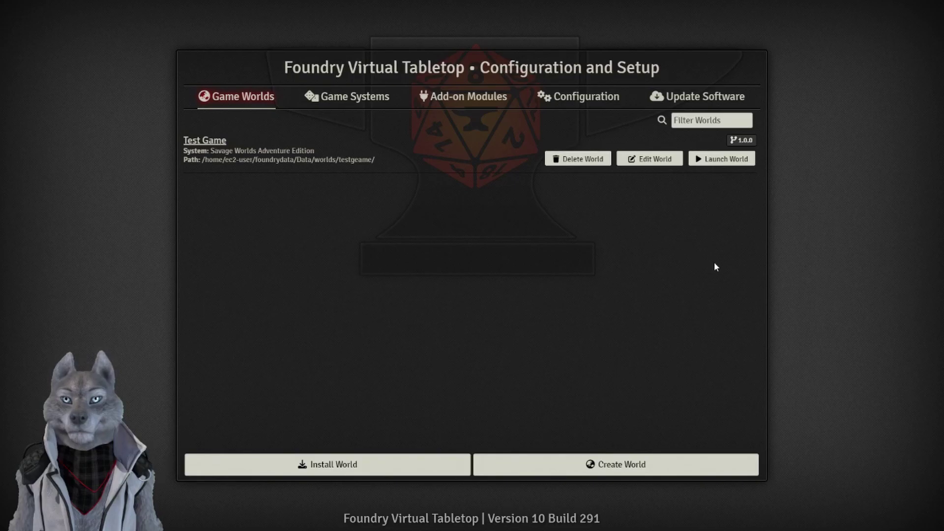
Start a new world titled 'Fantasy One Shot'.
click(629, 466)
click(494, 131)
text(Fa)
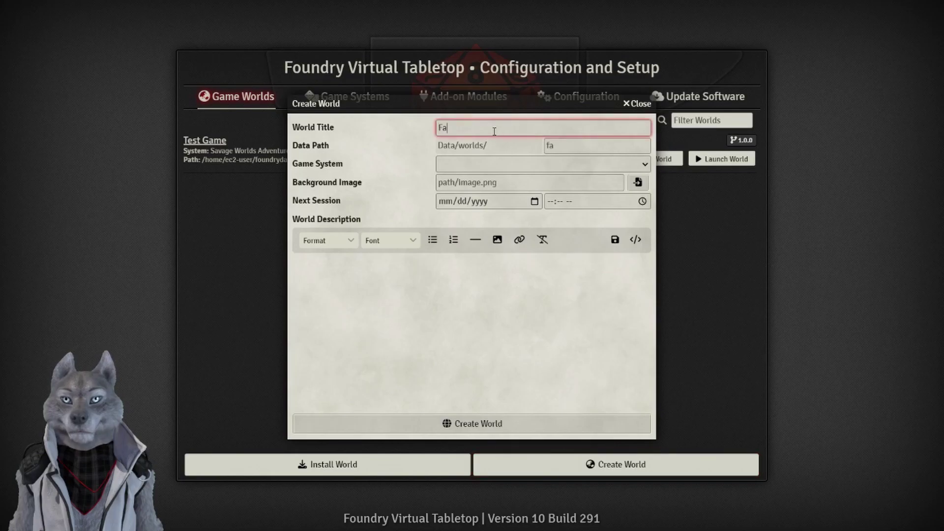
text(ntasy One Shot)
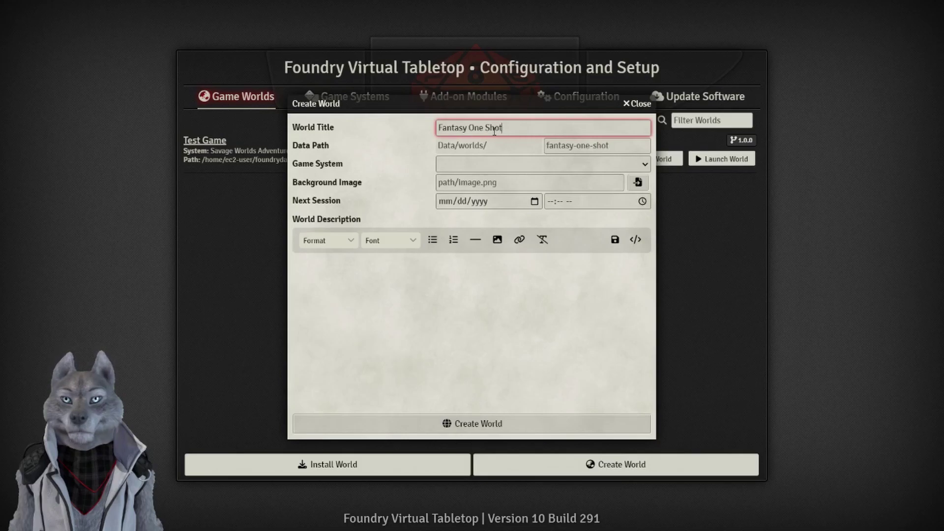
click(552, 178)
Choose Savage Worlds Adventure Edition as the game system and create the world.
click(645, 166)
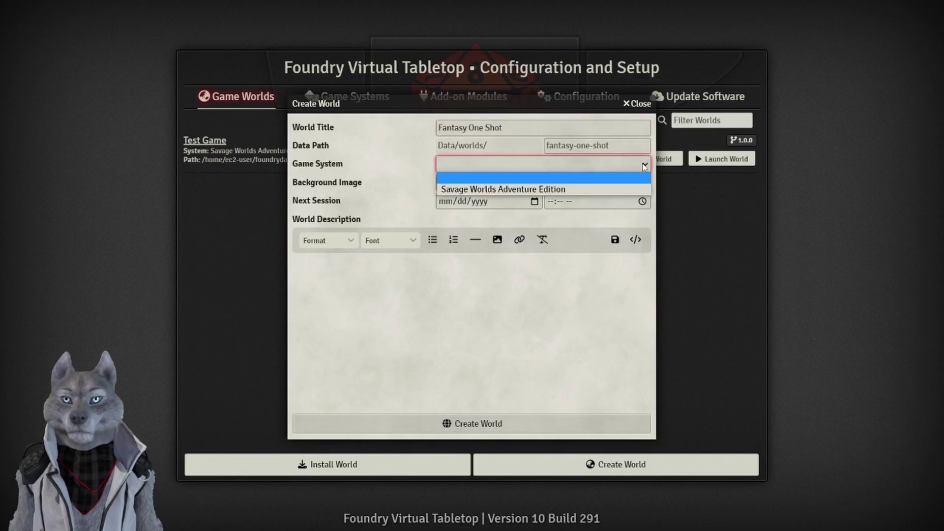
click(557, 189)
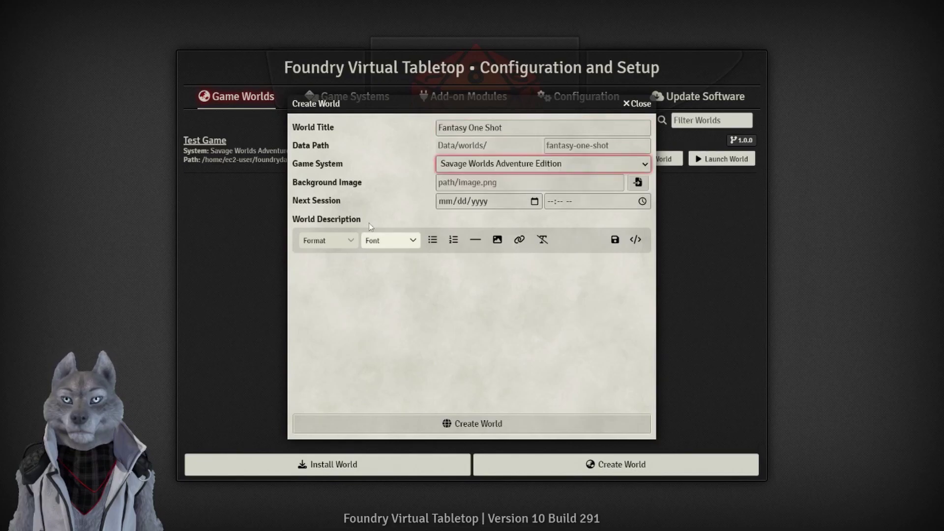
click(484, 186)
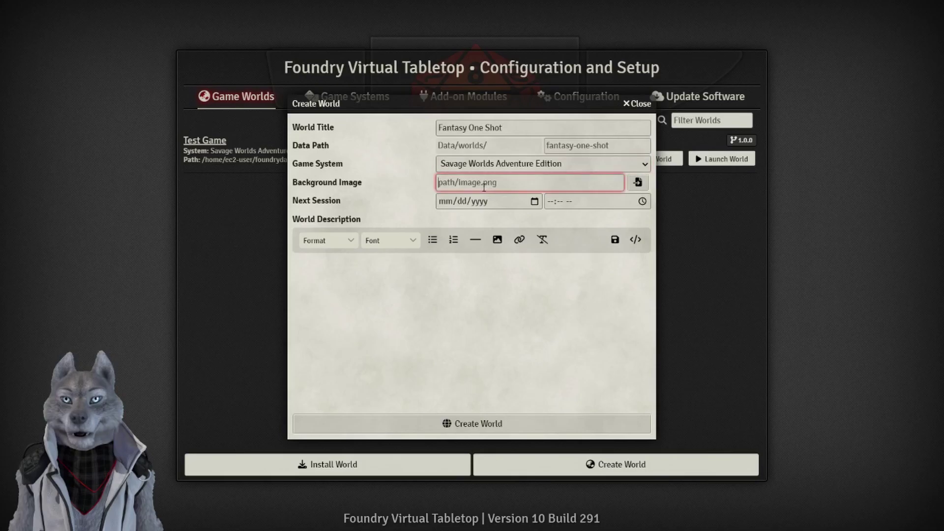
click(445, 201)
click(329, 207)
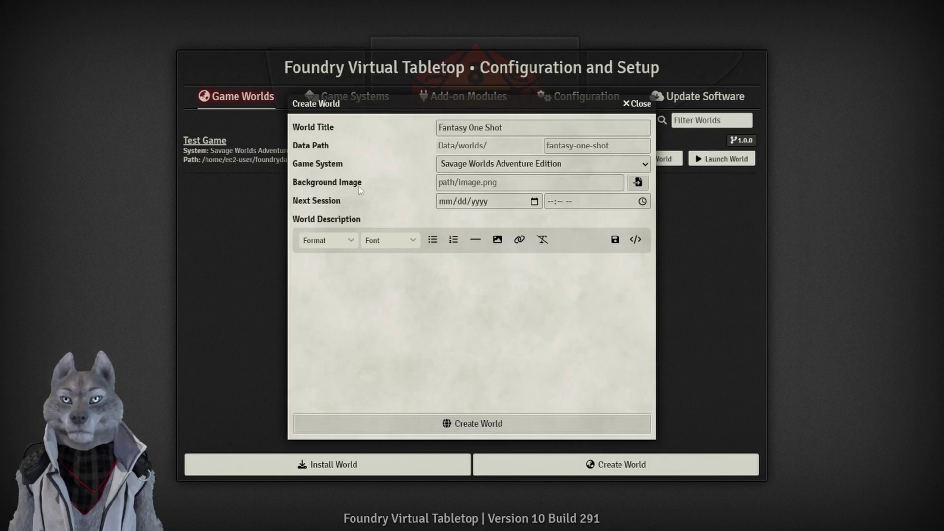
click(478, 426)
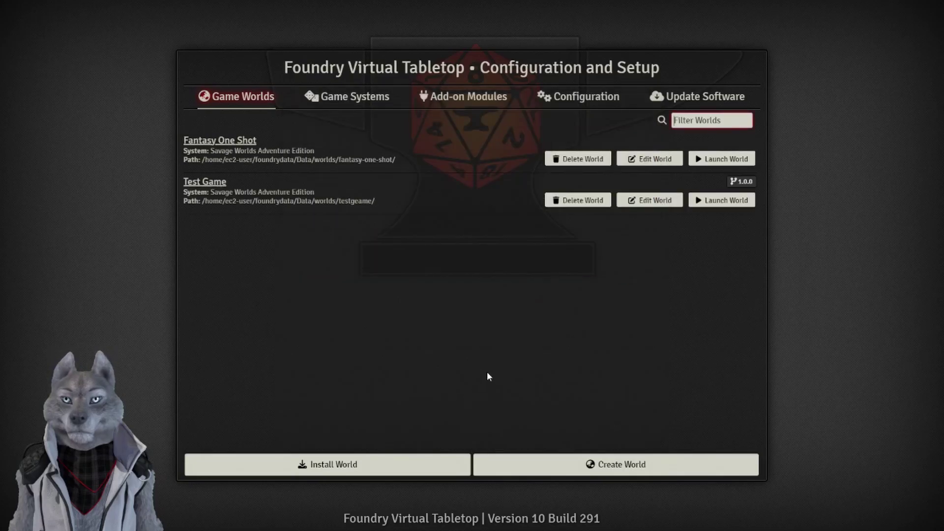
Launch Fantasy One Shot and join the game session as Gamemaster.
click(727, 159)
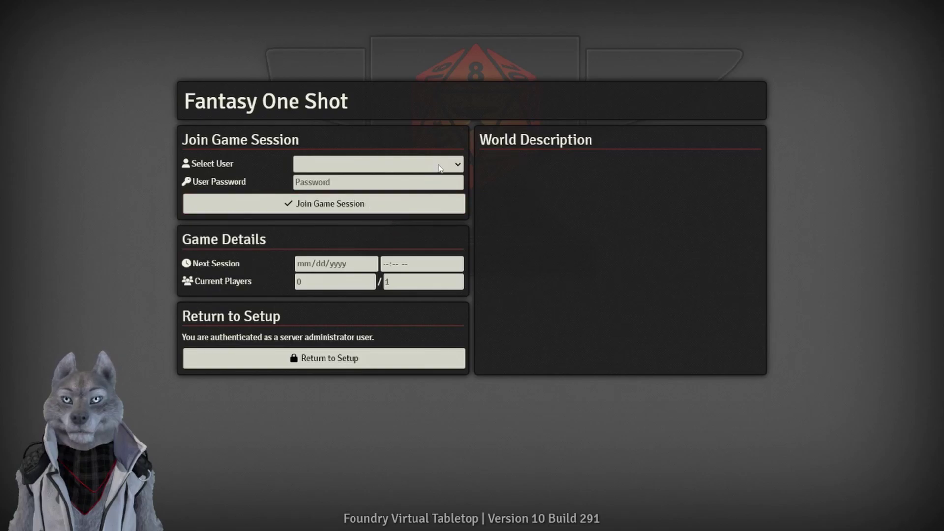
click(441, 167)
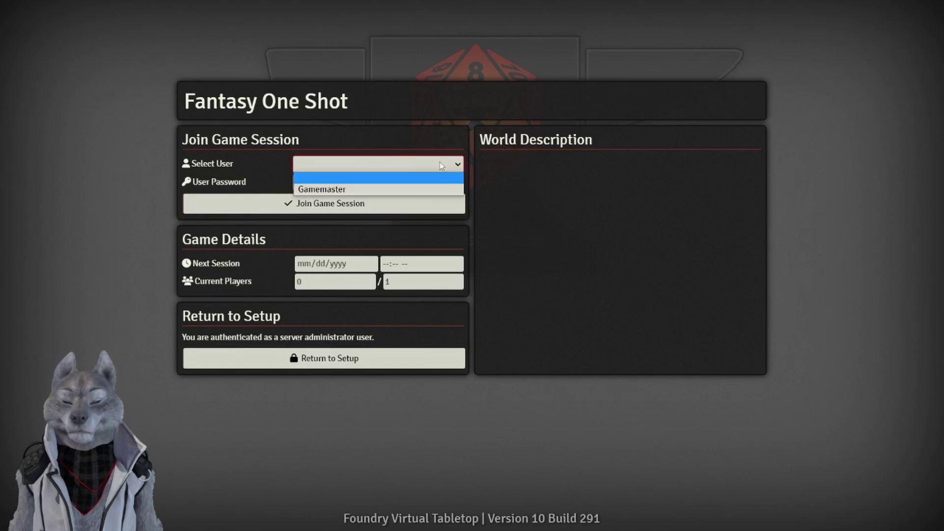
click(377, 190)
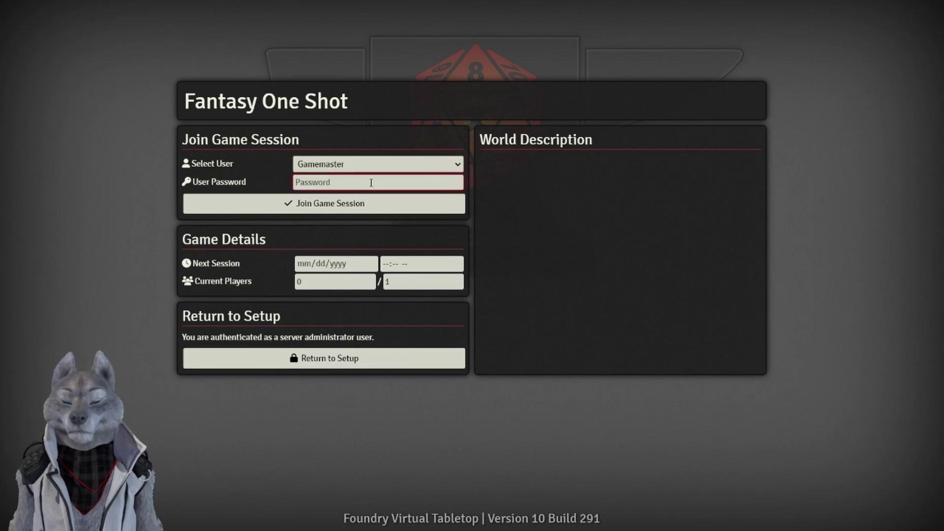
click(347, 210)
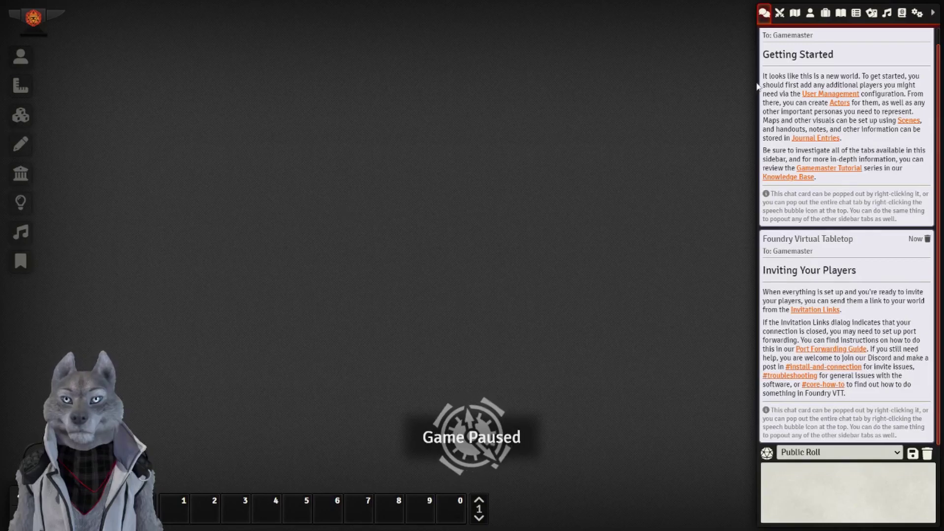
Browse the Scenes, Combat and Chat panels, ending on the Game Settings overview with SWADE 2.1.7.
click(795, 13)
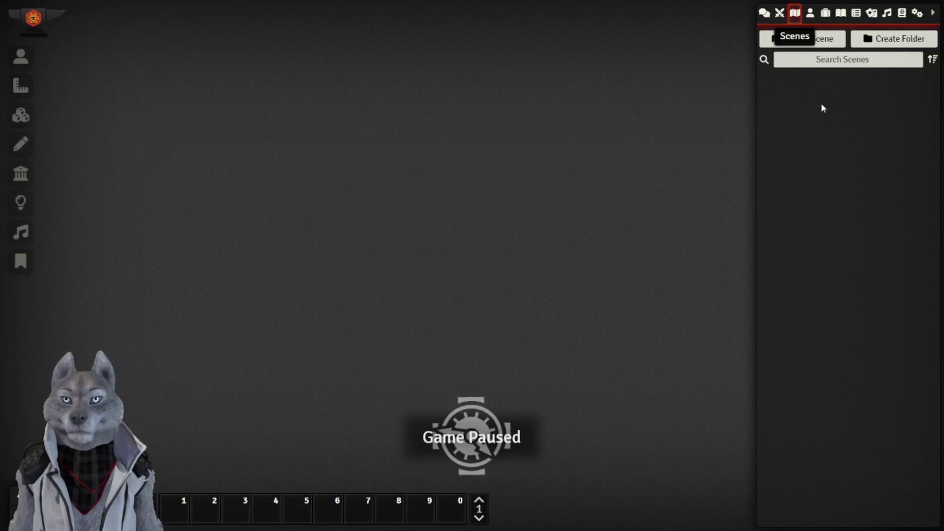
click(780, 13)
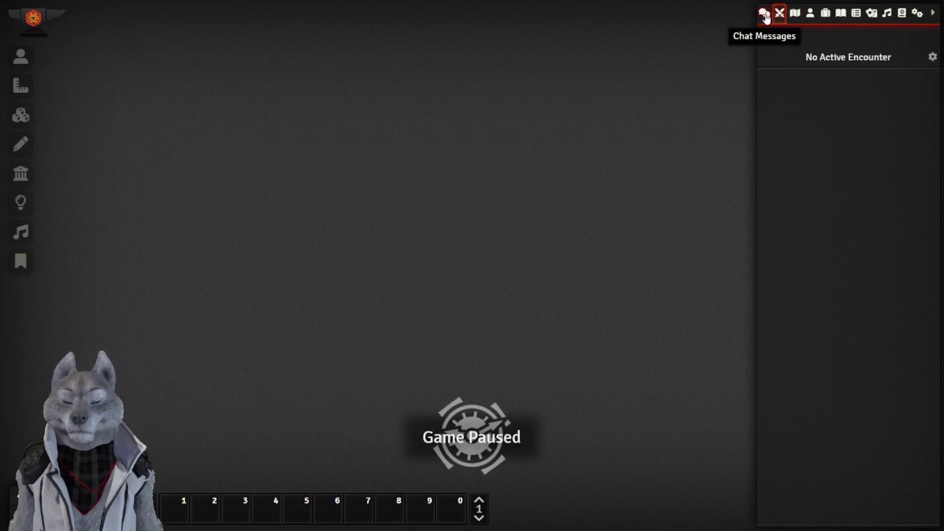
click(765, 14)
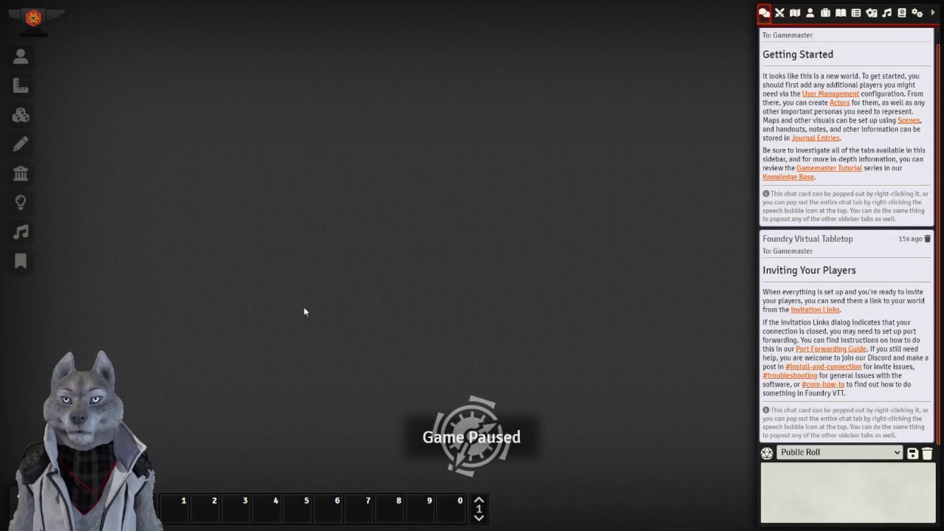
click(796, 13)
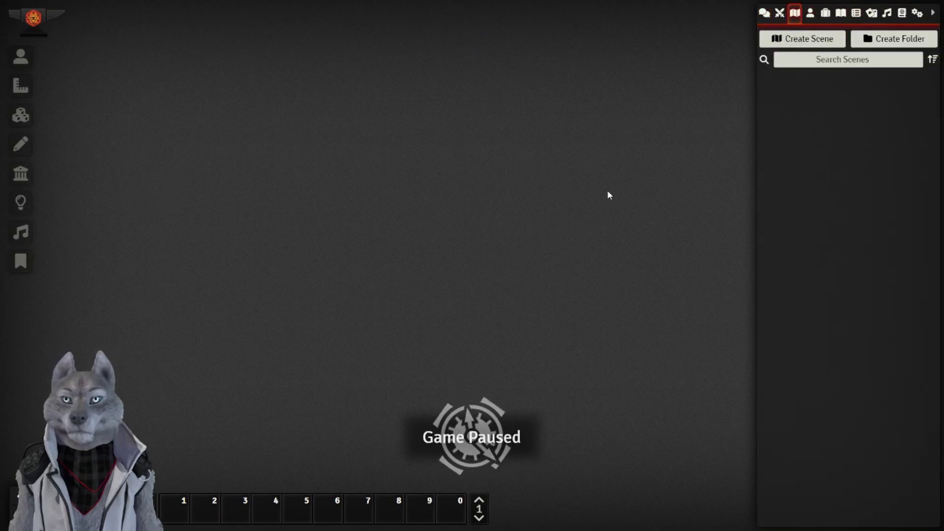
click(917, 15)
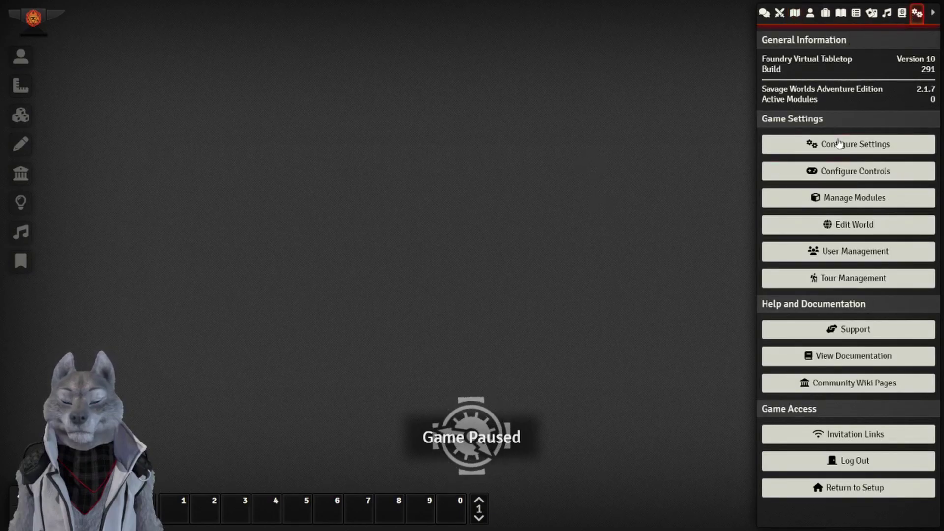
Replace the Gamemaster's old password with a new one and save the user settings.
click(850, 256)
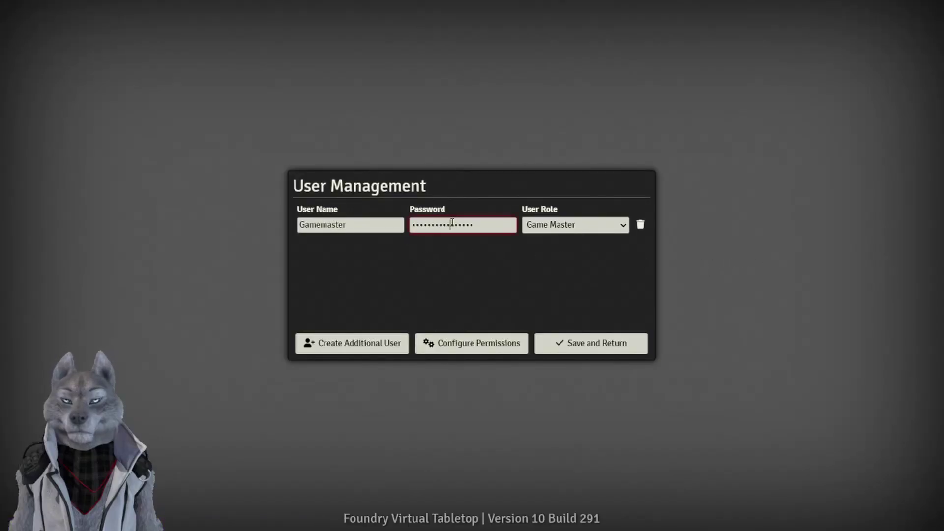
drag(478, 225, 405, 229)
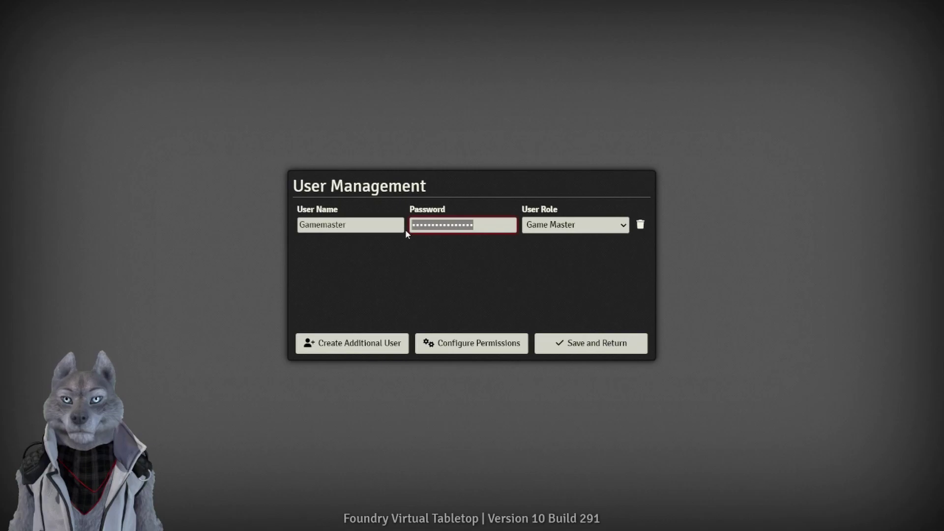
key(BackSpace)
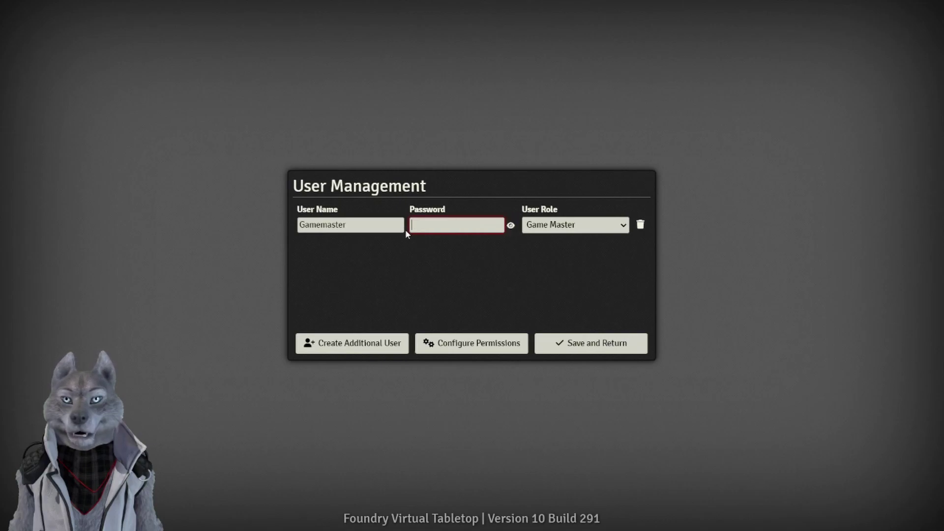
text(p)
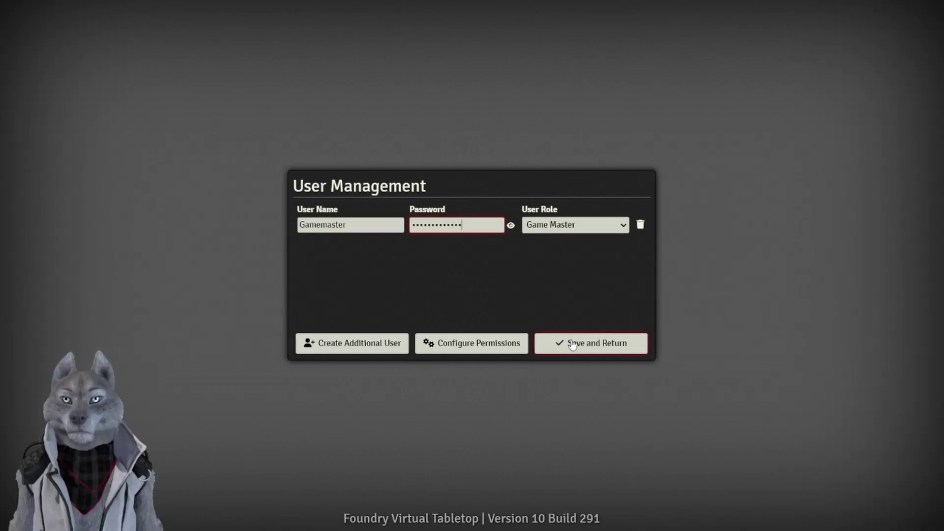
click(571, 347)
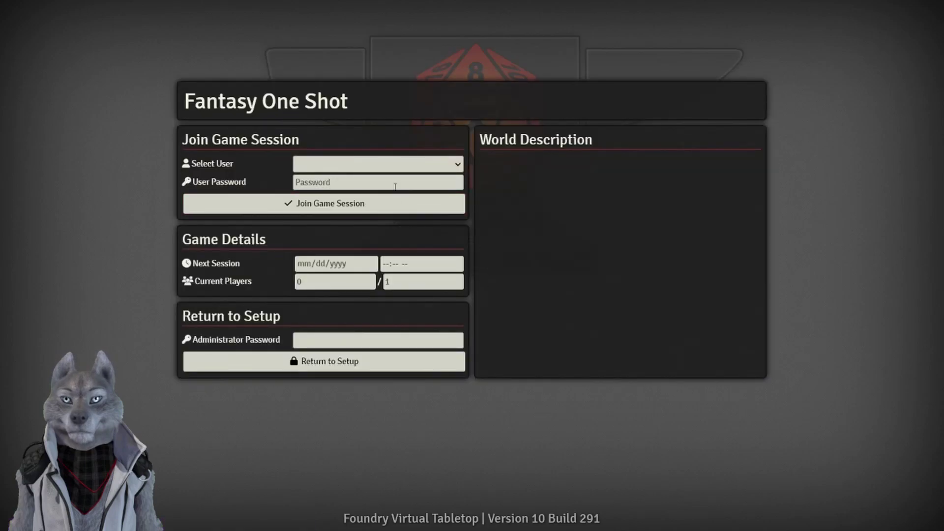
Rejoin the world as Gamemaster using the new password.
click(394, 164)
click(370, 188)
click(360, 180)
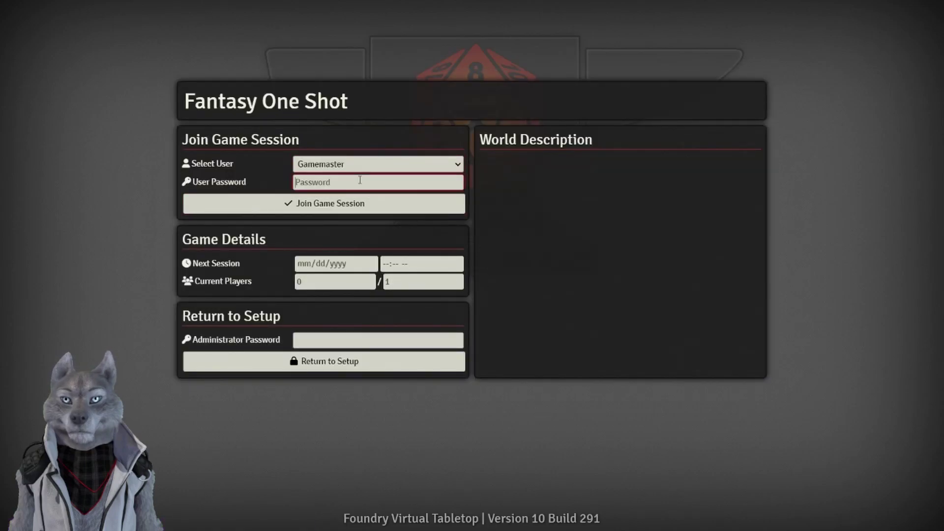
text(•)
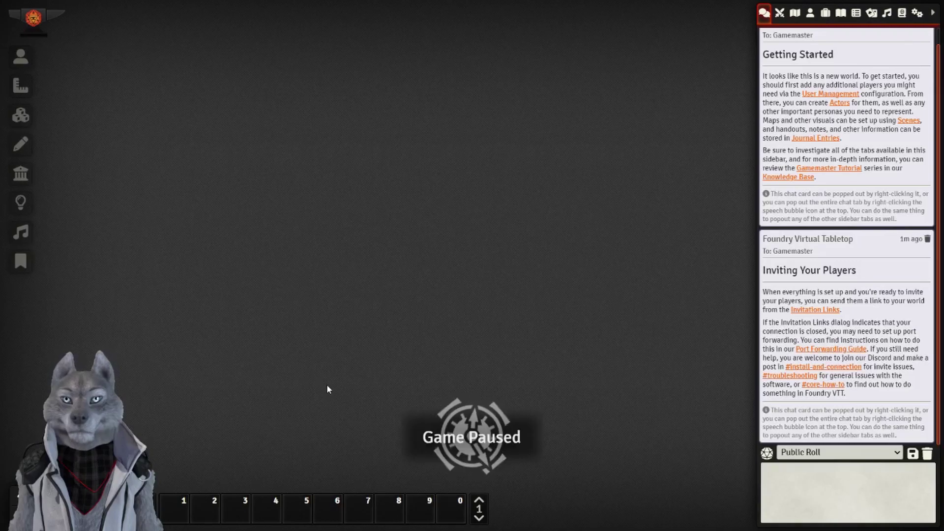
Unpause and re-pause the game, then review the Combat, Scenes, Actors and Items lists.
key(space)
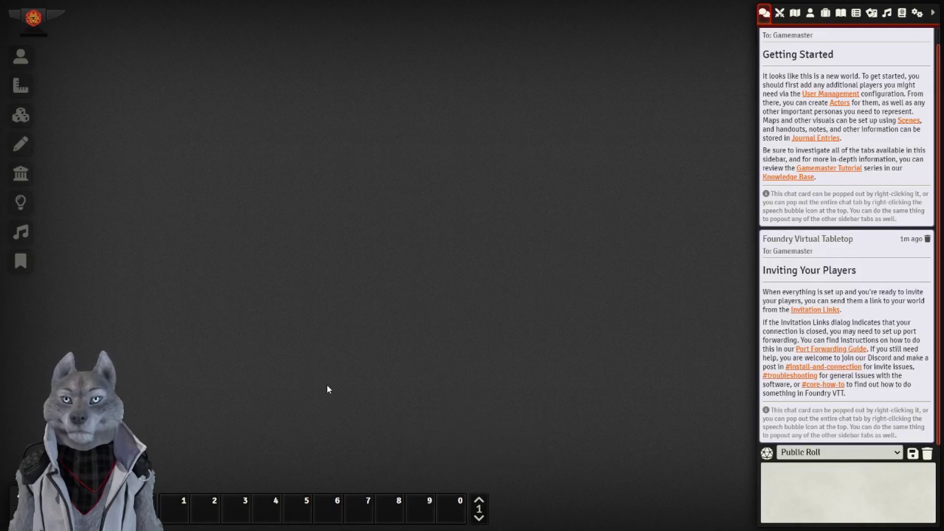
key(space)
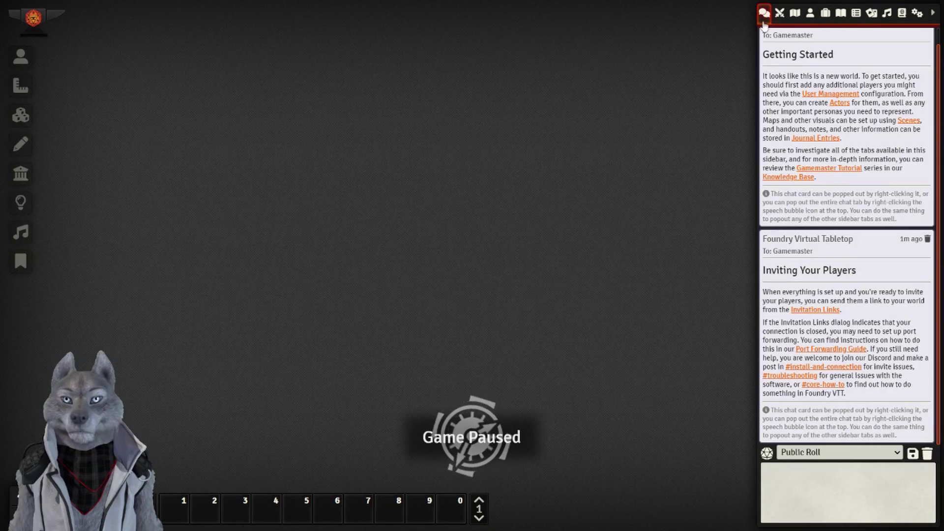
click(779, 19)
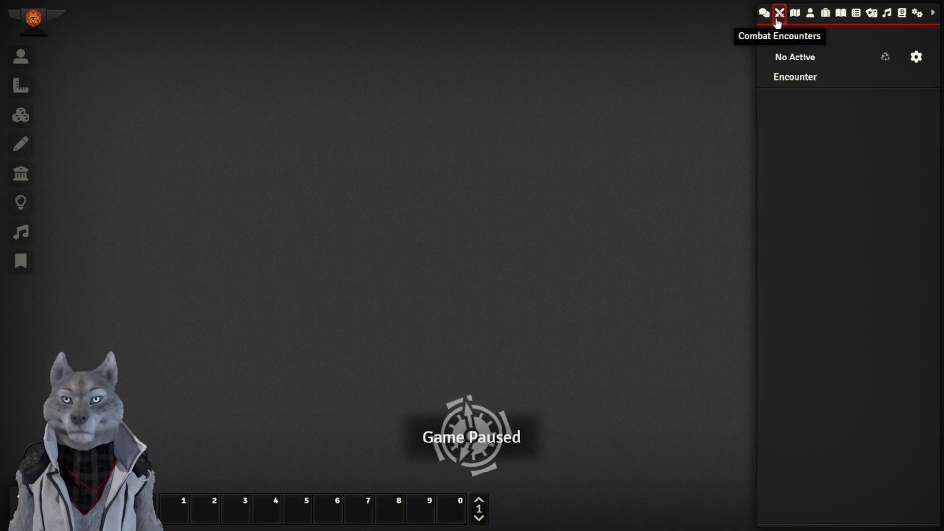
click(793, 19)
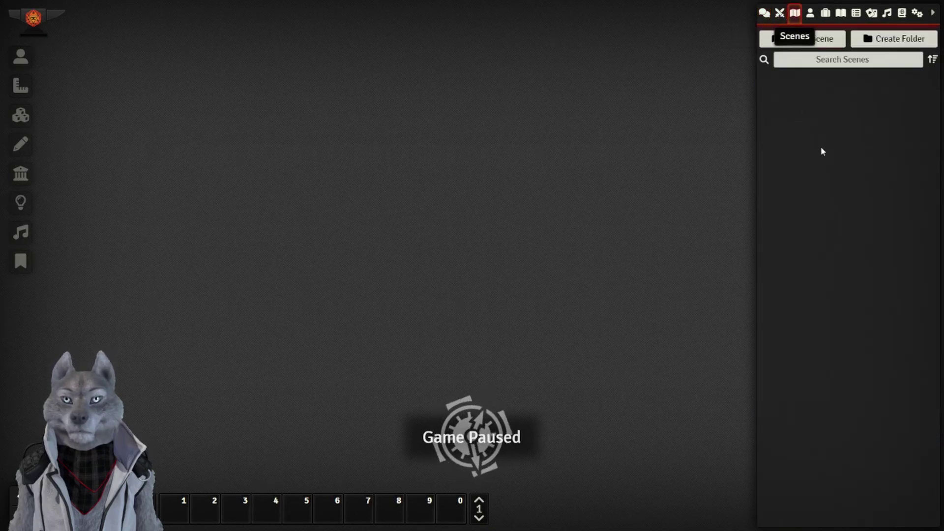
click(812, 16)
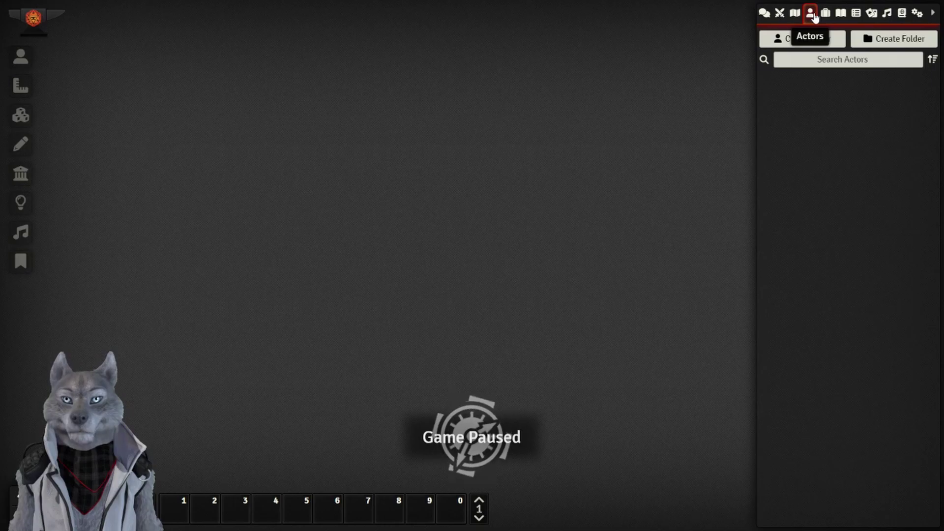
click(827, 14)
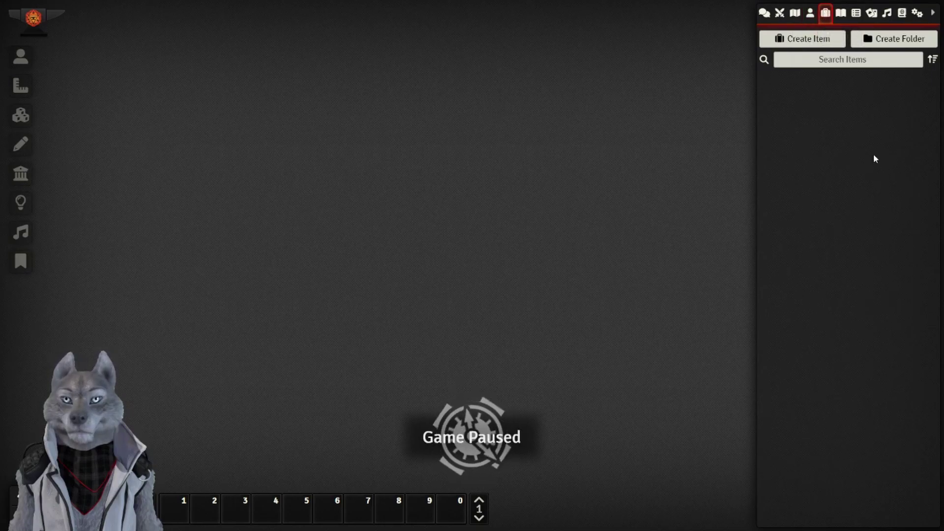
Review the Journal, Rollable Tables, Card Stacks and the empty Playlists lists.
click(842, 14)
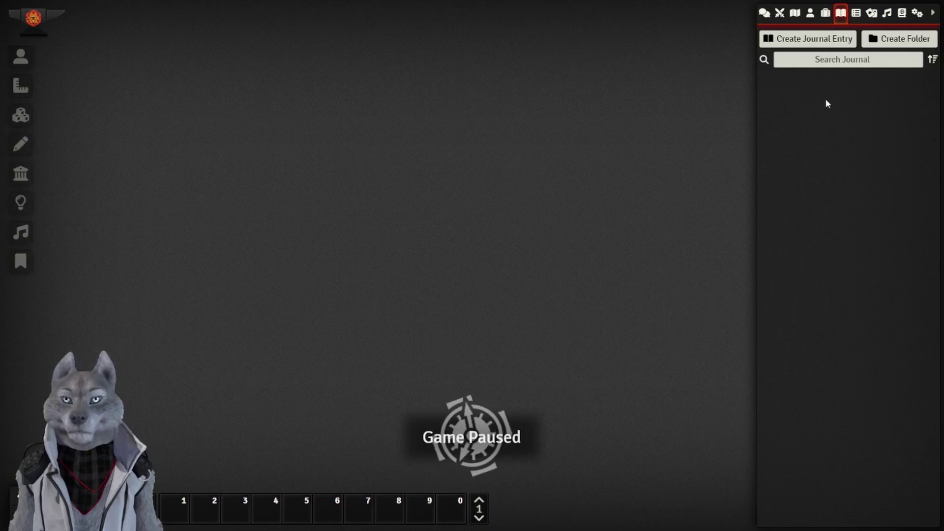
click(856, 13)
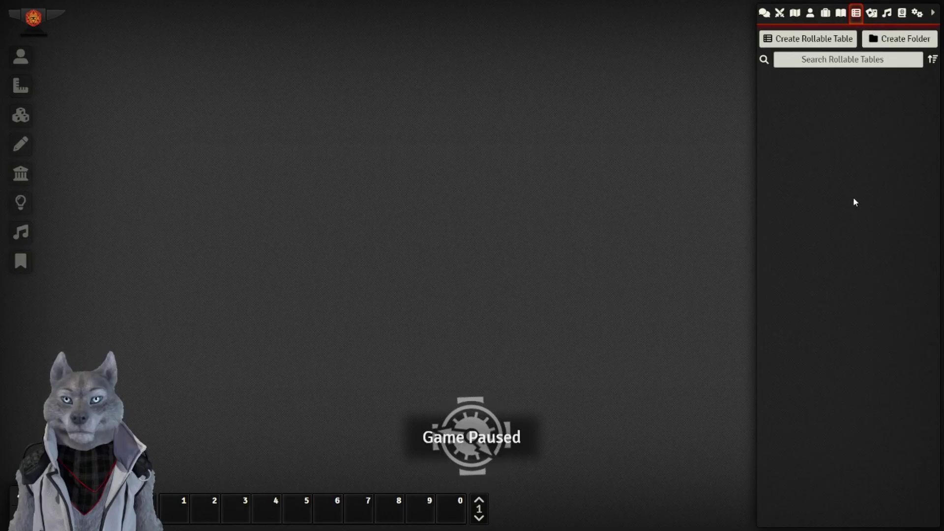
click(873, 13)
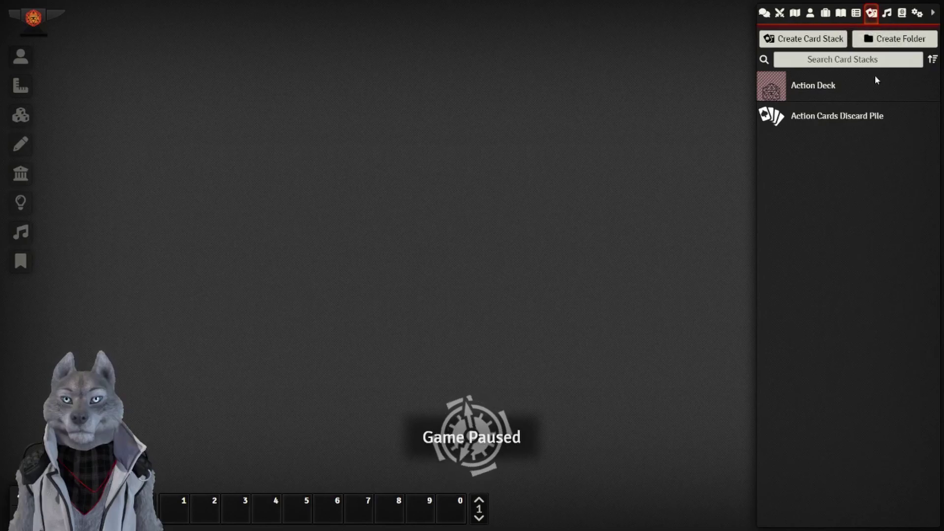
click(887, 13)
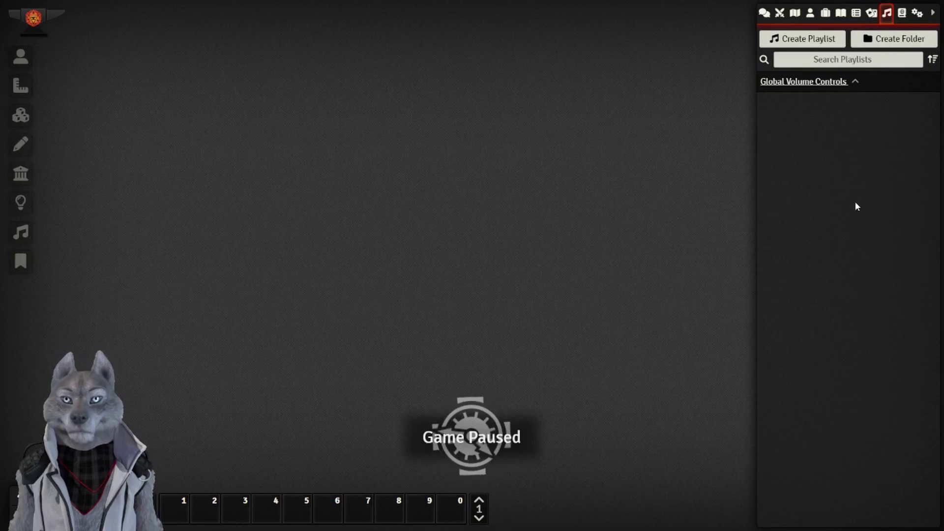
Open the Basic Edges, Hindrances, Powers and Skills compendiums and the Occult skill sheet.
click(902, 14)
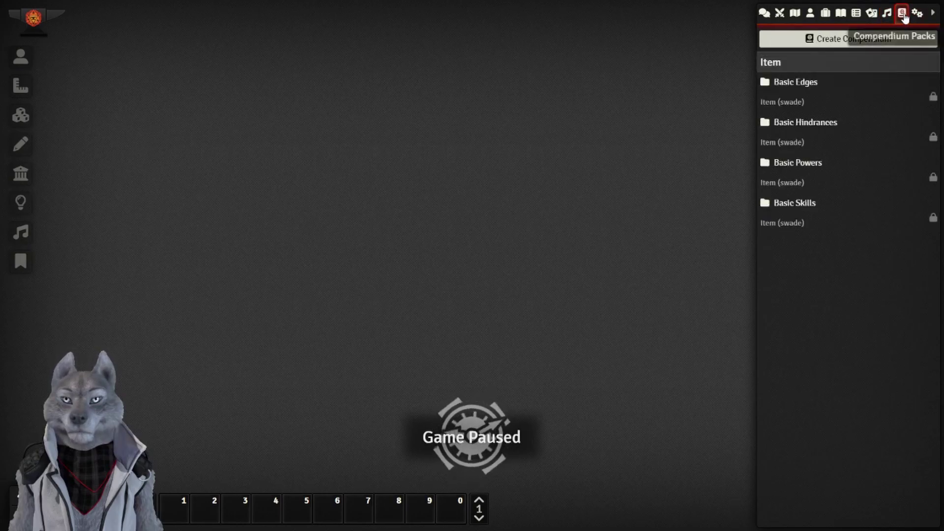
click(790, 83)
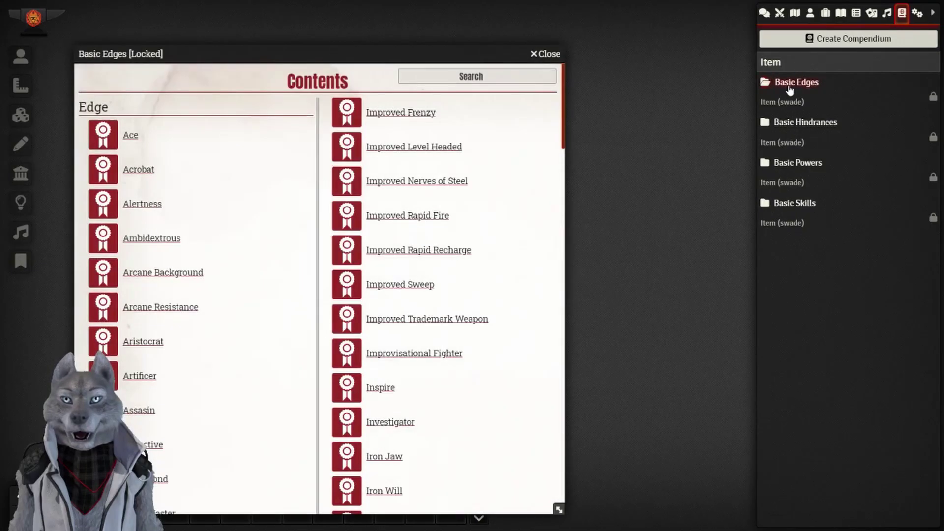
click(796, 127)
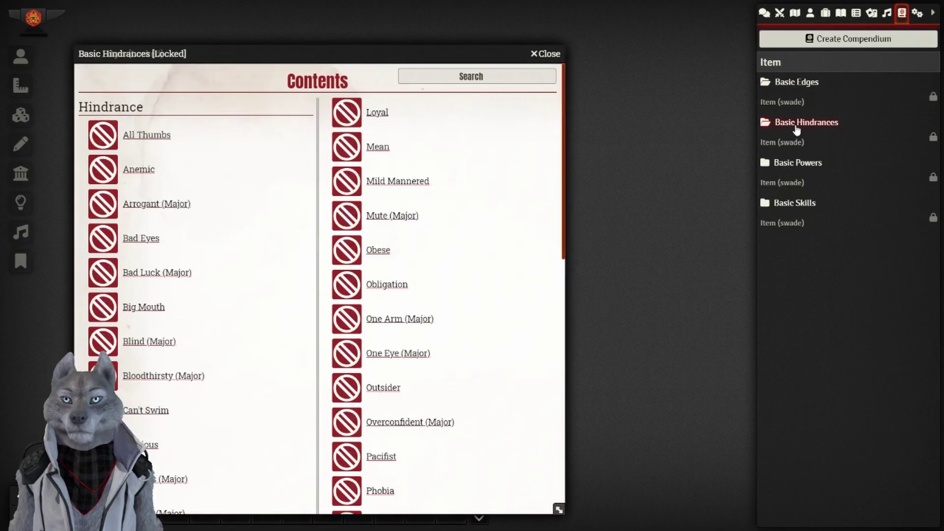
click(798, 165)
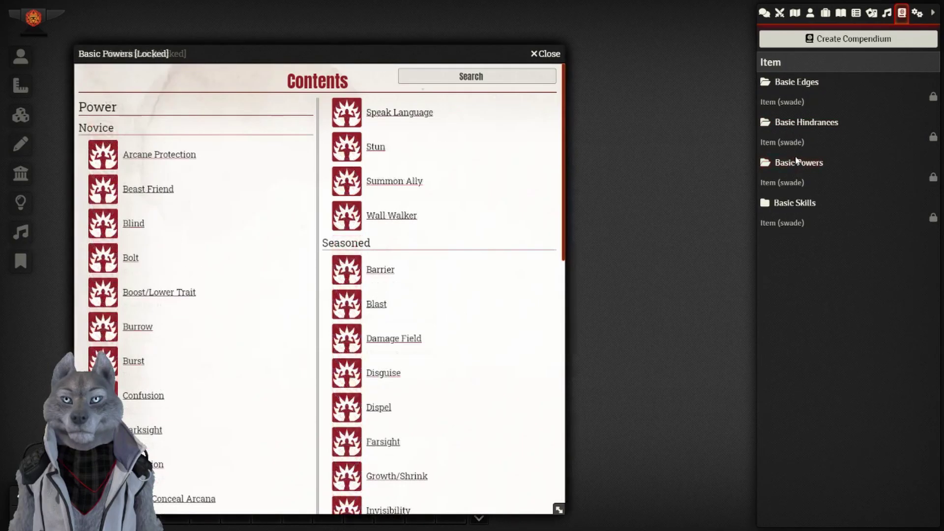
click(796, 206)
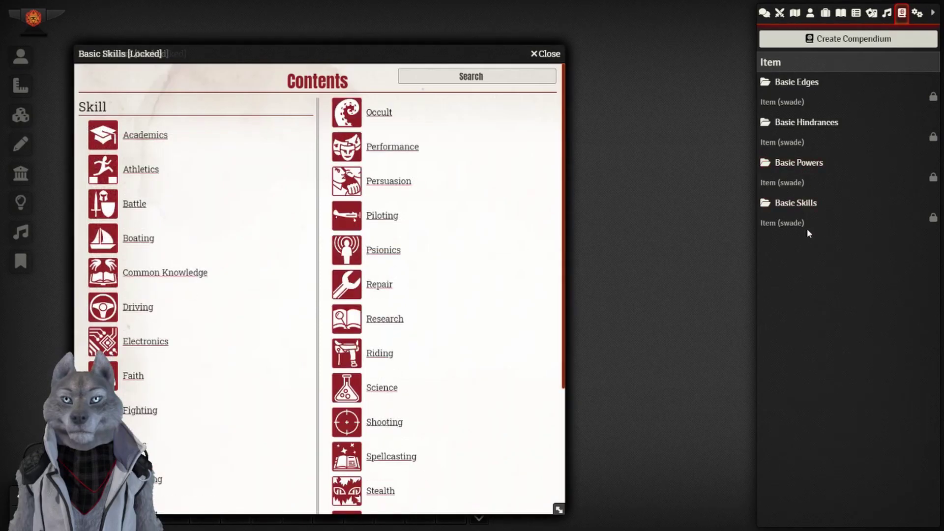
click(389, 119)
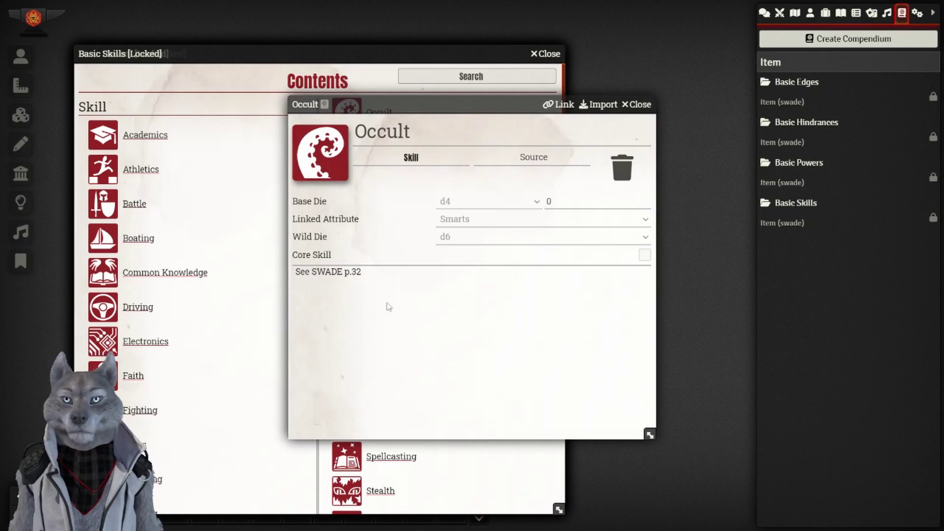
Close the Occult item sheet and all four Basic compendium windows.
click(639, 104)
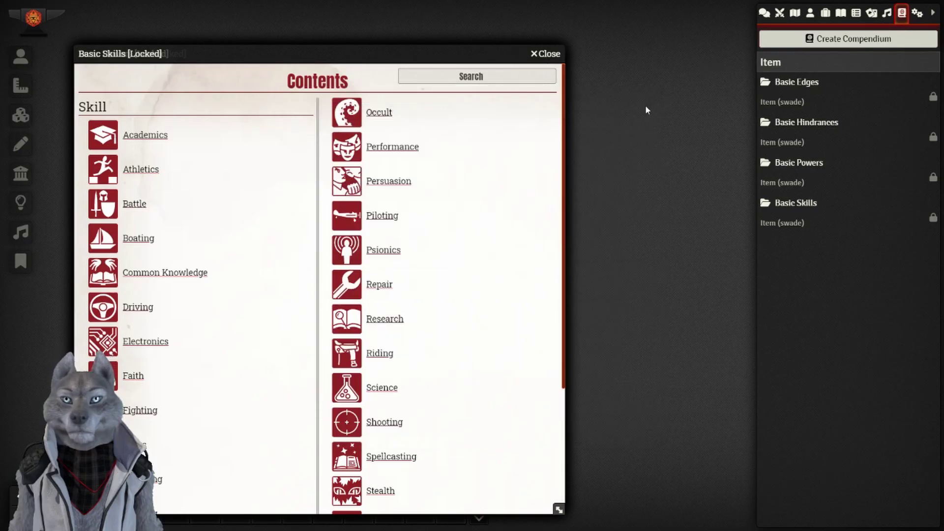
click(552, 55)
click(553, 53)
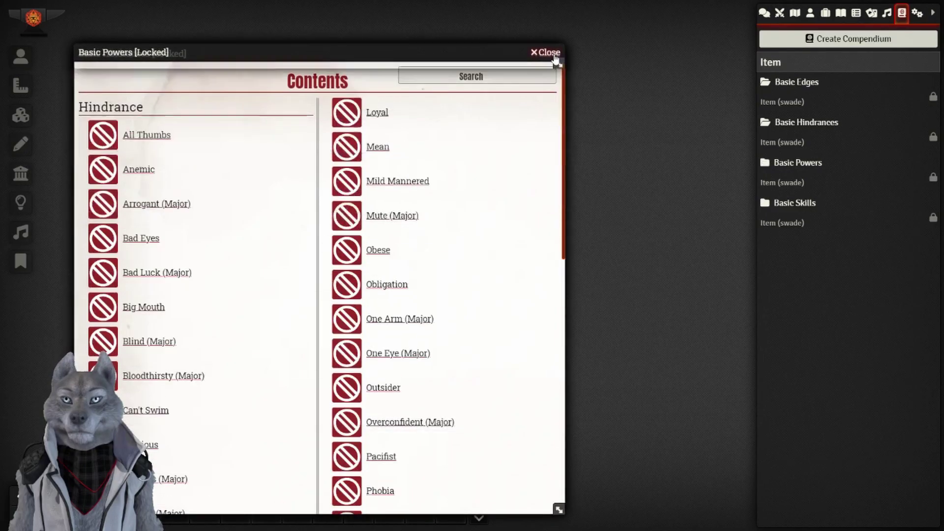
click(554, 54)
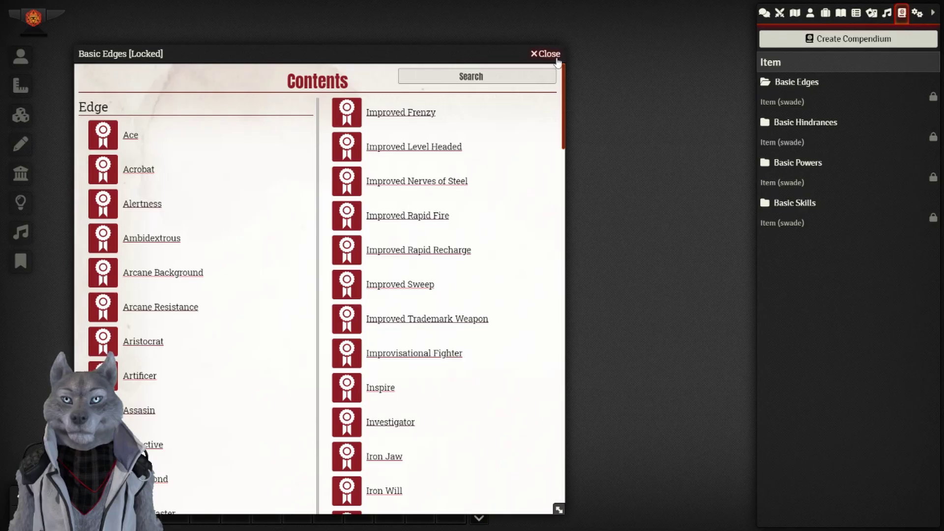
click(557, 58)
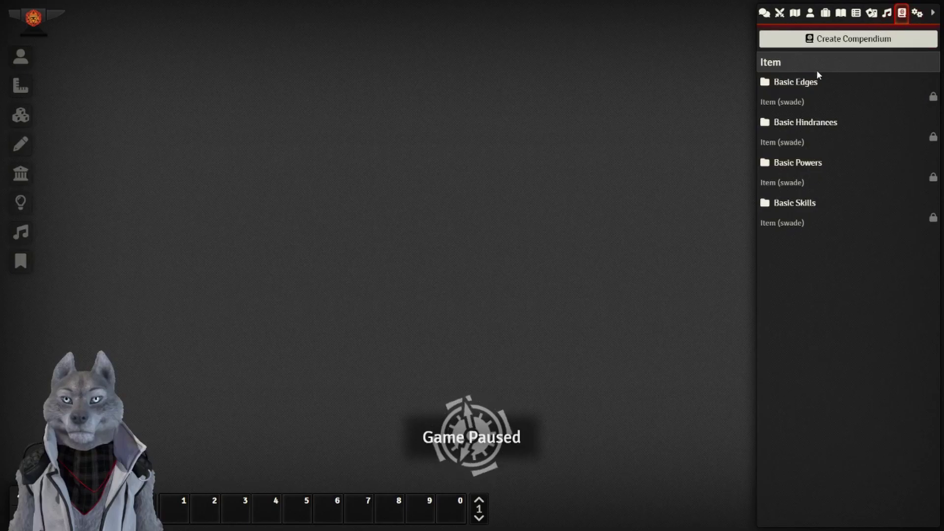
Show the Game Settings panel, then collapse and re-expand the sidebar.
click(918, 13)
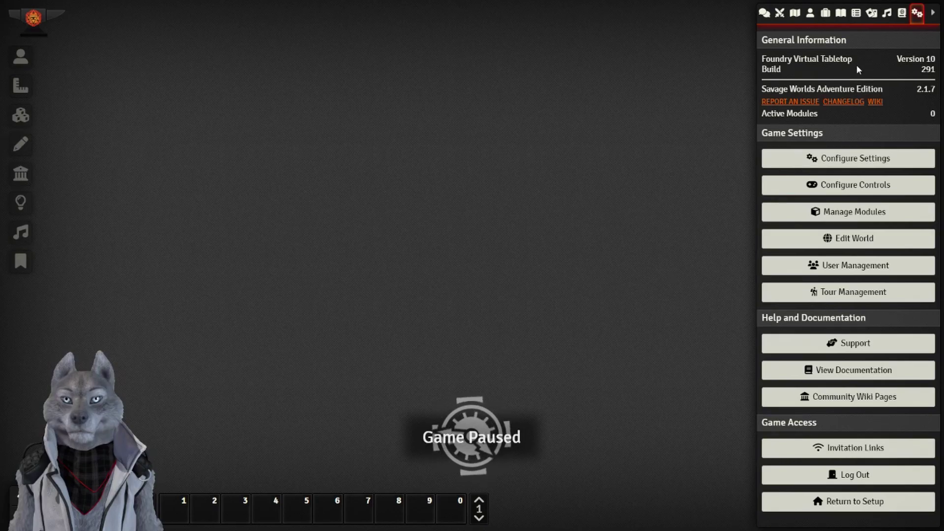
click(932, 18)
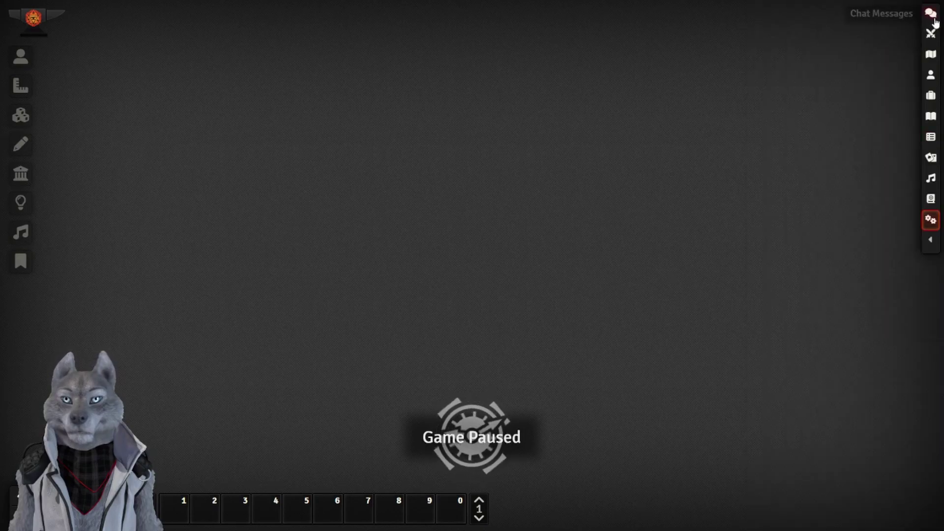
click(930, 240)
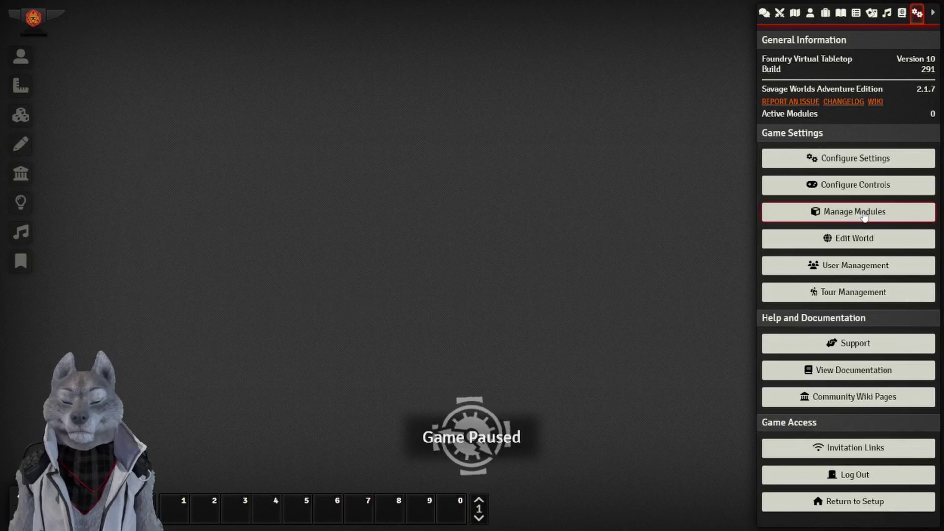
Open Manage Modules and scroll through the 51 installed, inactive modules.
click(866, 215)
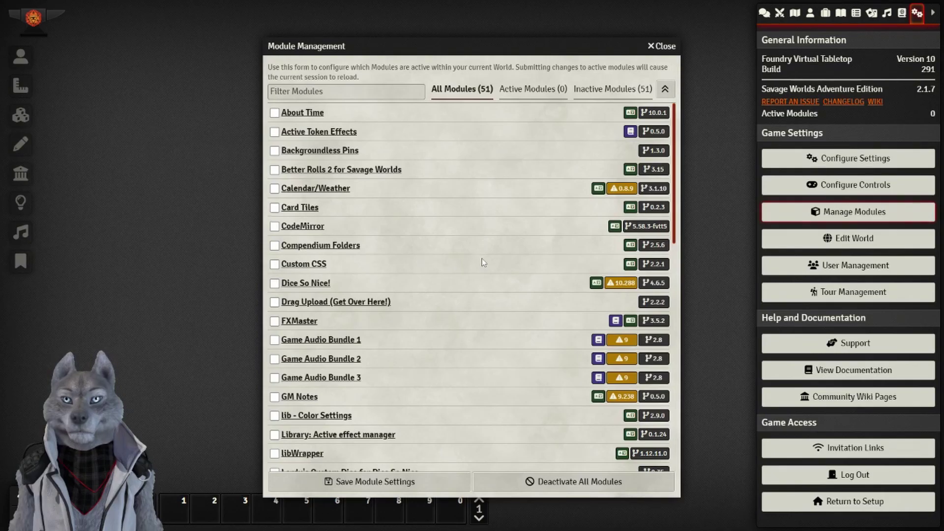
scroll(480, 266, down, 10)
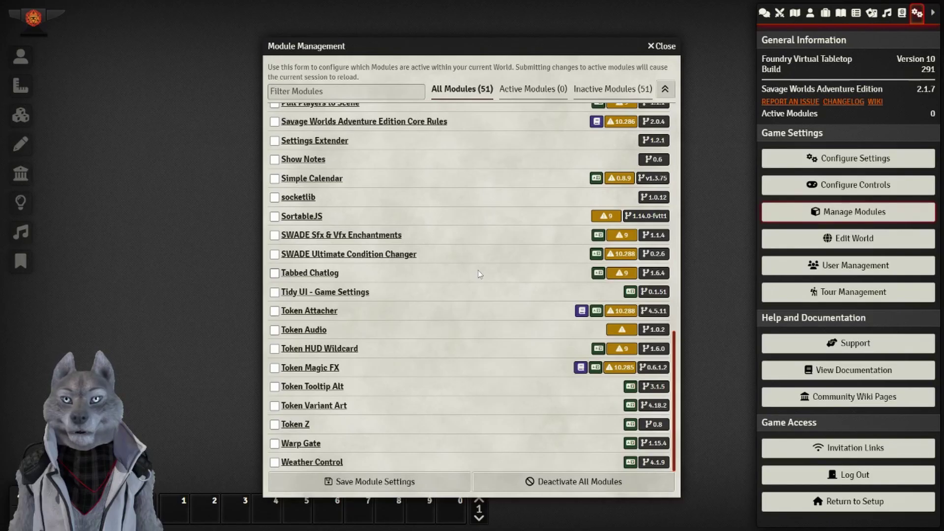
scroll(444, 334, up, 8)
scroll(443, 335, up, 4)
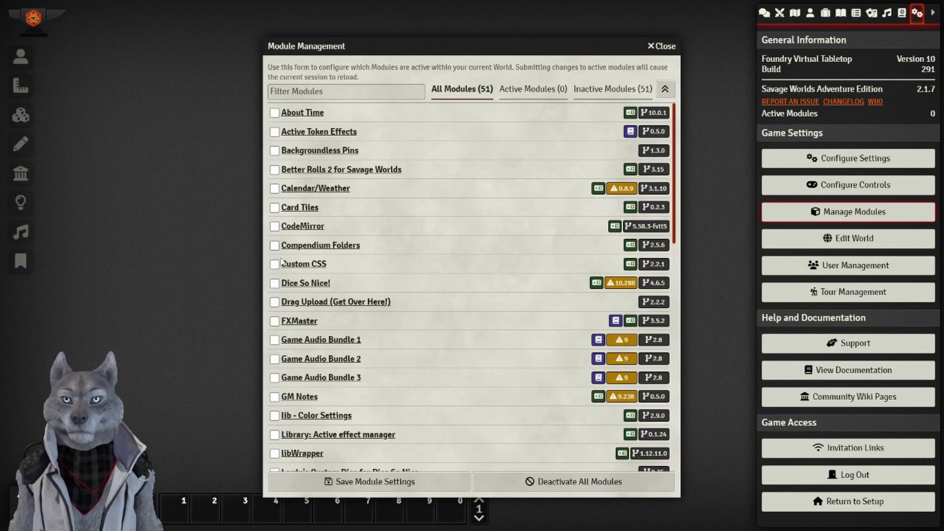
Tick Better Rolls 2 for Savage Worlds, accepting its dependencies including Settings Extender.
click(275, 171)
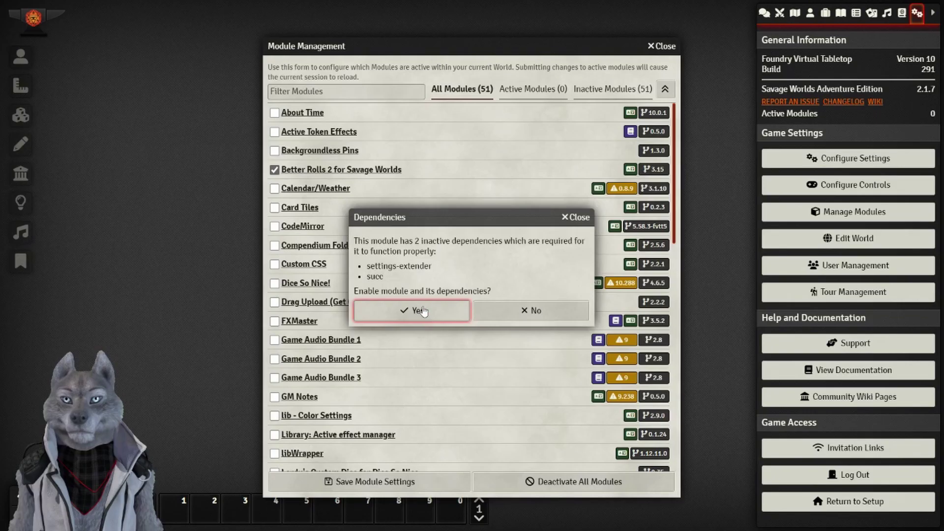
click(419, 312)
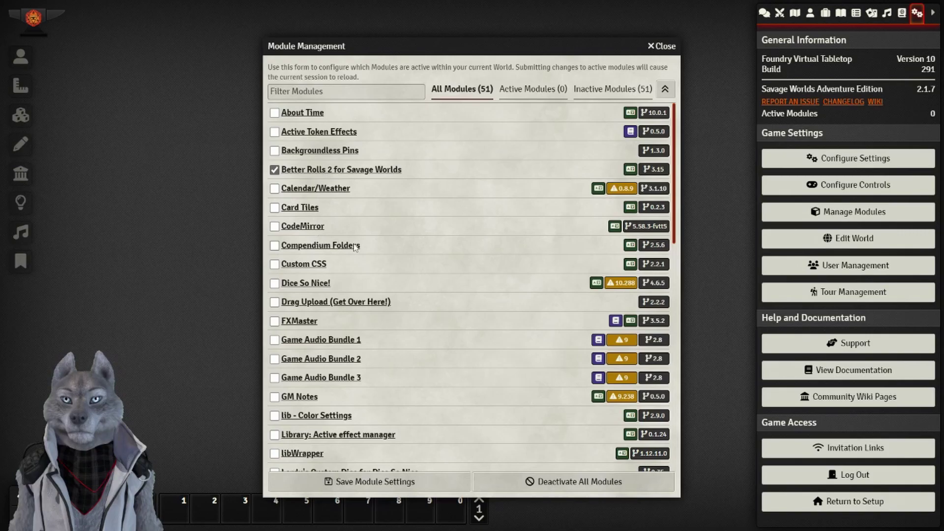
scroll(355, 246, down, 1)
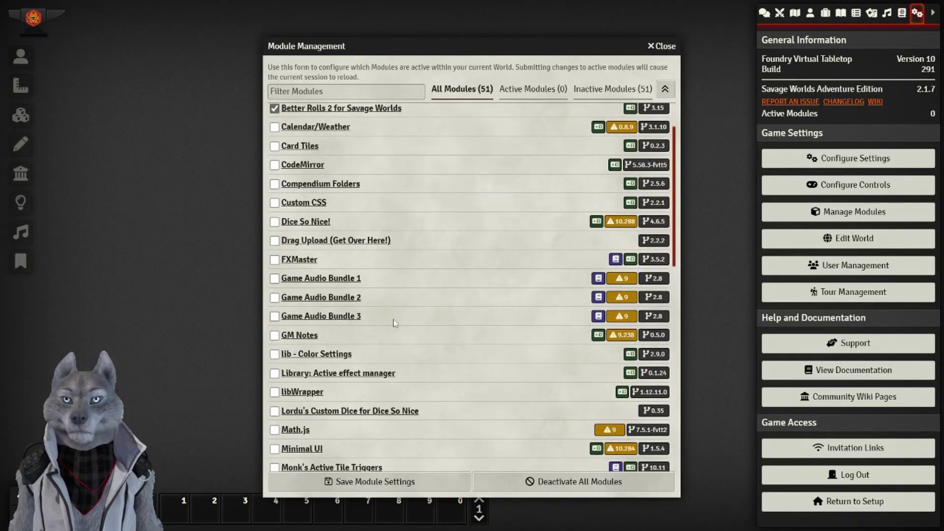
scroll(376, 339, down, 1)
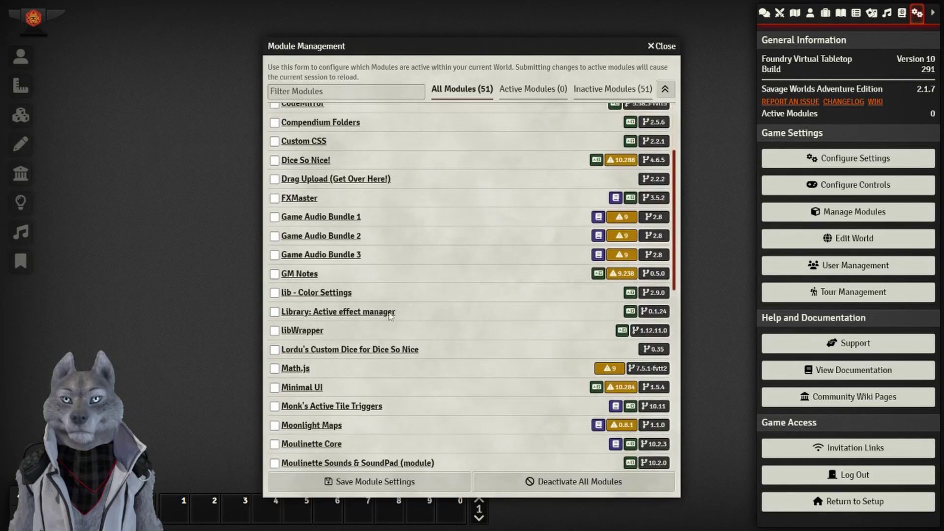
scroll(391, 313, down, 2)
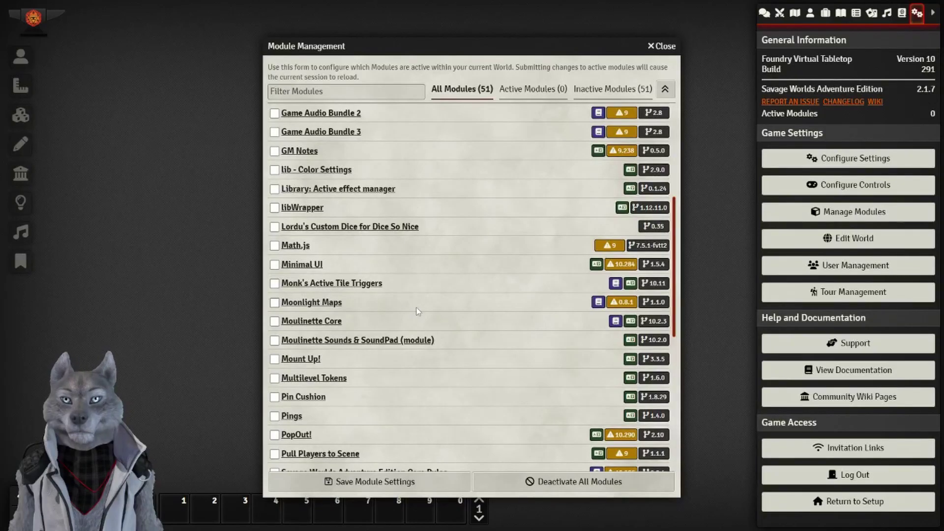
scroll(393, 312, down, 1)
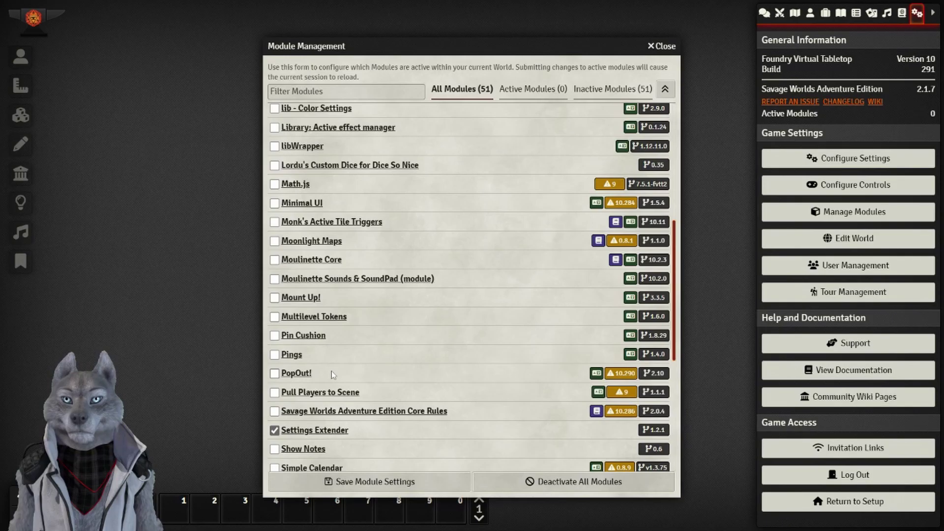
scroll(333, 374, down, 1)
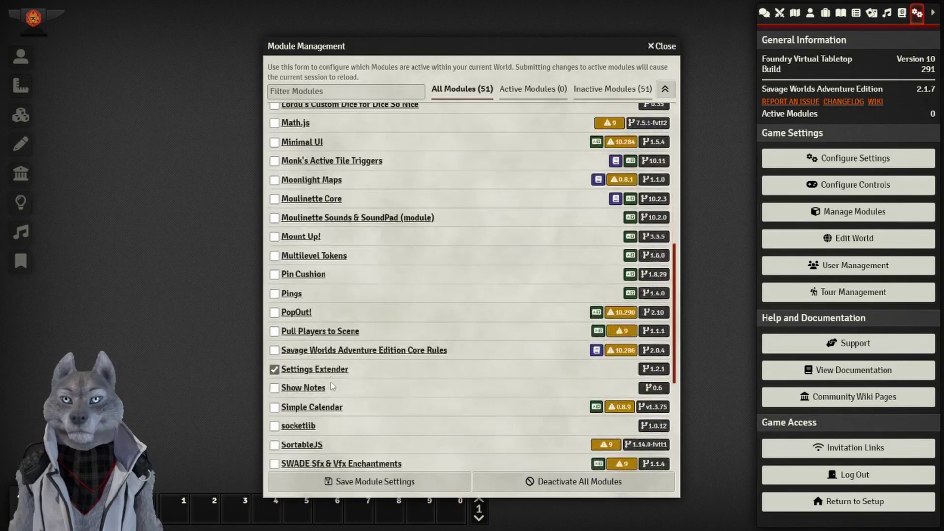
Tick PopOut! with its libWrapper dependency, plus Pull Players to Scene.
click(274, 312)
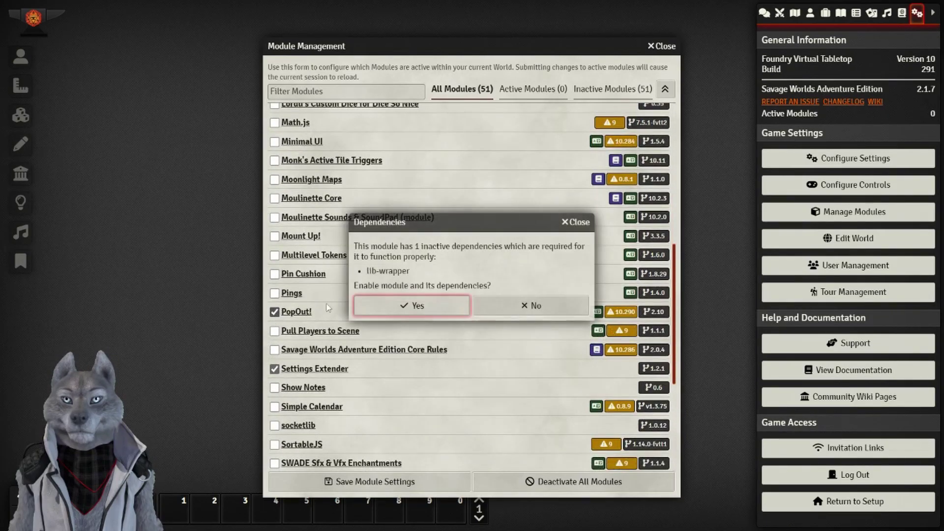
click(408, 304)
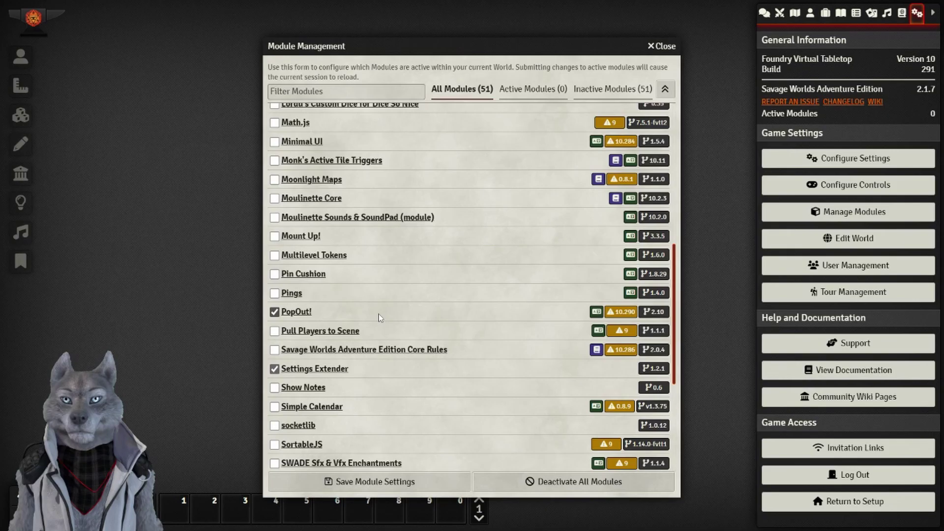
scroll(378, 314, down, 2)
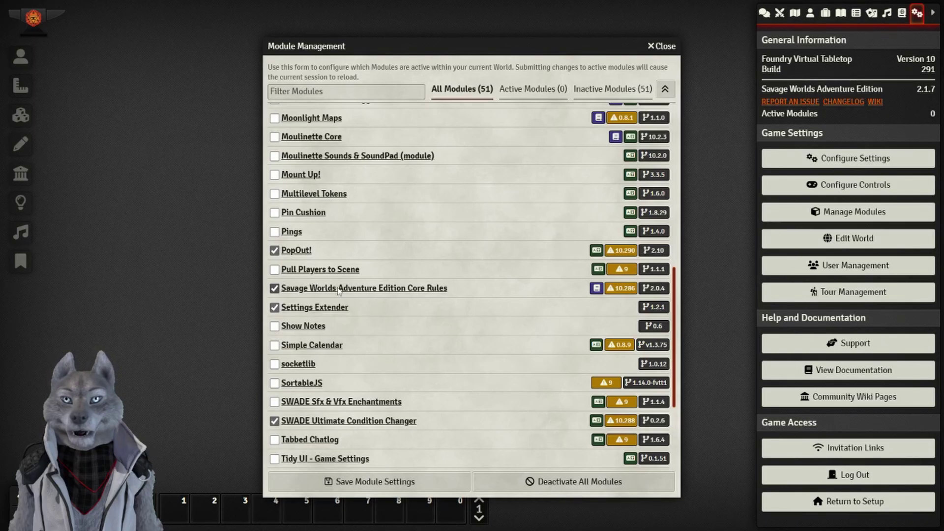
click(274, 270)
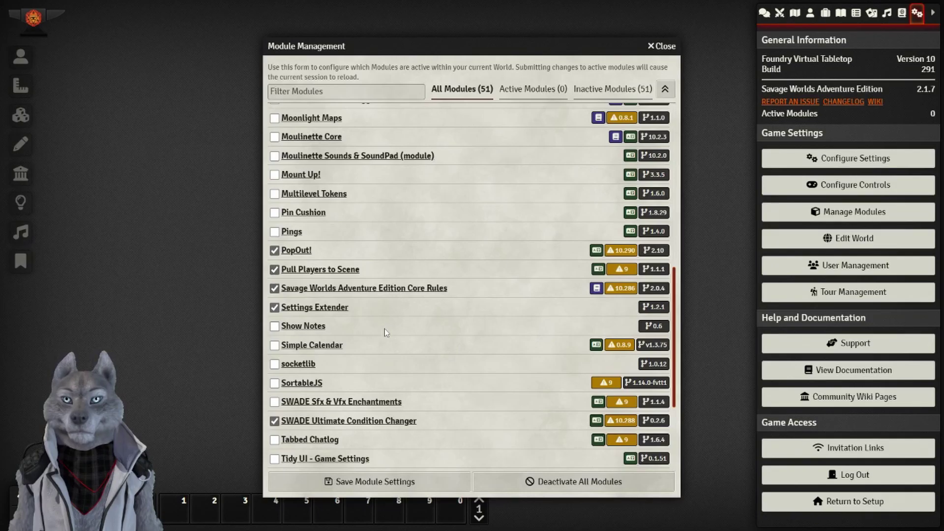
scroll(383, 332, down, 2)
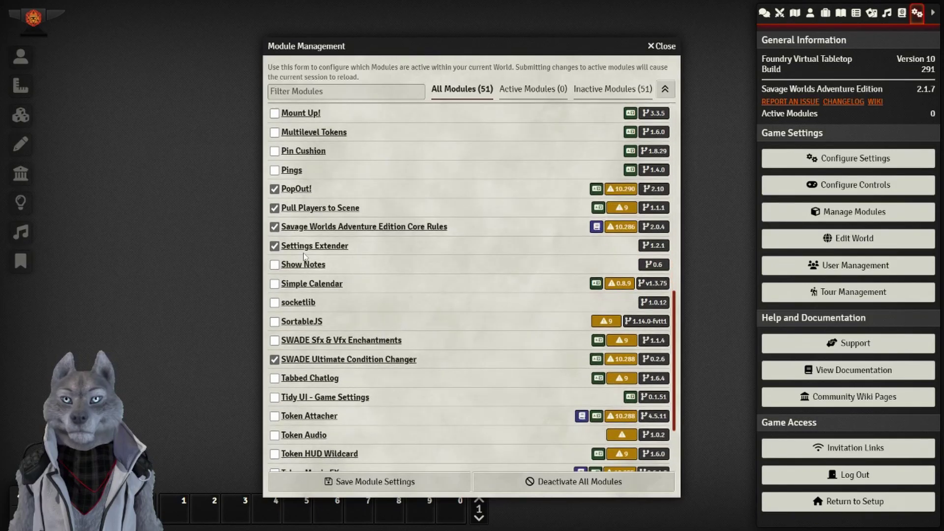
scroll(389, 330, down, 3)
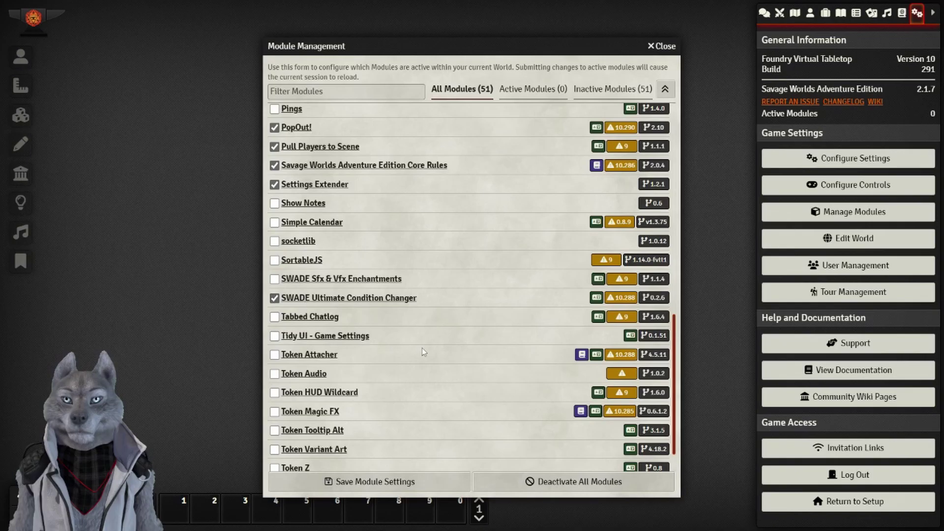
scroll(372, 300, down, 2)
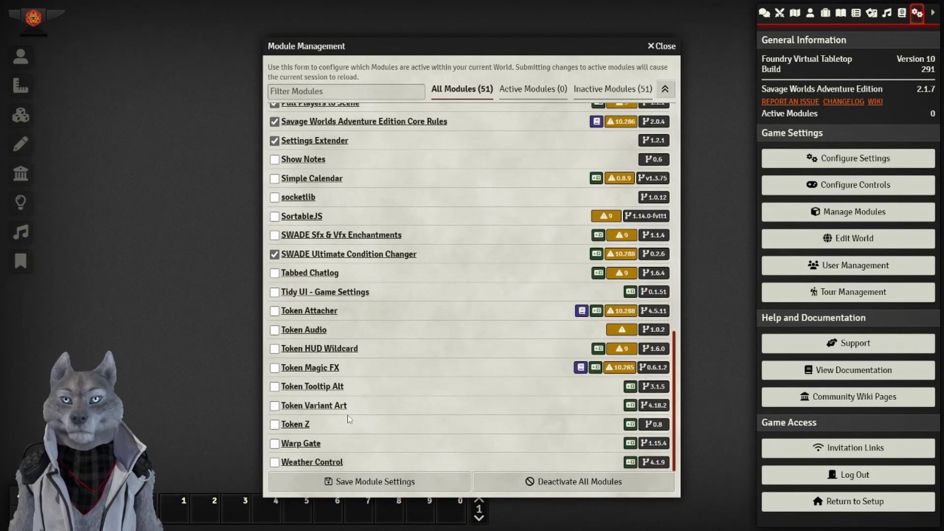
scroll(347, 415, up, 10)
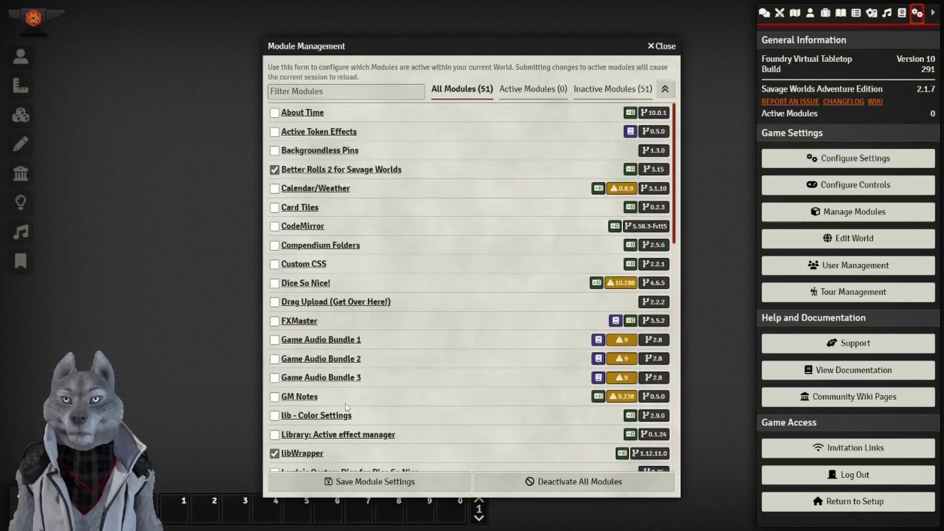
scroll(360, 426, down, 5)
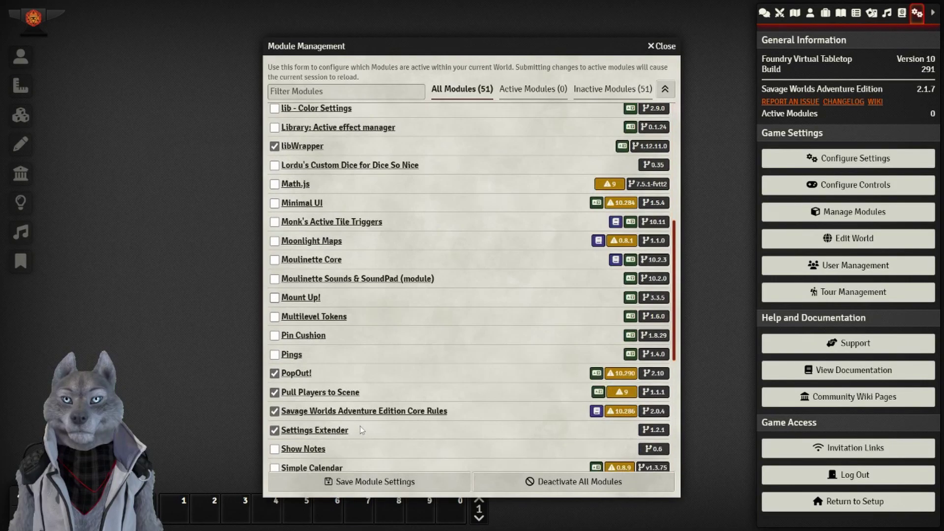
scroll(360, 430, down, 5)
Save the module selection and reload the world so Better Rolls modifiers appear in chat.
click(374, 482)
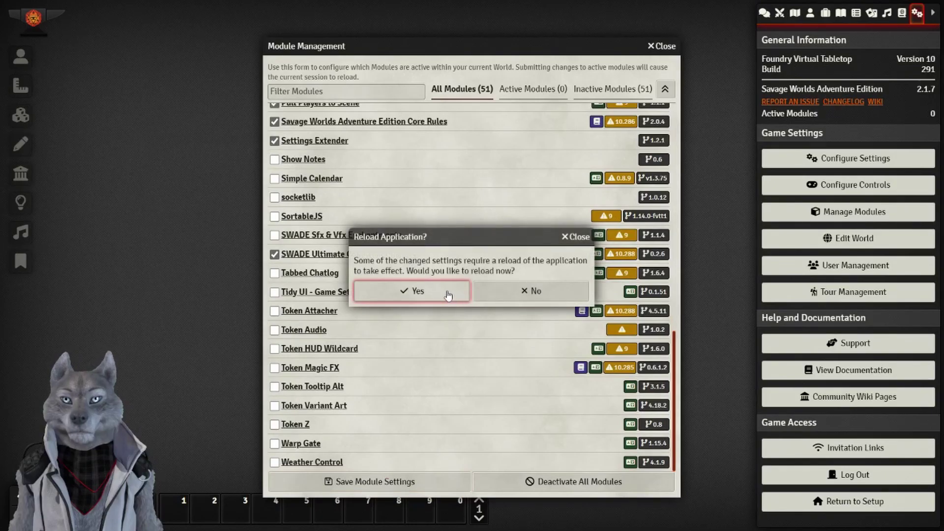
click(448, 293)
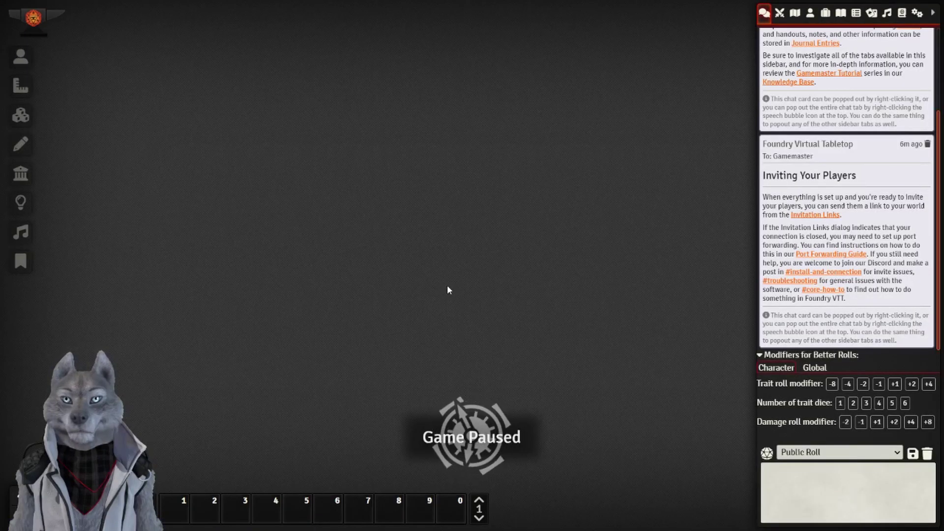
Show the compendium packs list and browse the SWADE Rules pack.
click(902, 14)
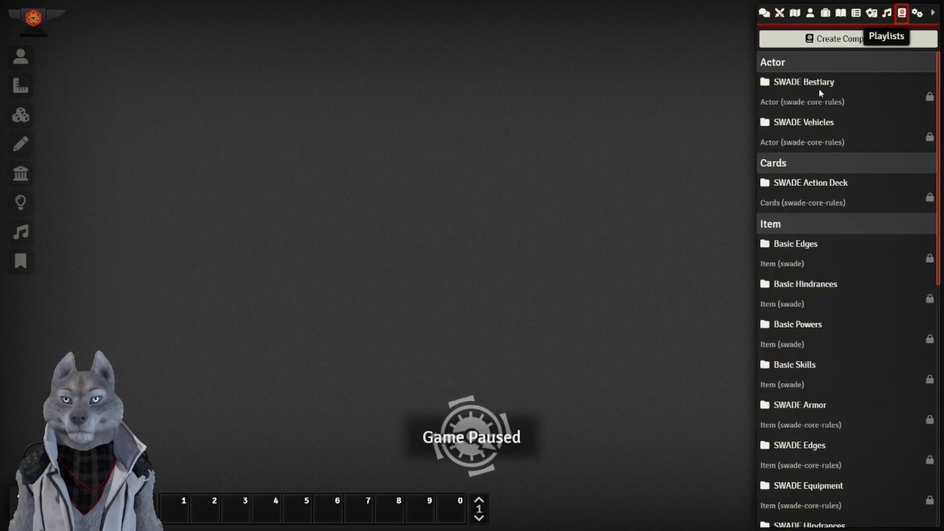
scroll(822, 140, down, 1)
scroll(819, 162, down, 10)
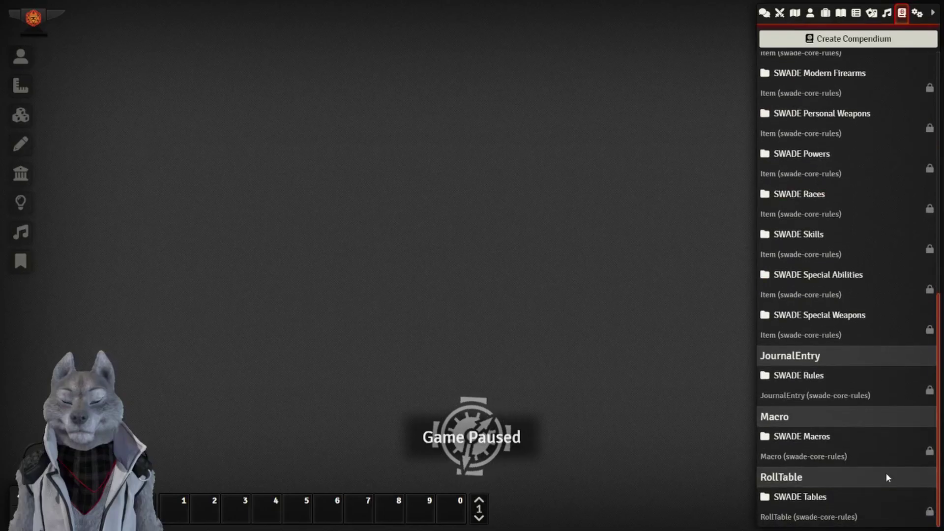
click(814, 379)
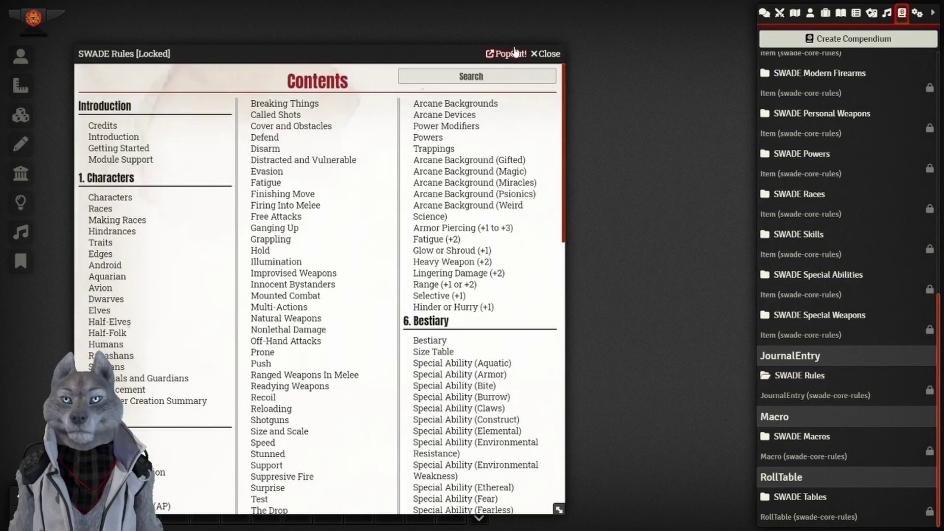
click(547, 54)
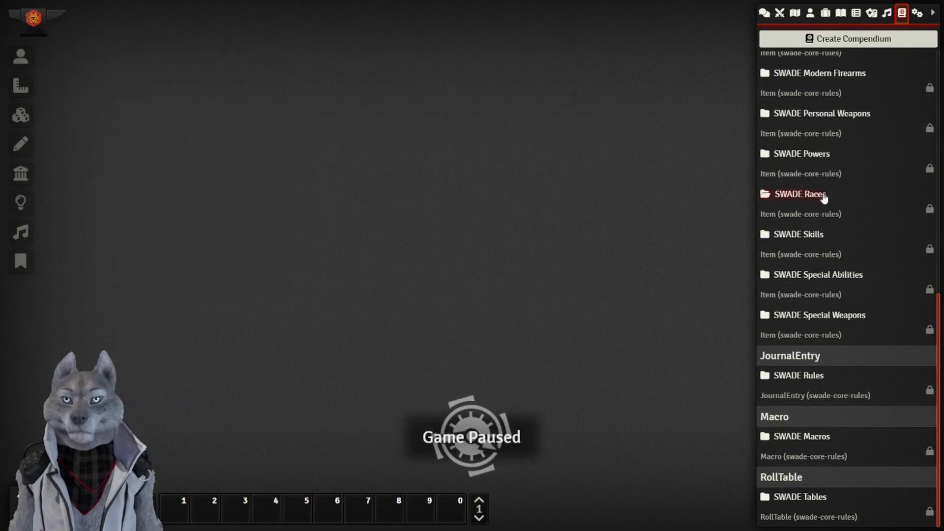
Browse the SWADE Races and SWADE Skills packs, viewing the Performance skill, then close them.
click(825, 194)
click(548, 54)
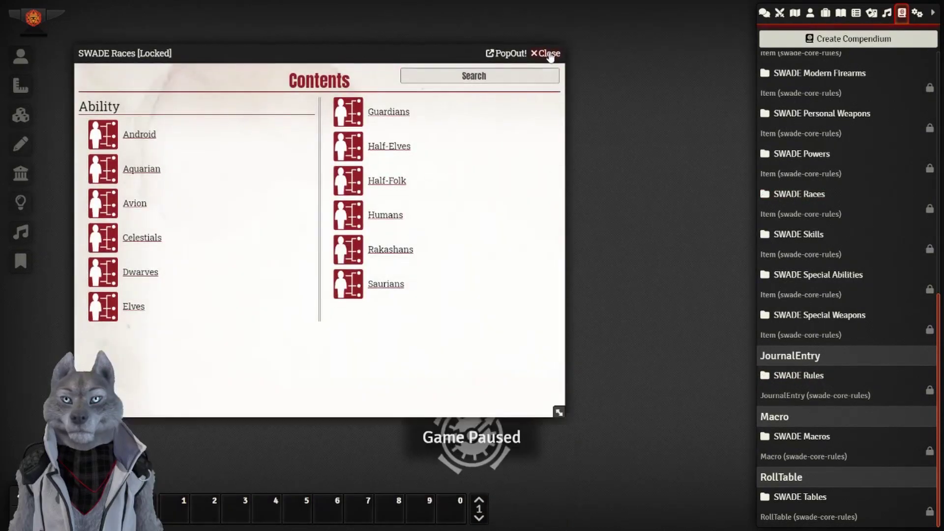
click(800, 236)
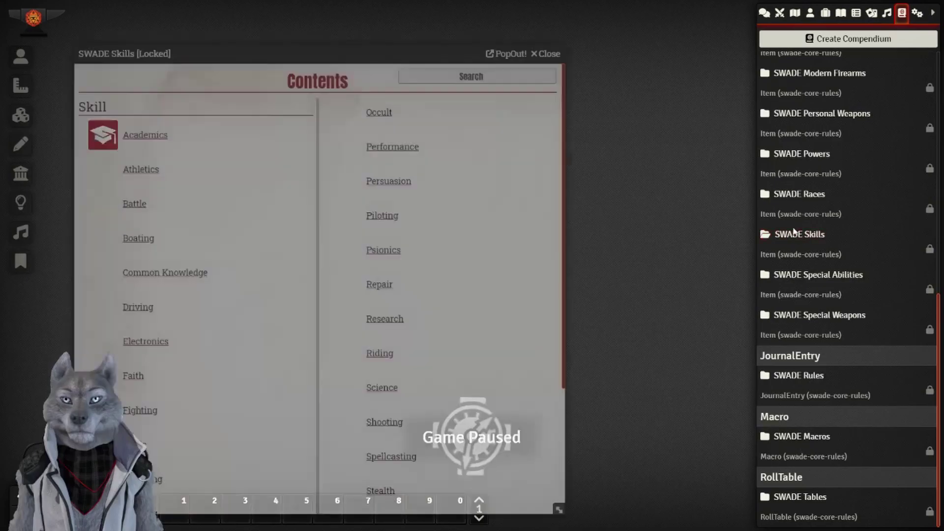
click(400, 148)
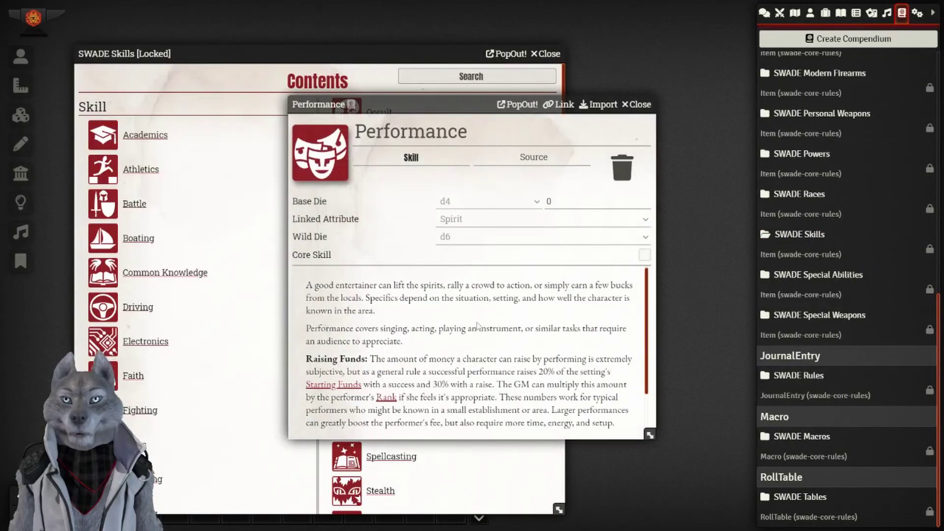
scroll(480, 327, up, 2)
click(638, 104)
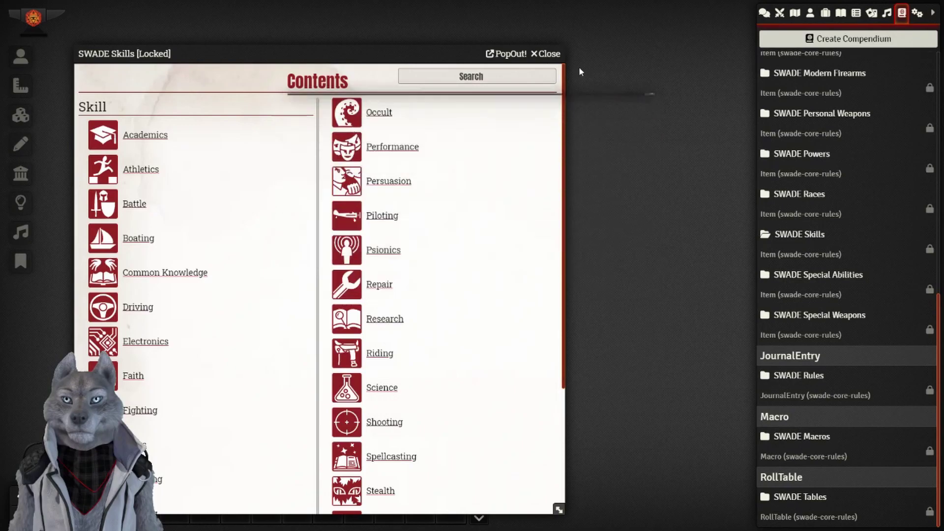
click(546, 53)
scroll(809, 314, up, 10)
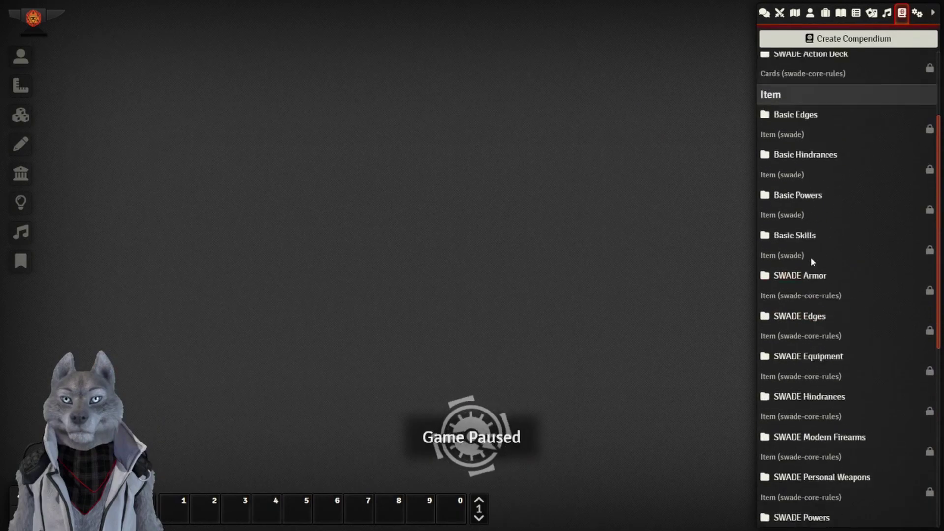
click(801, 87)
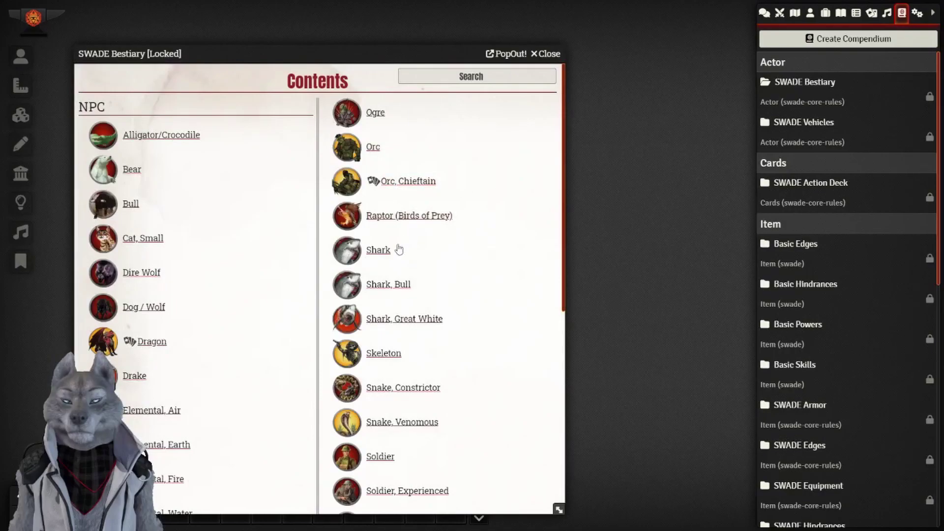
click(378, 251)
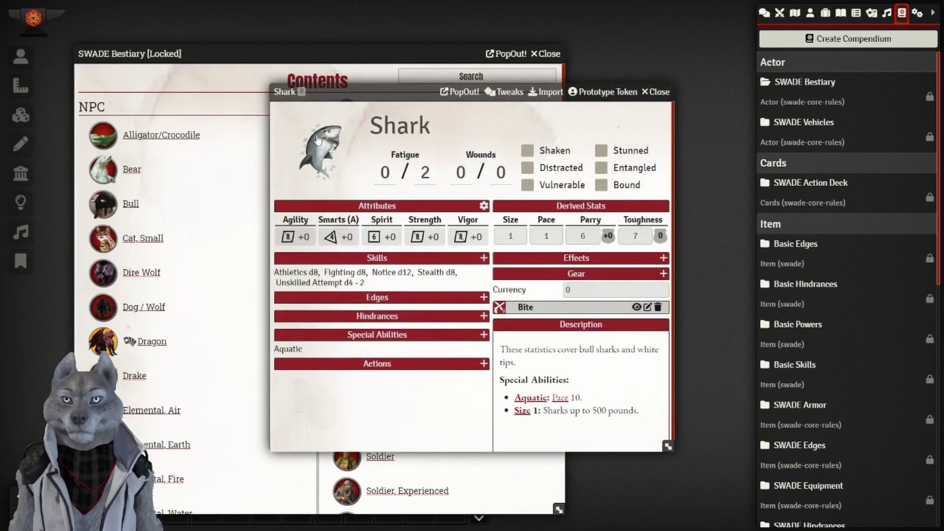
click(656, 92)
click(561, 54)
scroll(845, 270, down, 6)
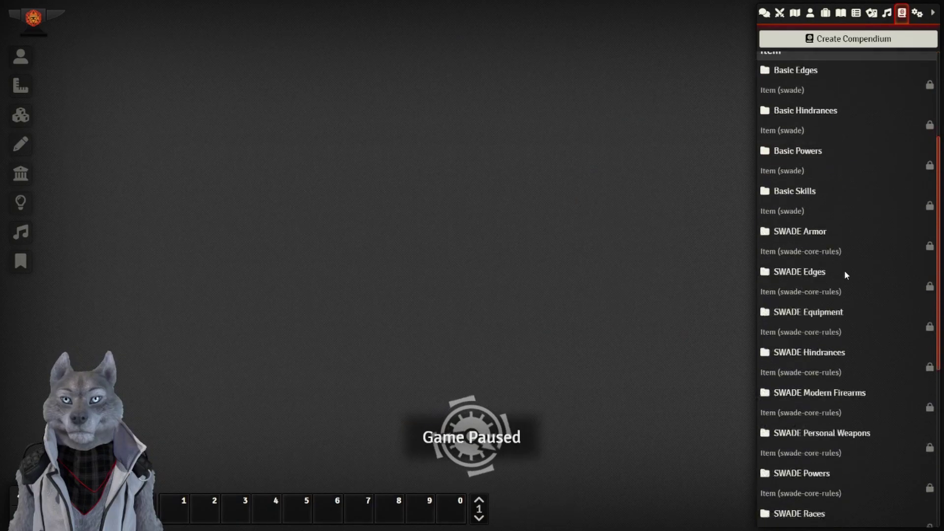
scroll(851, 298, up, 6)
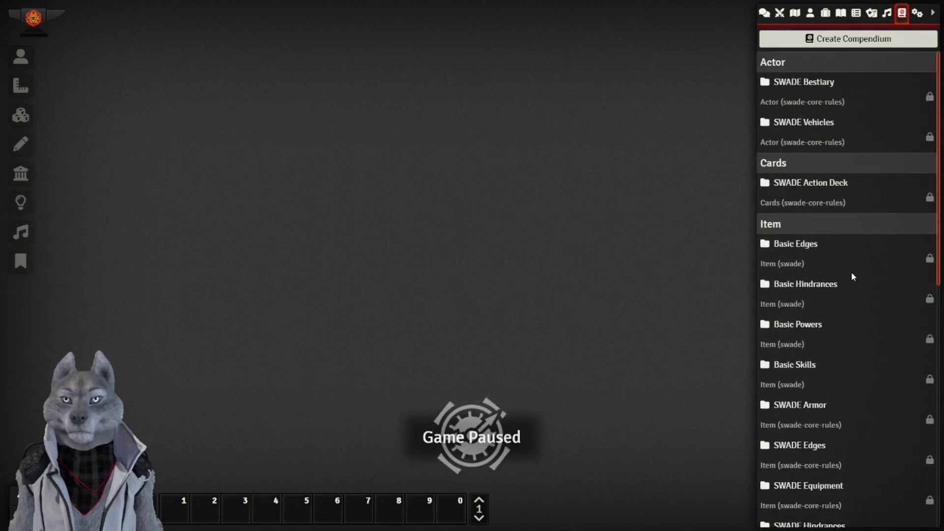
click(836, 184)
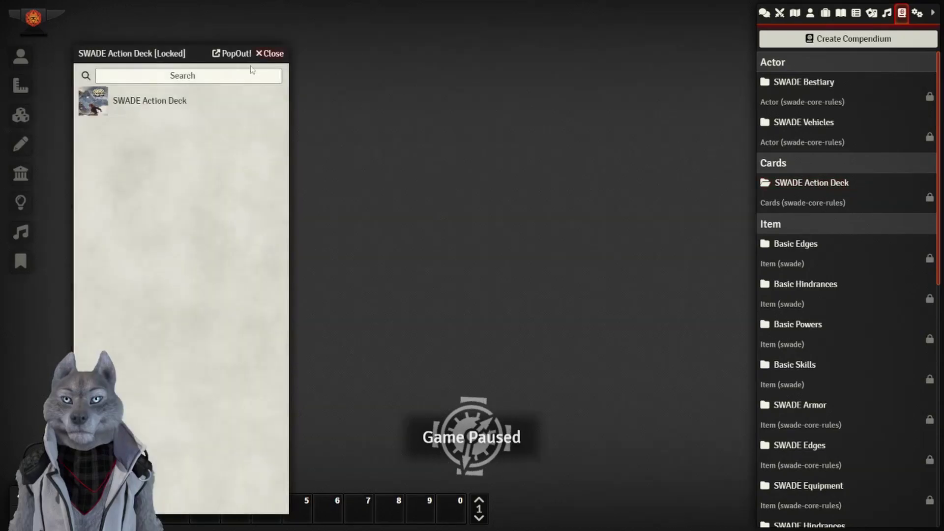
click(131, 101)
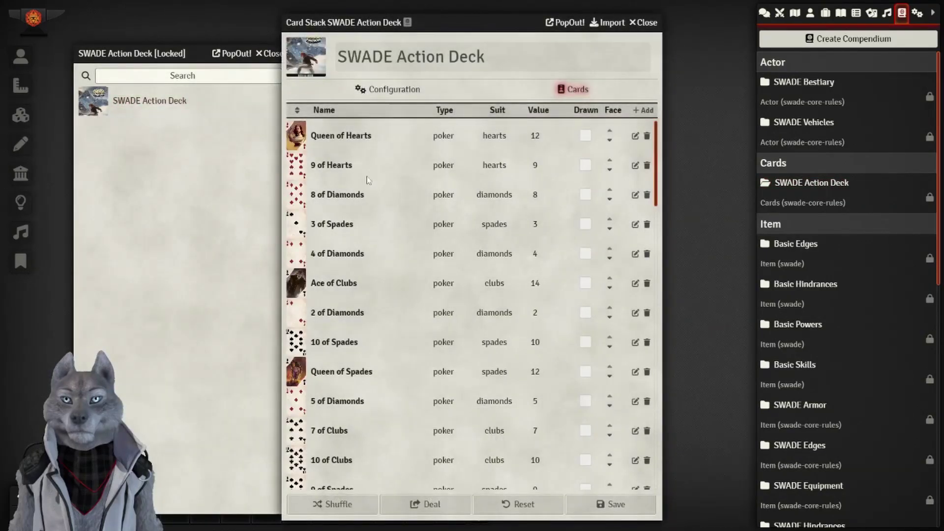
scroll(462, 256, down, 20)
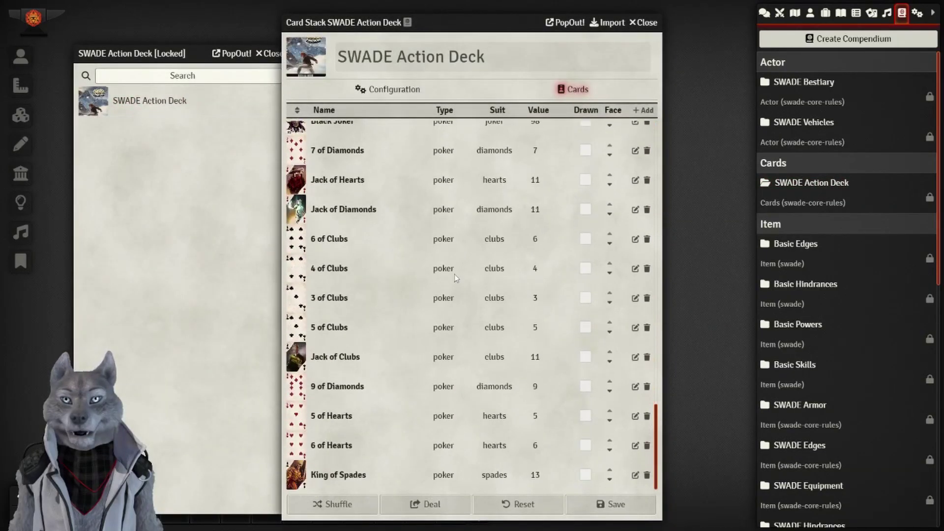
scroll(456, 281, up, 15)
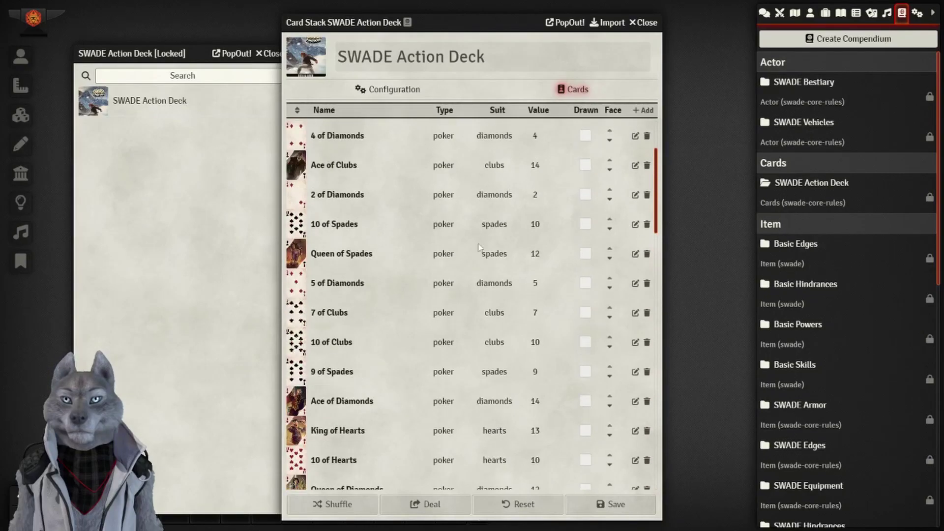
click(644, 23)
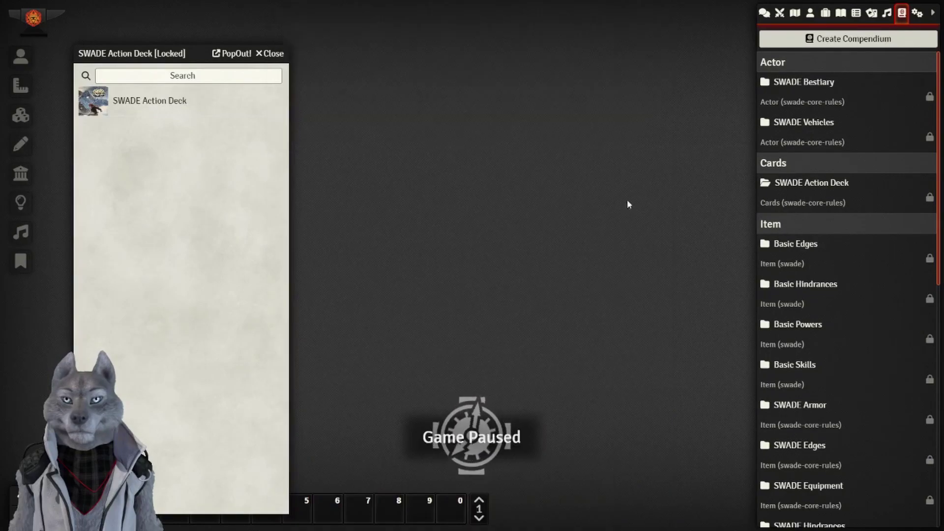
click(268, 54)
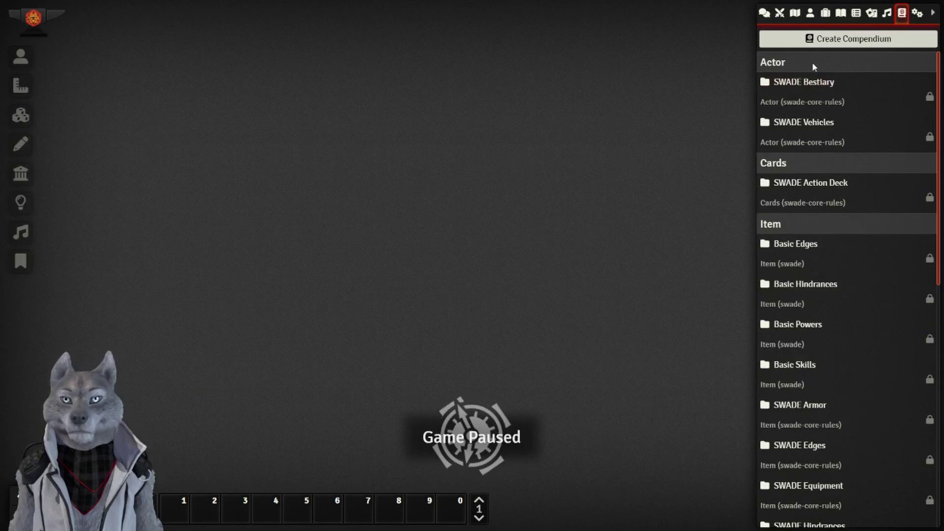
scroll(824, 255, down, 10)
scroll(843, 320, up, 7)
scroll(844, 321, up, 3)
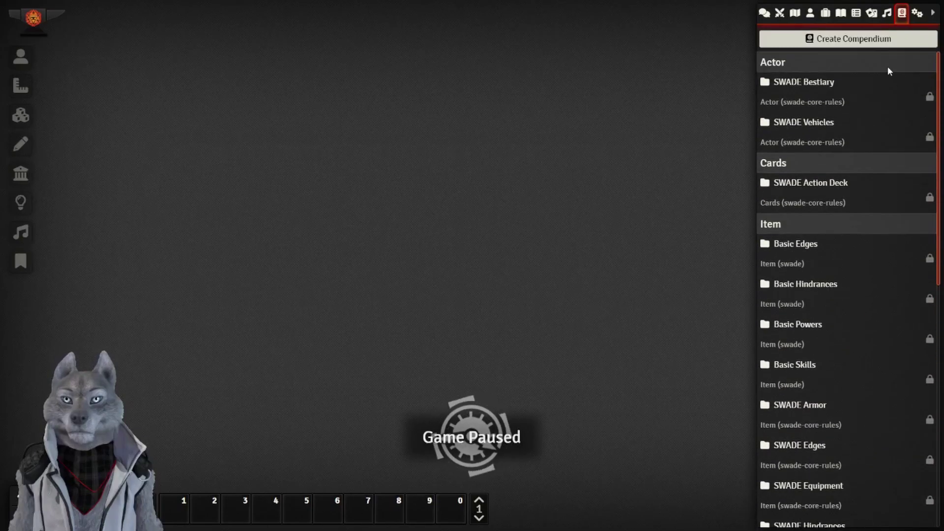
Re-save the module selection in the module list and reload the world.
click(917, 13)
click(865, 213)
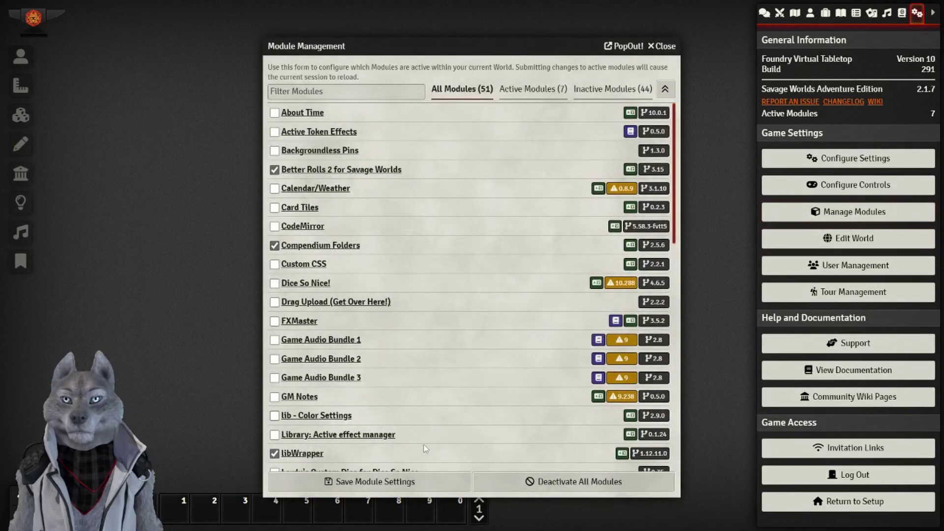
click(420, 483)
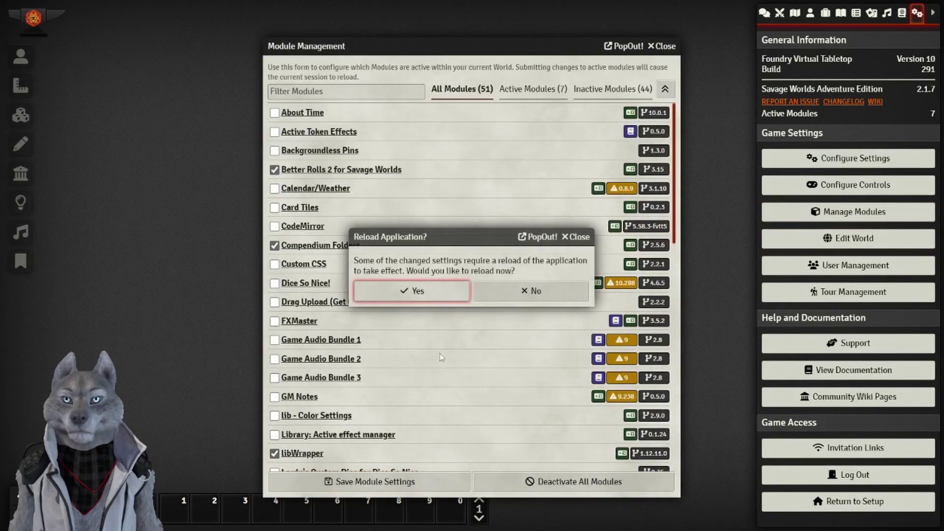
click(414, 290)
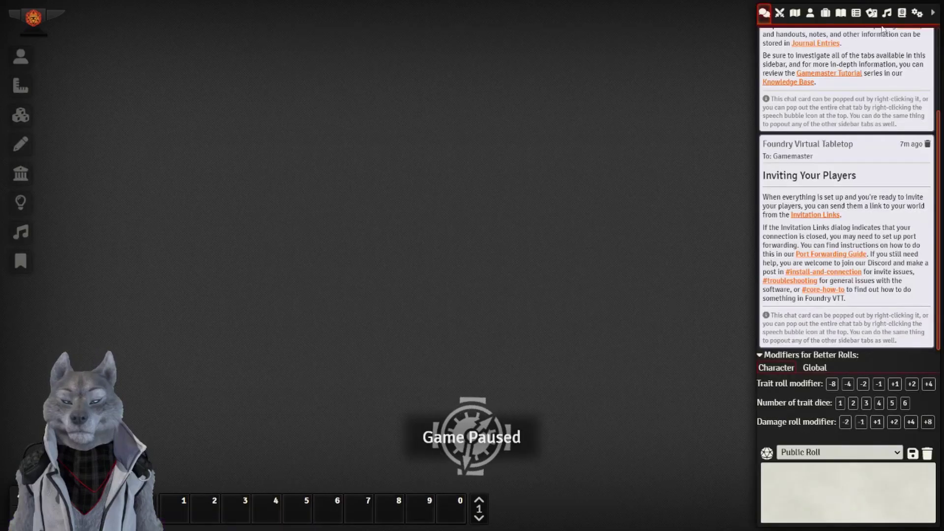
Expand and collapse the Actor, Cards and Item compendium folders, then return to game settings.
click(918, 13)
click(902, 14)
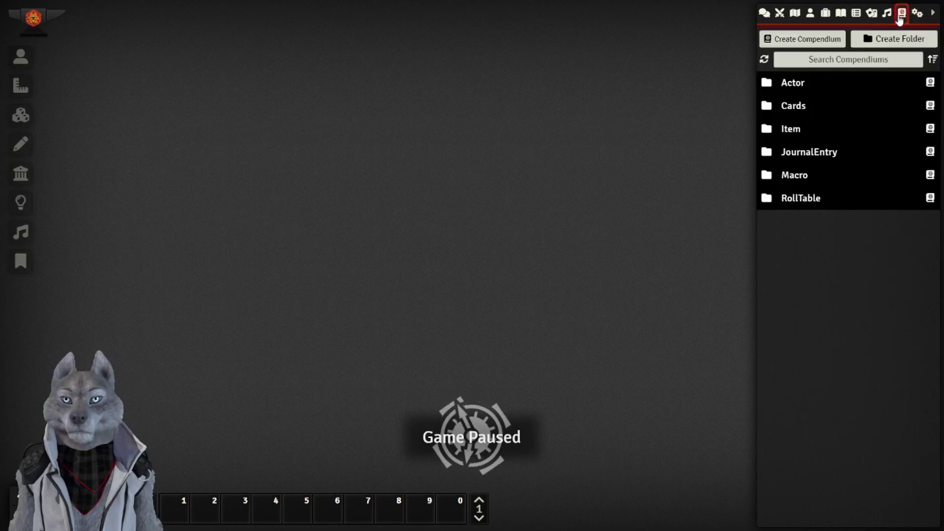
click(791, 84)
click(791, 84)
click(793, 106)
click(792, 105)
click(790, 129)
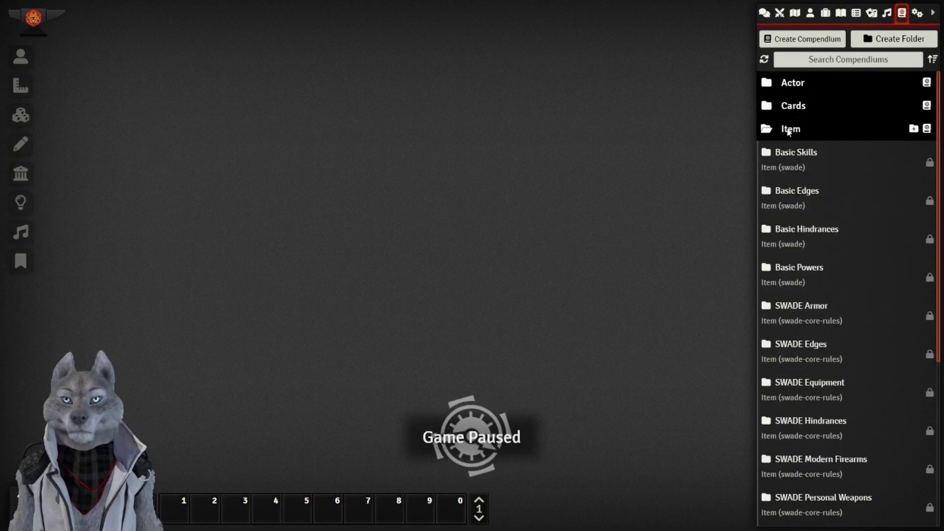
click(790, 129)
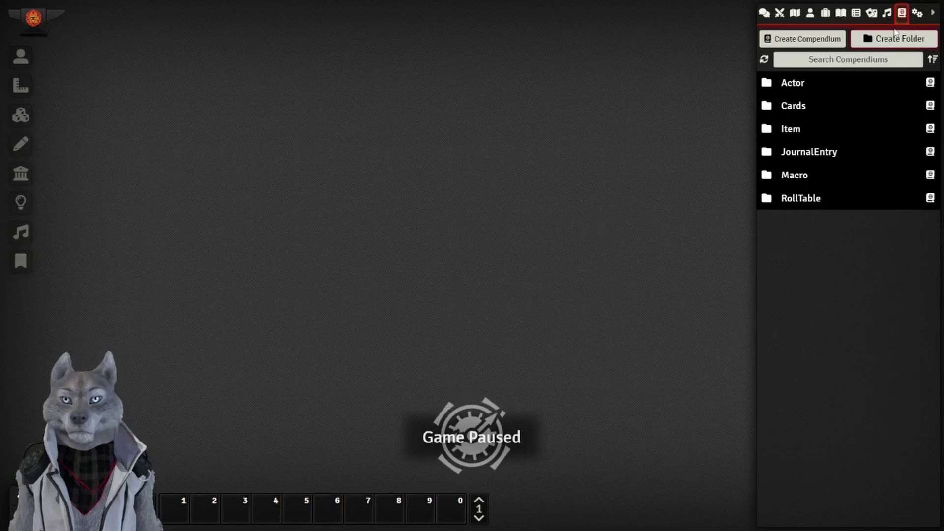
click(917, 15)
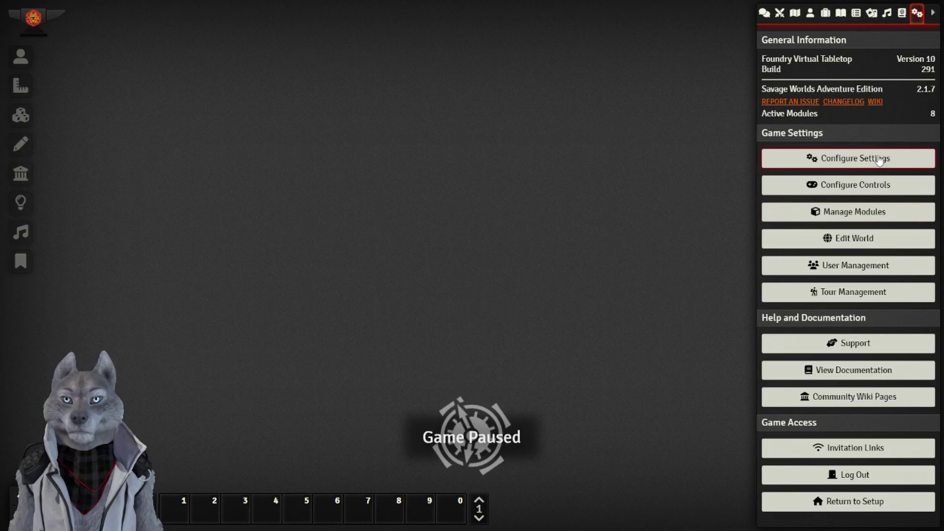
Open Configure Settings and review the per-role Permission Configuration before closing it.
click(884, 165)
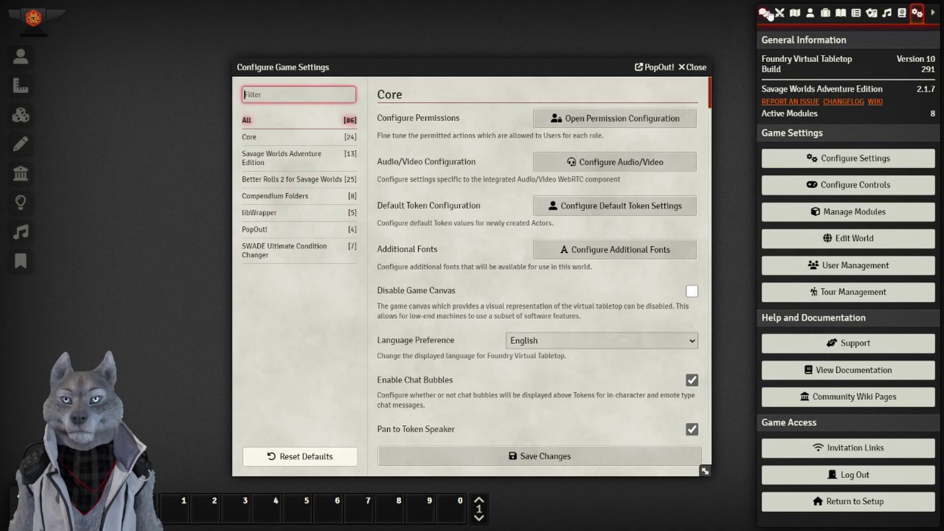
click(614, 124)
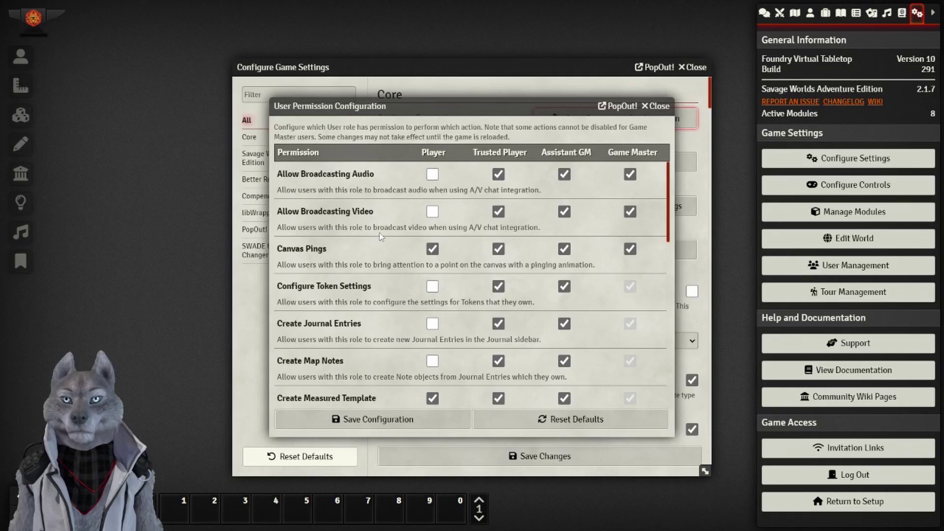
scroll(390, 220, down, 5)
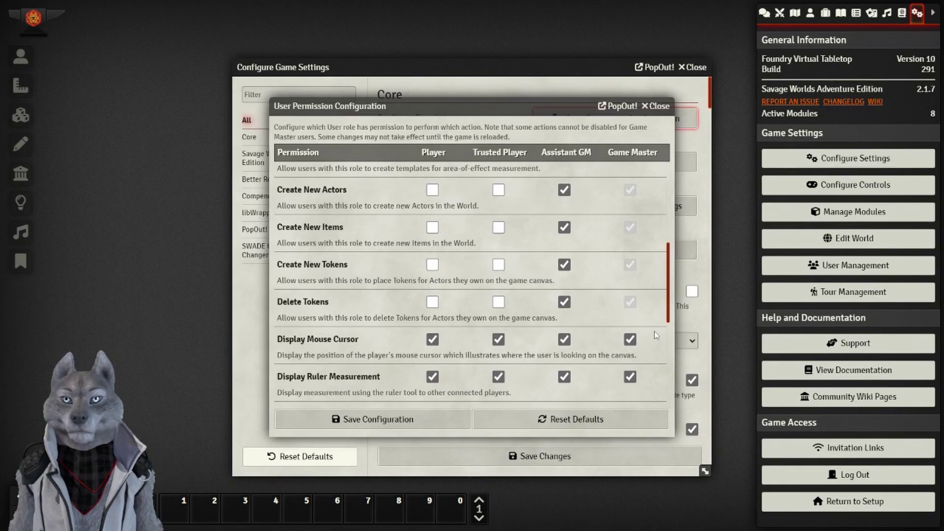
scroll(529, 288, down, 5)
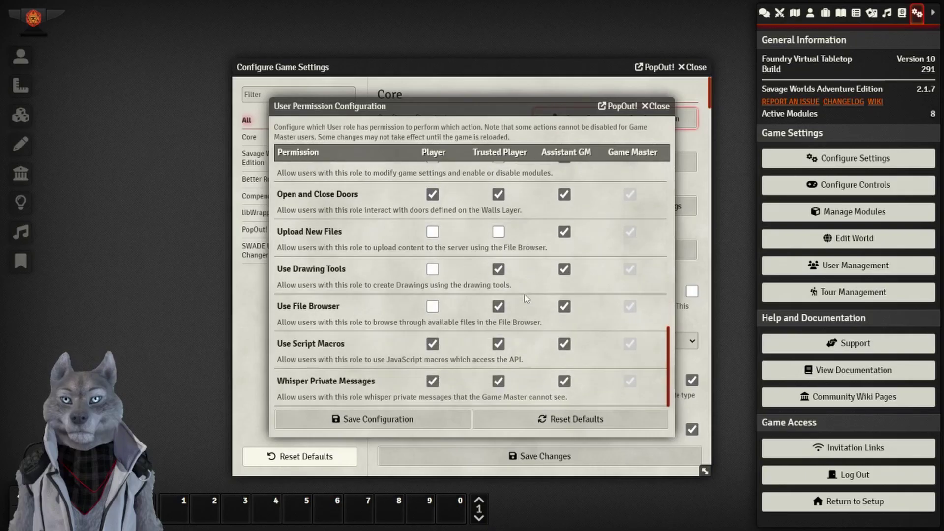
scroll(420, 280, up, 10)
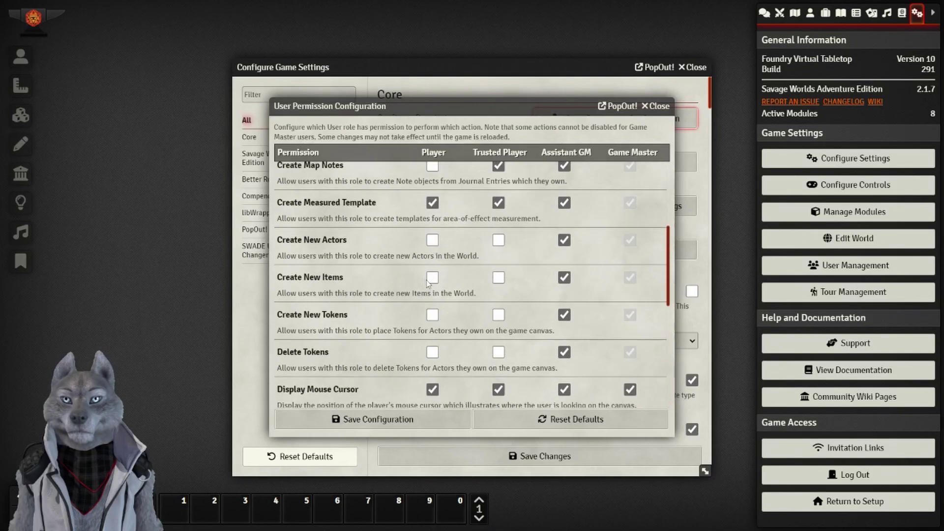
click(657, 106)
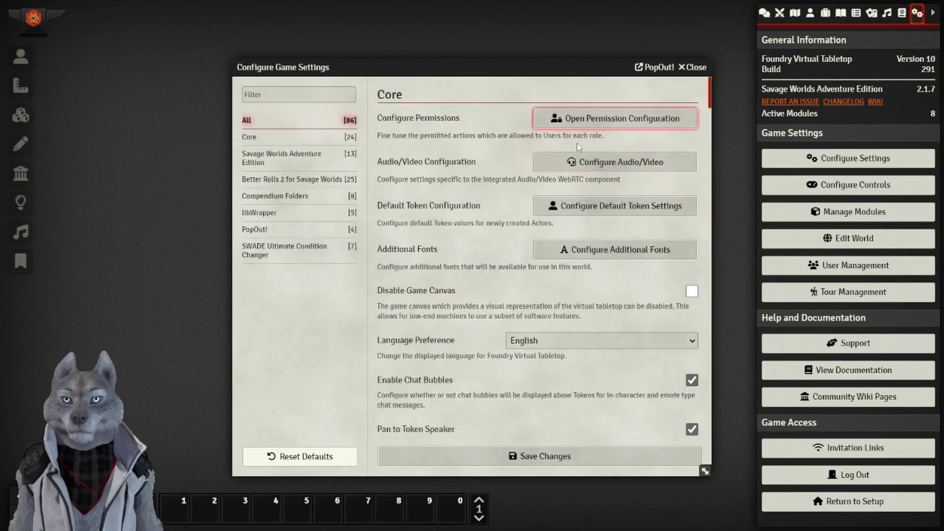
Glance at Audio/Video settings, then give default tokens a vision range of 2 with Basic Vision.
click(595, 170)
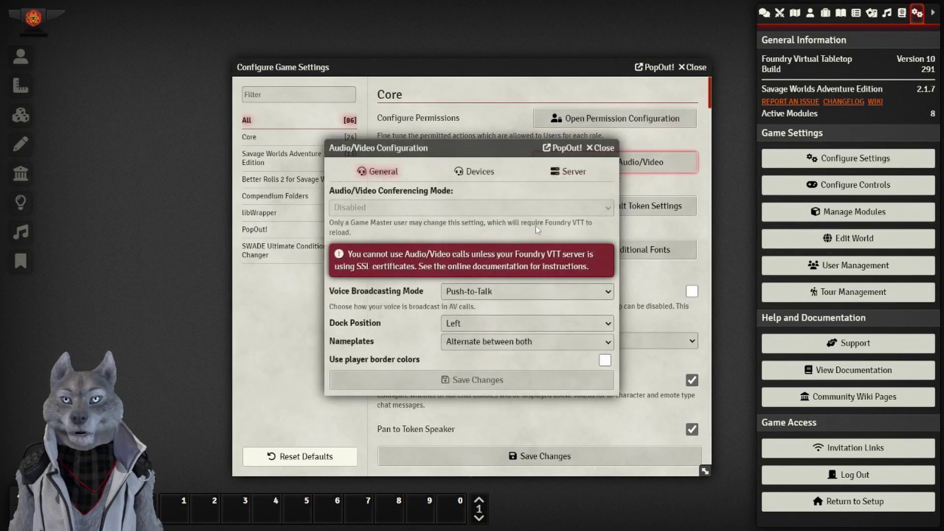
click(602, 148)
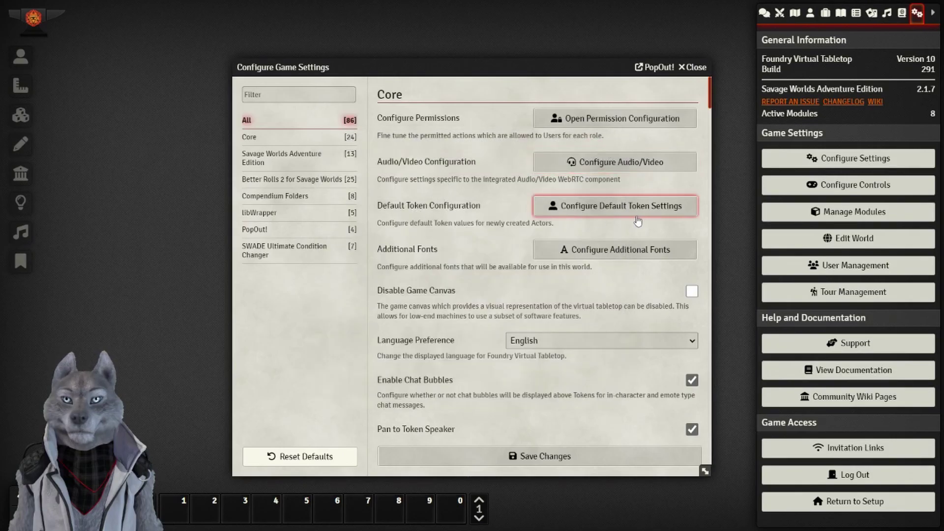
click(570, 206)
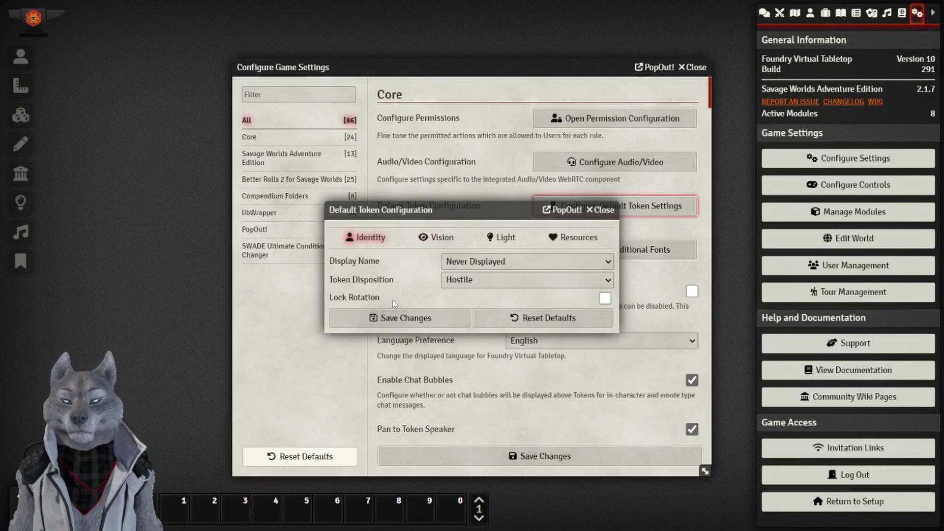
click(436, 239)
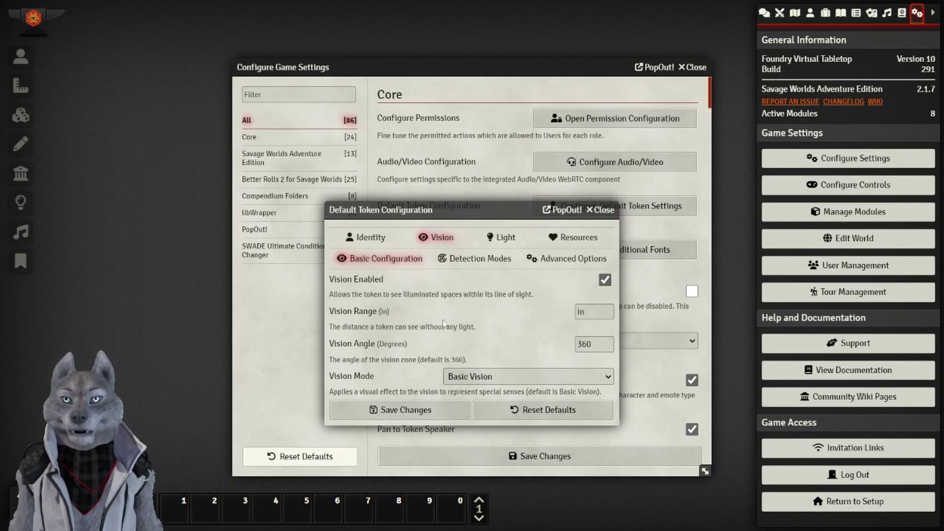
click(593, 309)
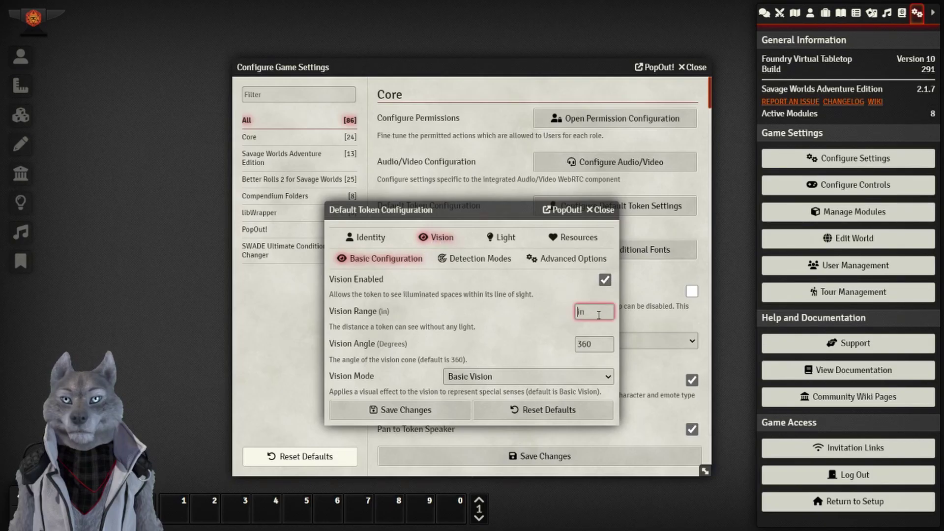
text(2)
click(529, 321)
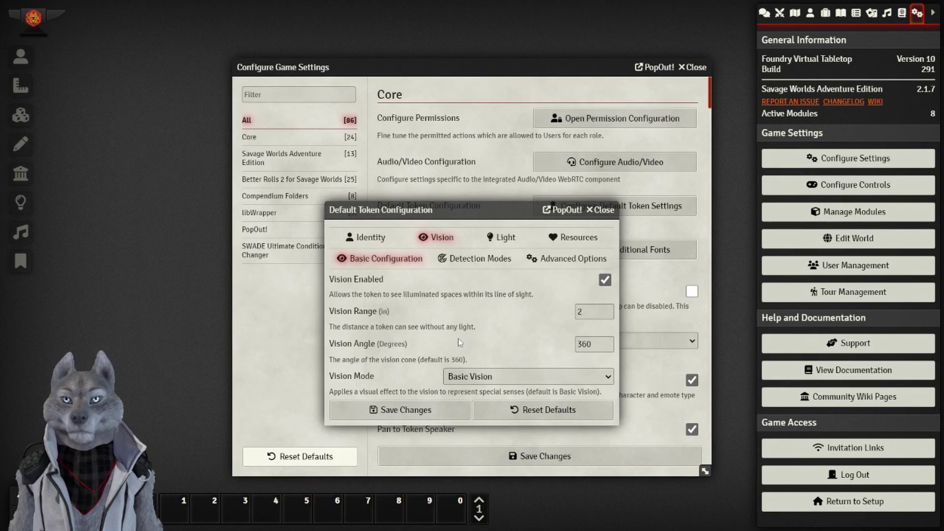
click(491, 375)
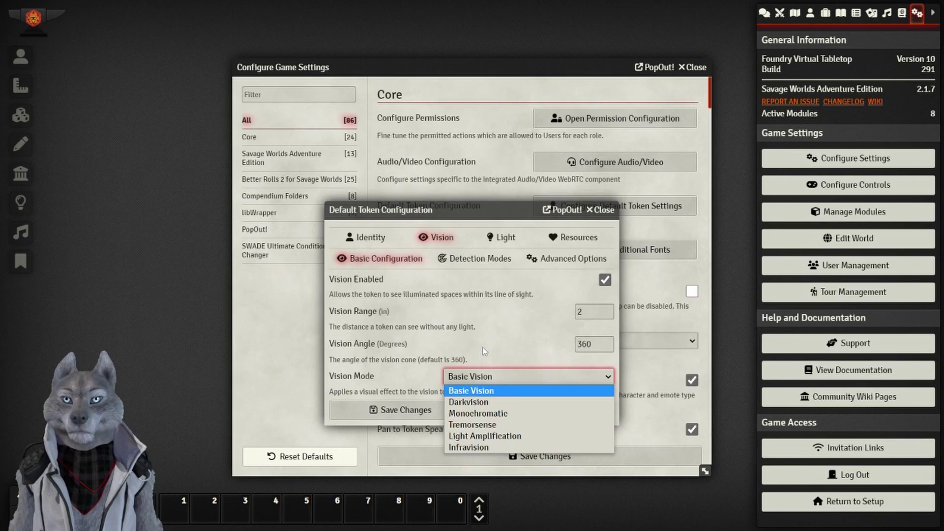
click(472, 390)
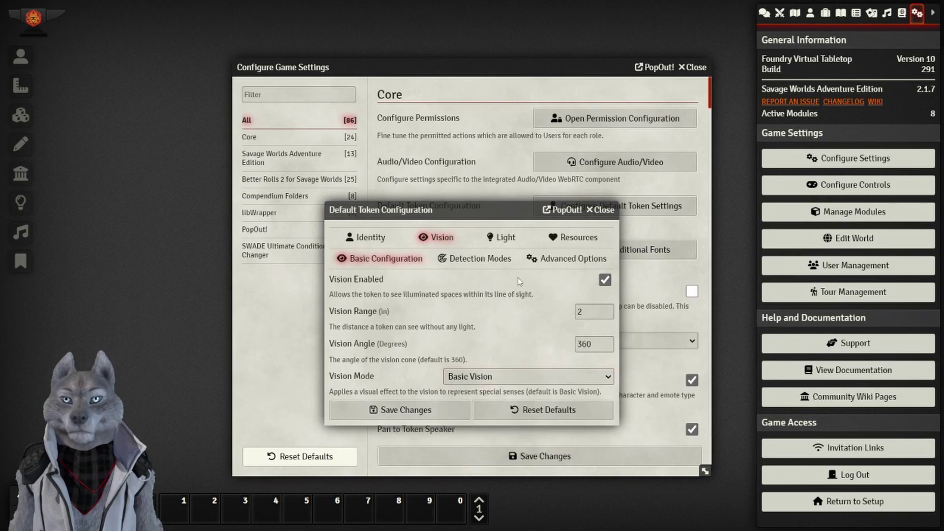
Review detection, advanced, light and resource bar defaults, keep bars Never Displayed, and save.
click(478, 261)
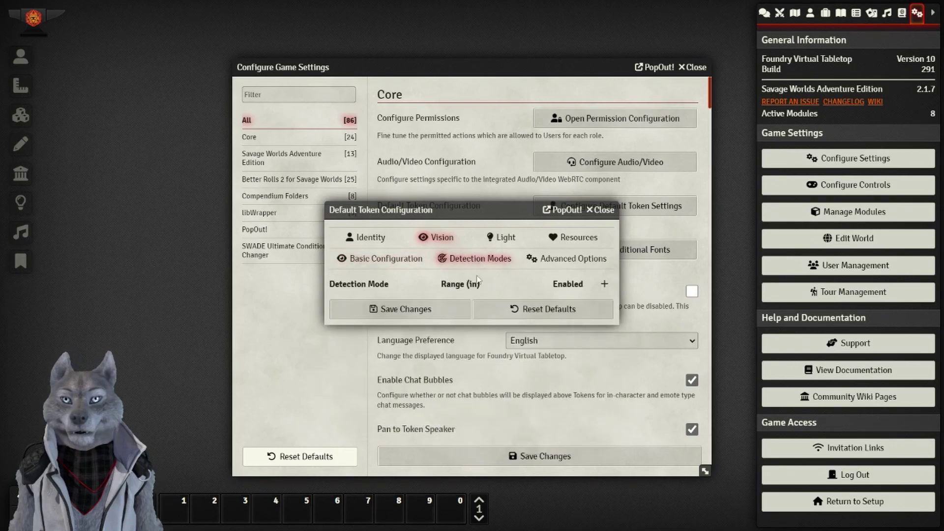
click(570, 259)
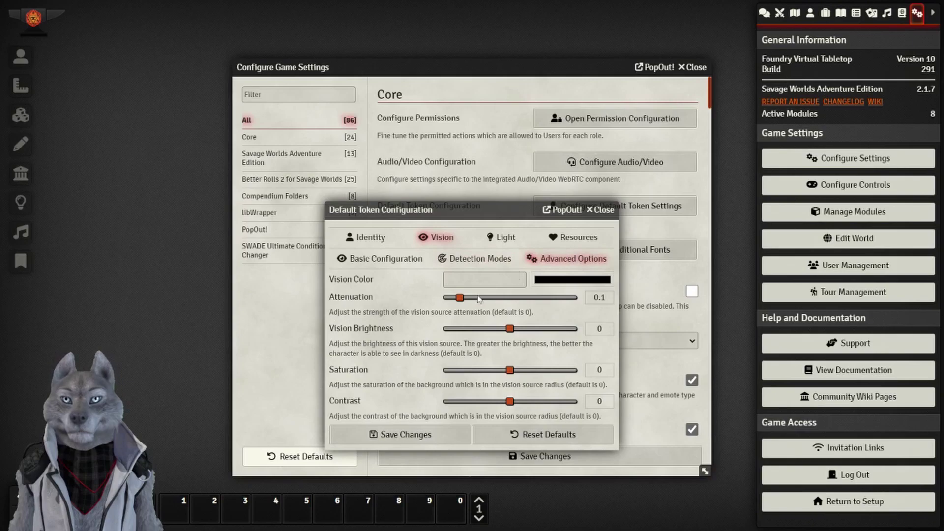
click(501, 234)
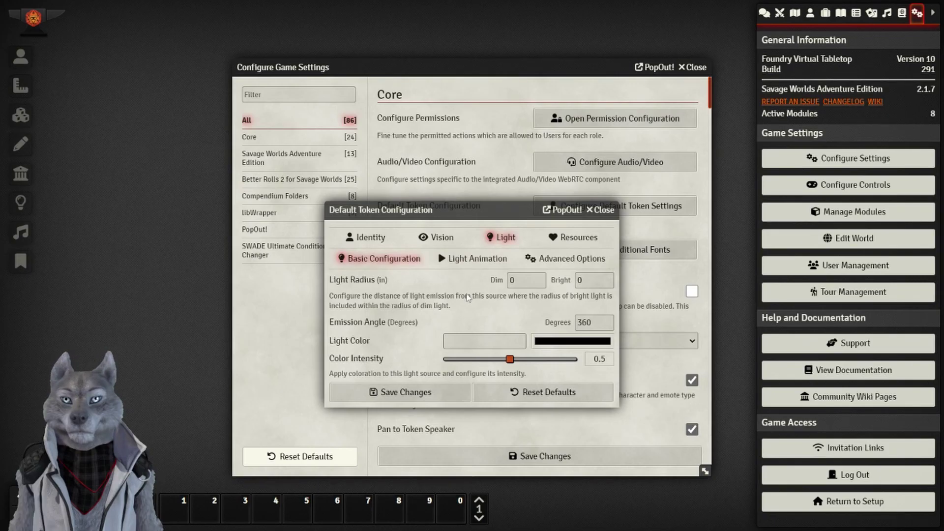
click(573, 237)
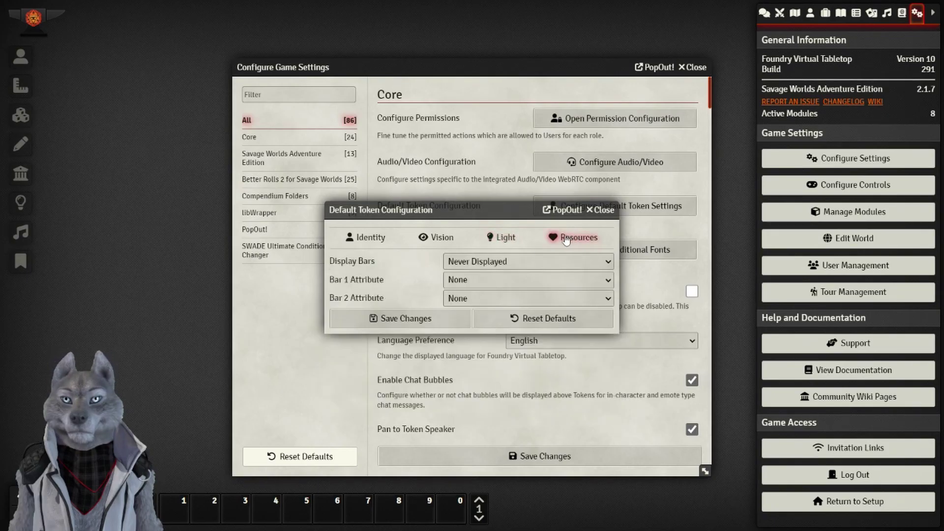
click(548, 262)
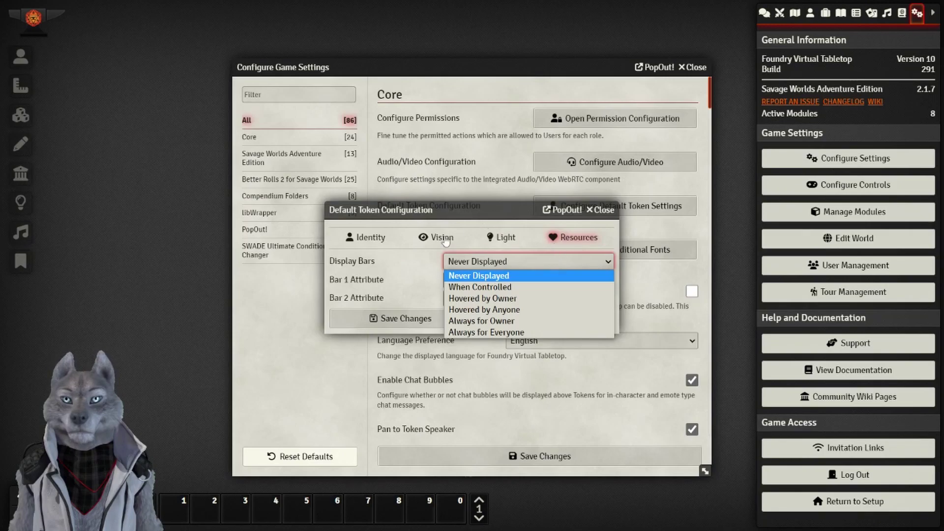
click(559, 261)
click(425, 318)
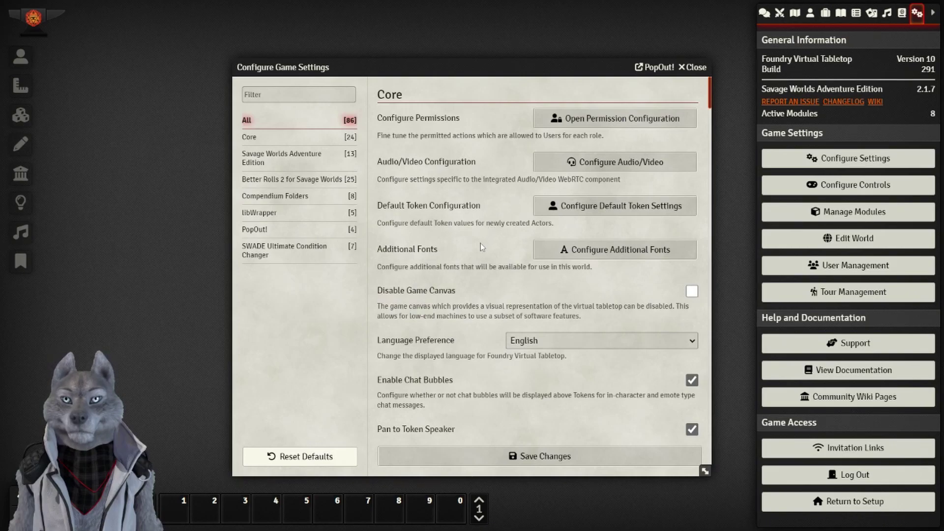
click(581, 256)
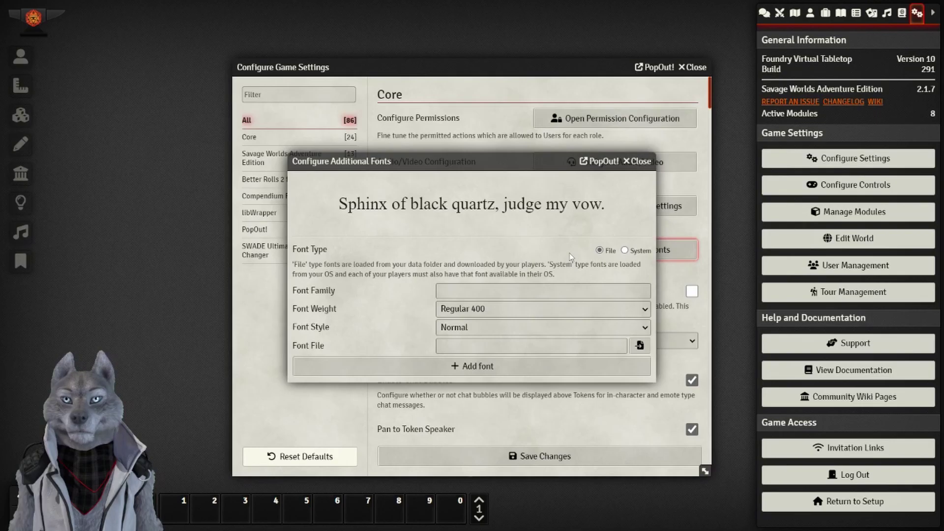
click(638, 162)
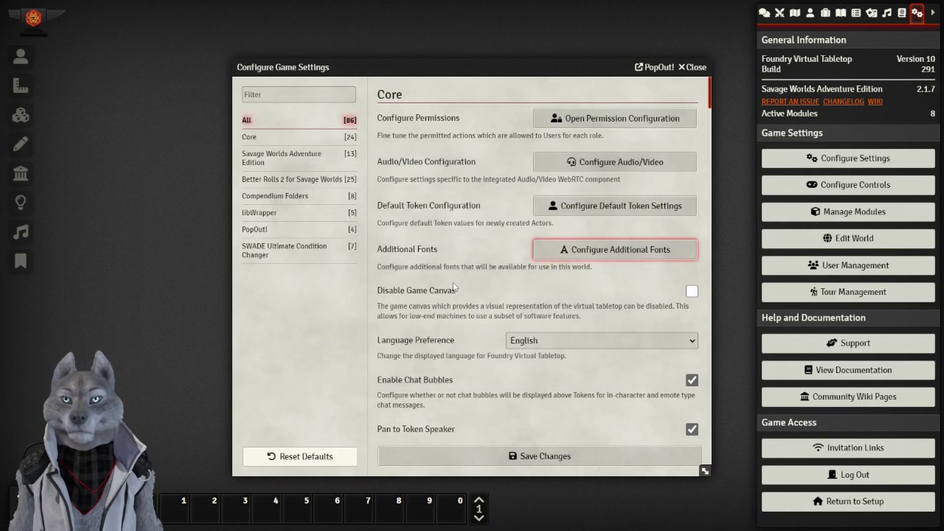
scroll(455, 287, down, 2)
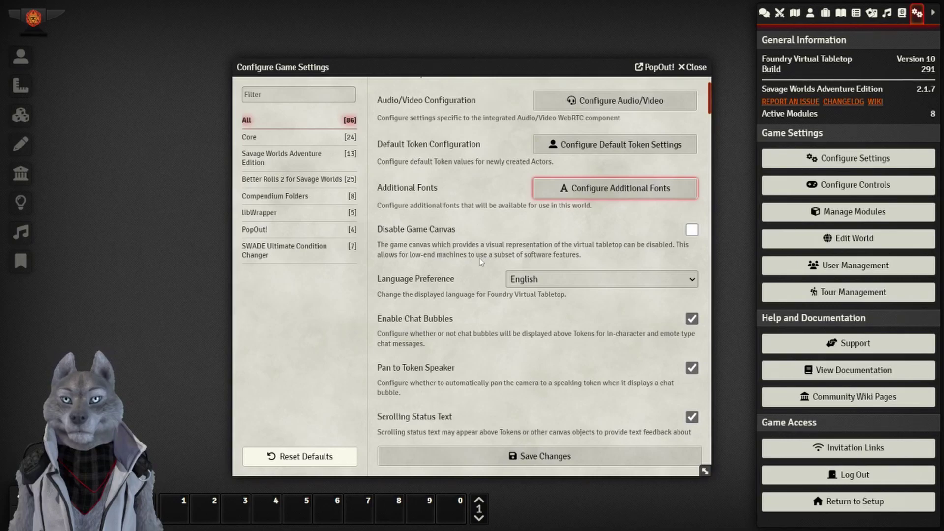
scroll(482, 260, down, 1)
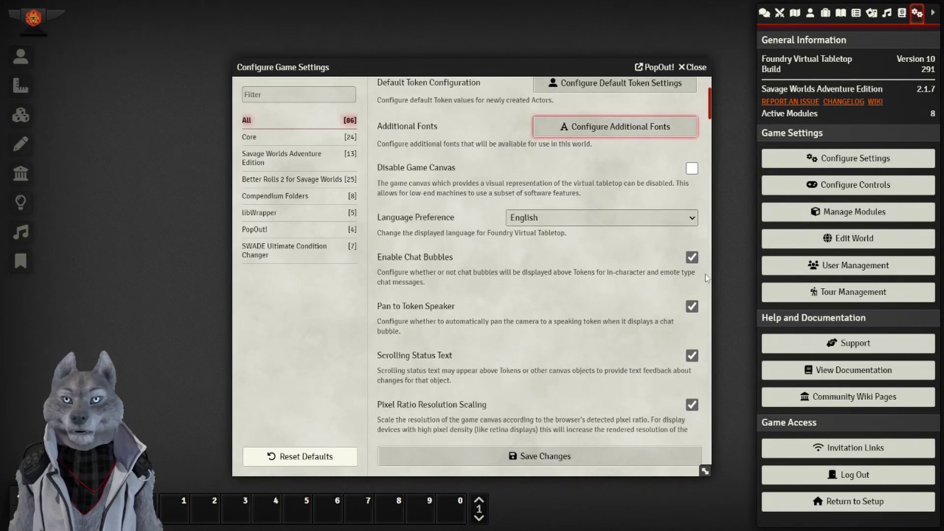
Turn off chat bubbles, panning to the speaking token, and Scrolling Status Text.
click(692, 258)
click(692, 306)
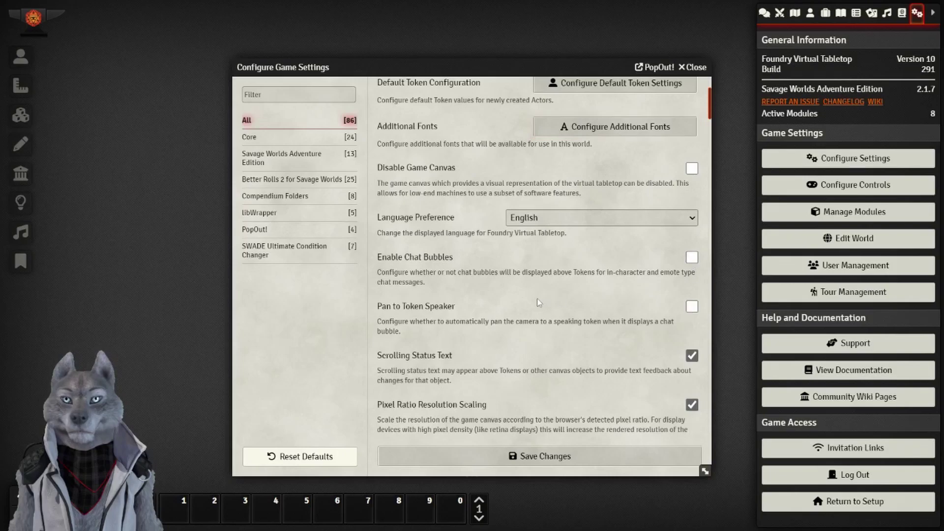
scroll(538, 302, down, 1)
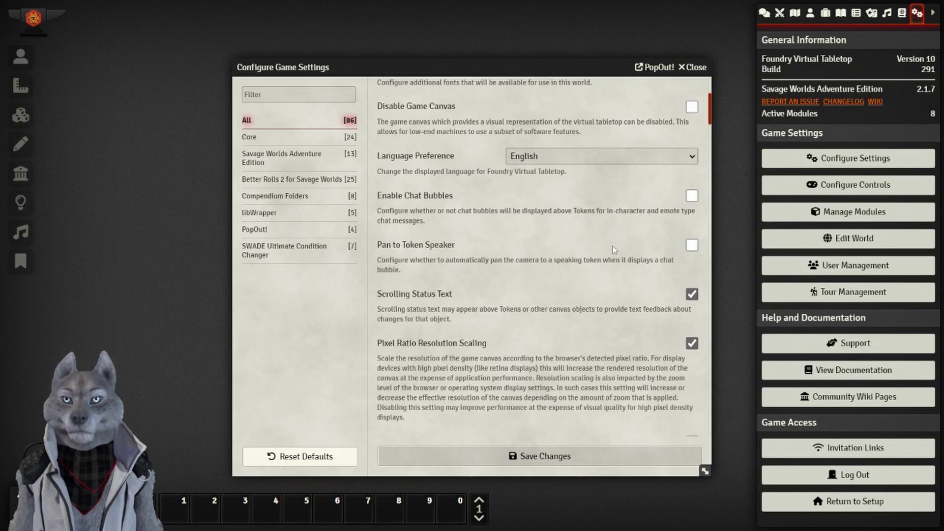
click(692, 295)
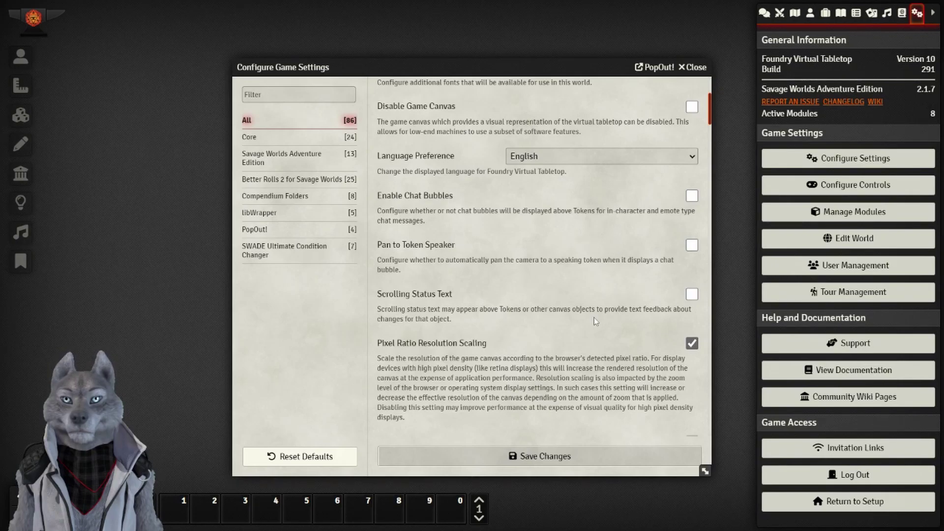
Filter to Savage Worlds Adventure Edition settings and open the Setting Configurator's initiative deck choices.
scroll(582, 317, down, 2)
scroll(472, 293, down, 2)
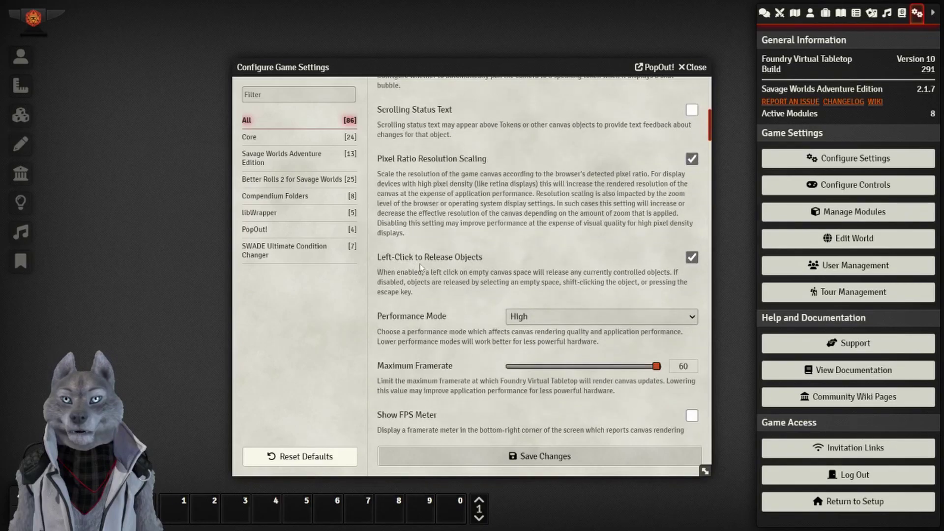
scroll(461, 278, down, 2)
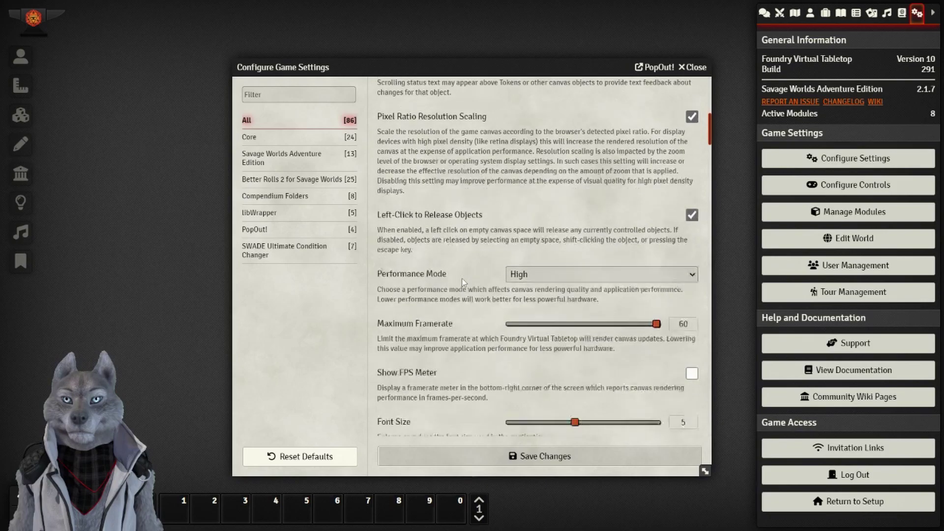
scroll(459, 281, down, 2)
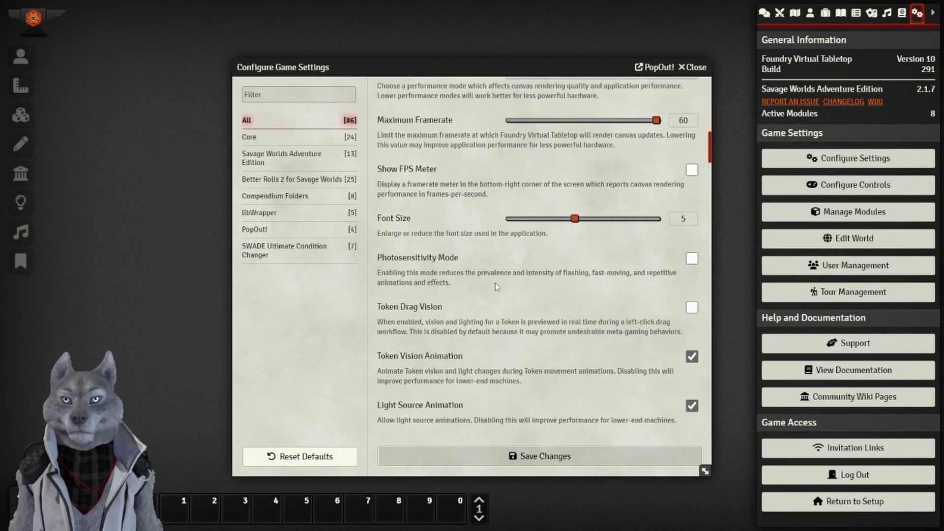
scroll(495, 282, down, 2)
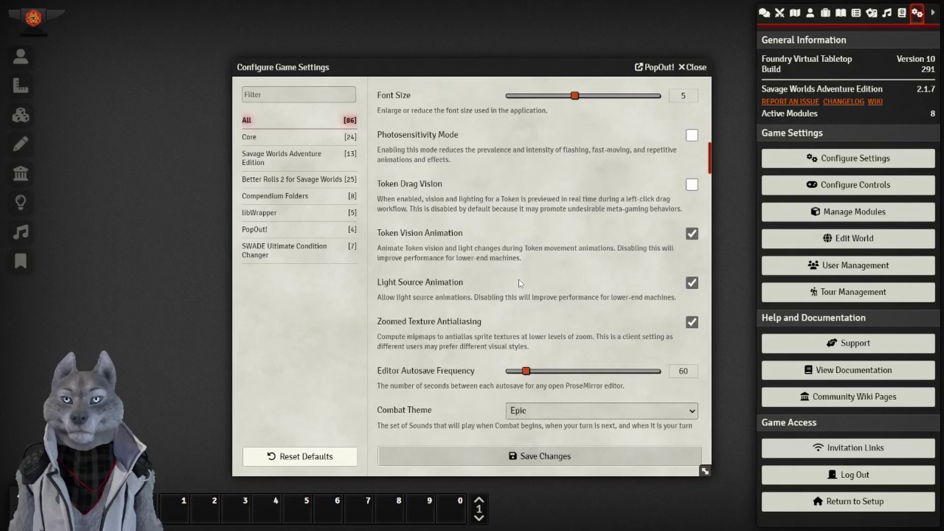
scroll(518, 279, down, 3)
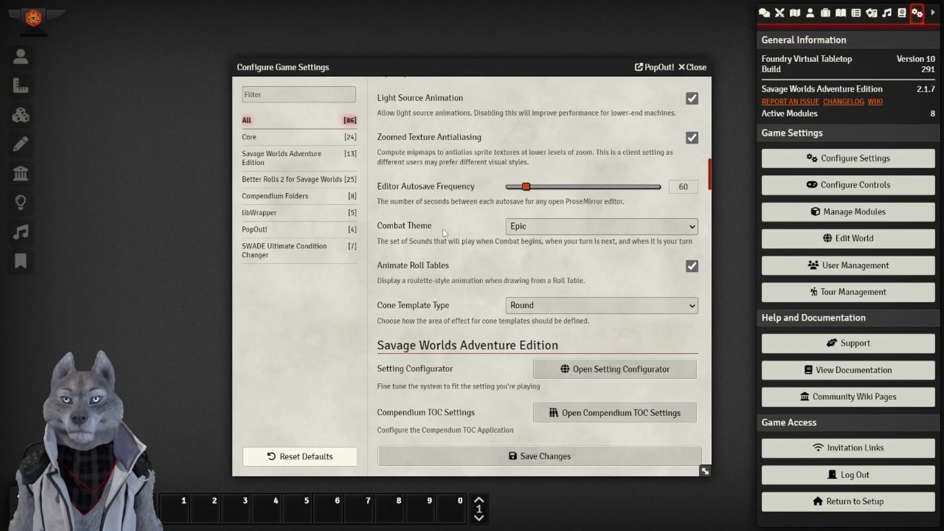
scroll(442, 228, down, 3)
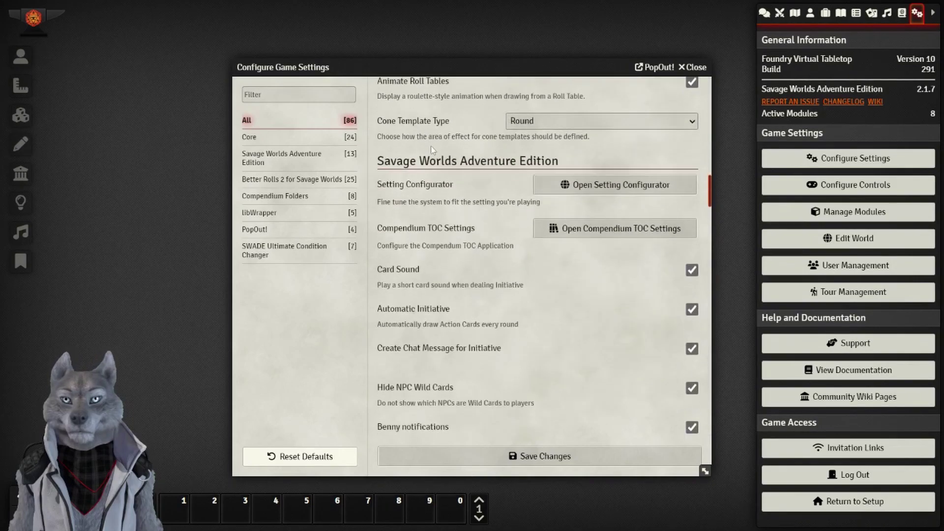
scroll(523, 165, down, 1)
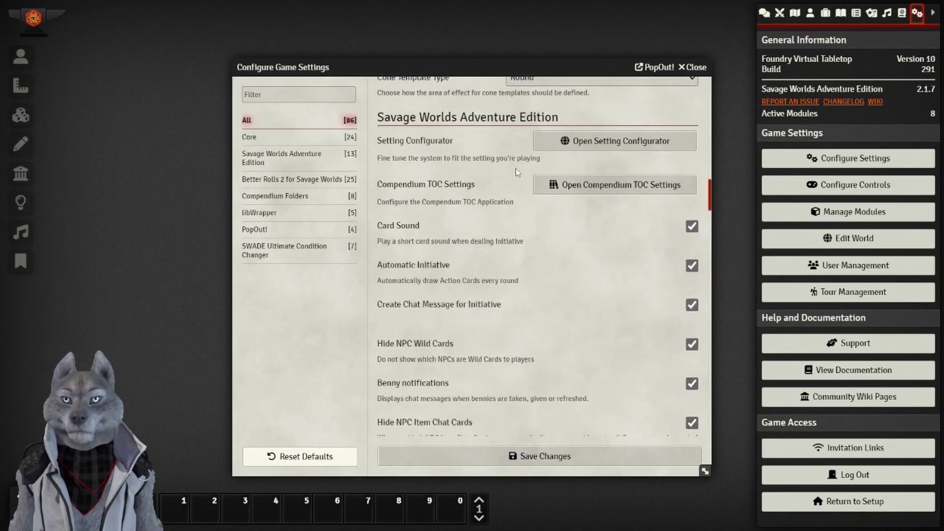
click(270, 159)
click(278, 138)
click(274, 156)
click(596, 123)
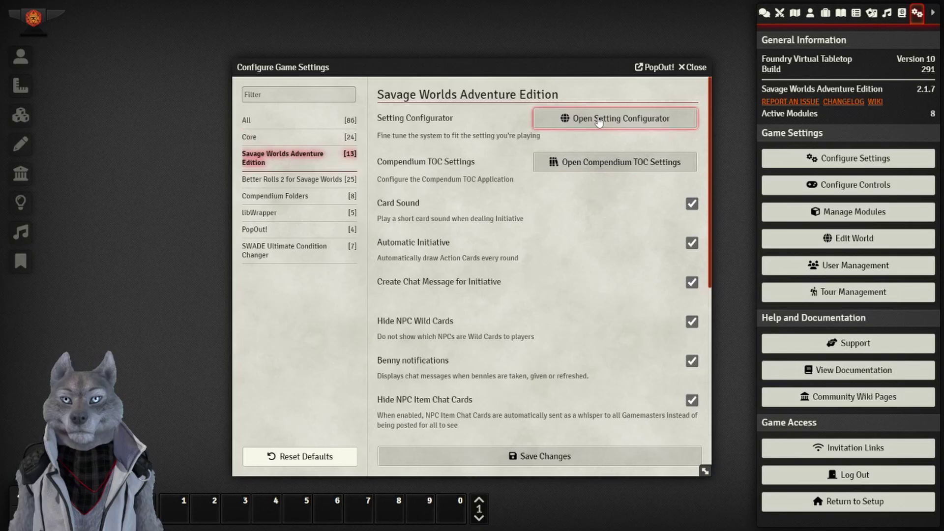
click(522, 125)
Keep Action Deck and Action Cards Discard Pile for initiative.
click(521, 135)
click(523, 147)
click(523, 156)
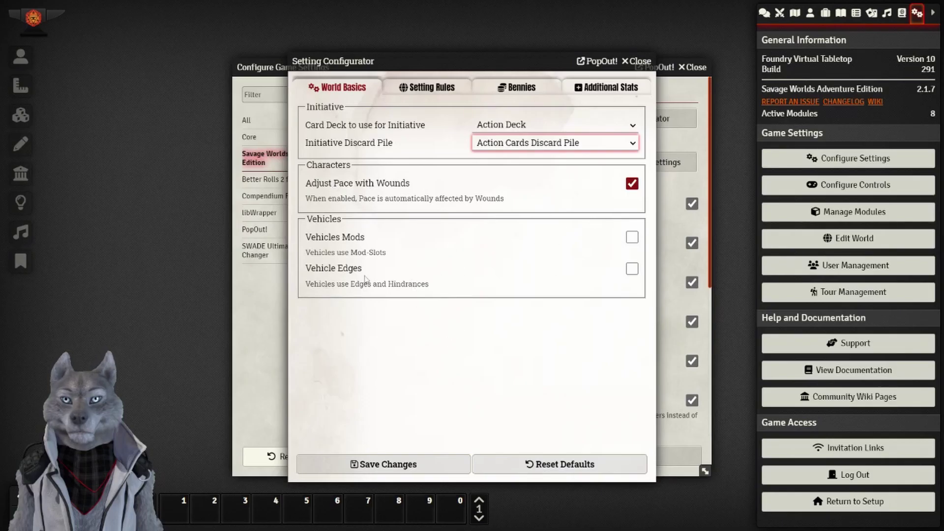
In Setting Rules, take core skills from SWADE Skills and set wealth type to None/Other.
click(437, 89)
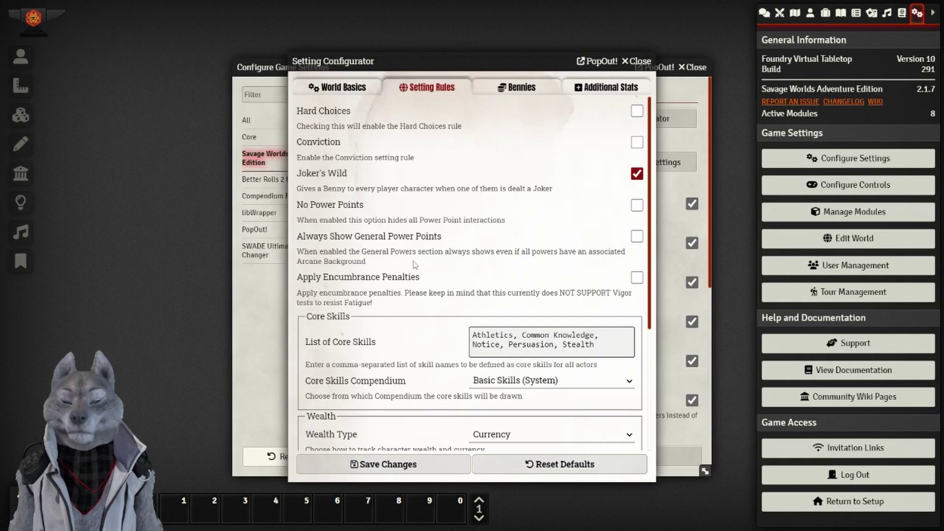
scroll(414, 265, down, 3)
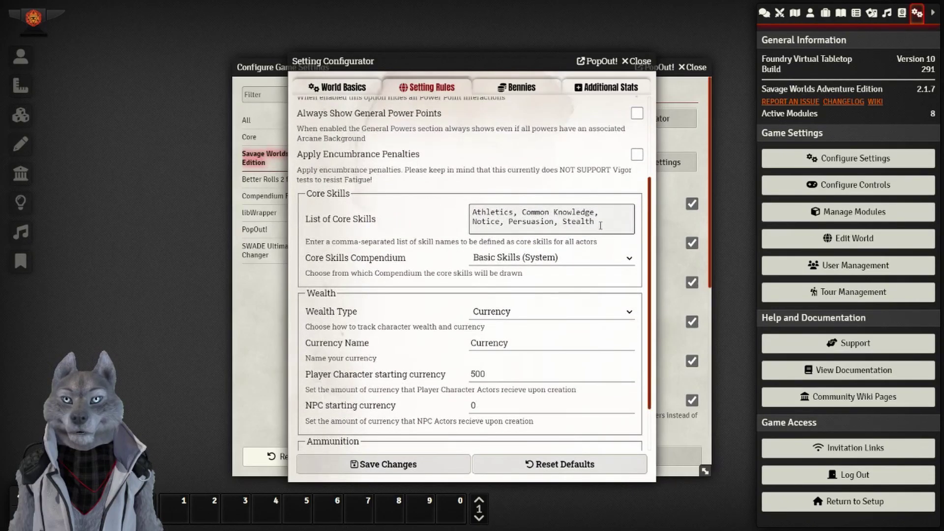
drag(597, 224, 460, 205)
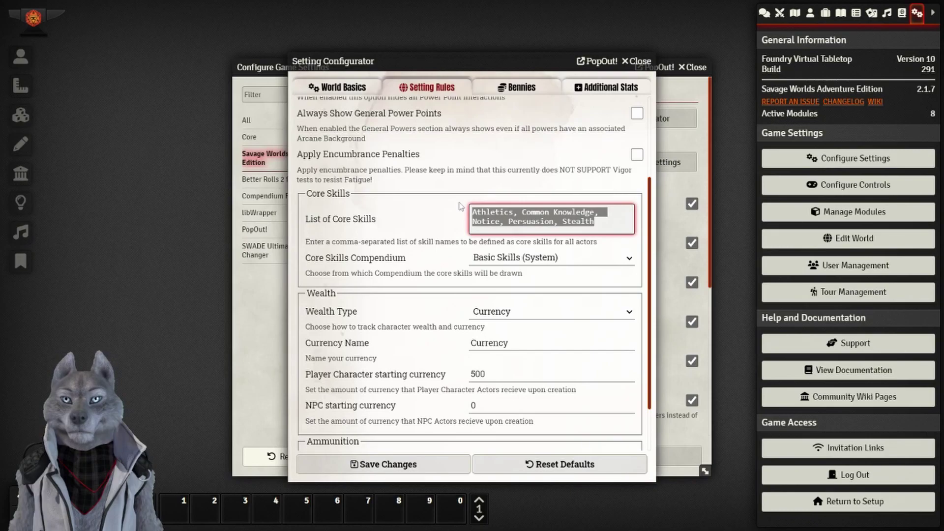
click(418, 232)
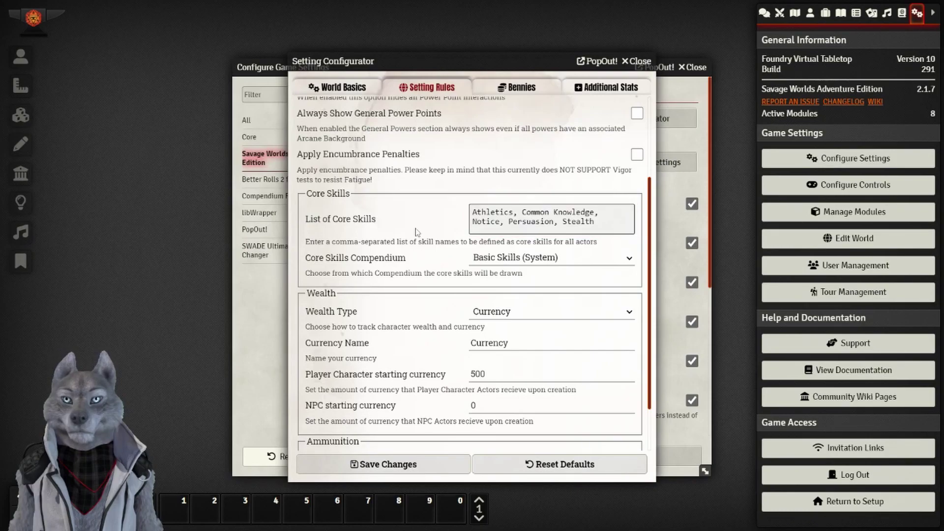
click(509, 257)
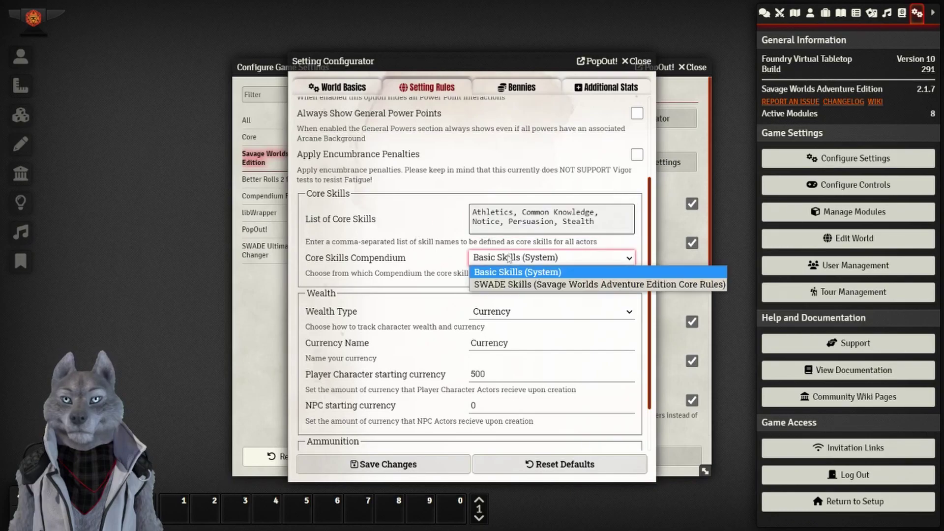
click(499, 285)
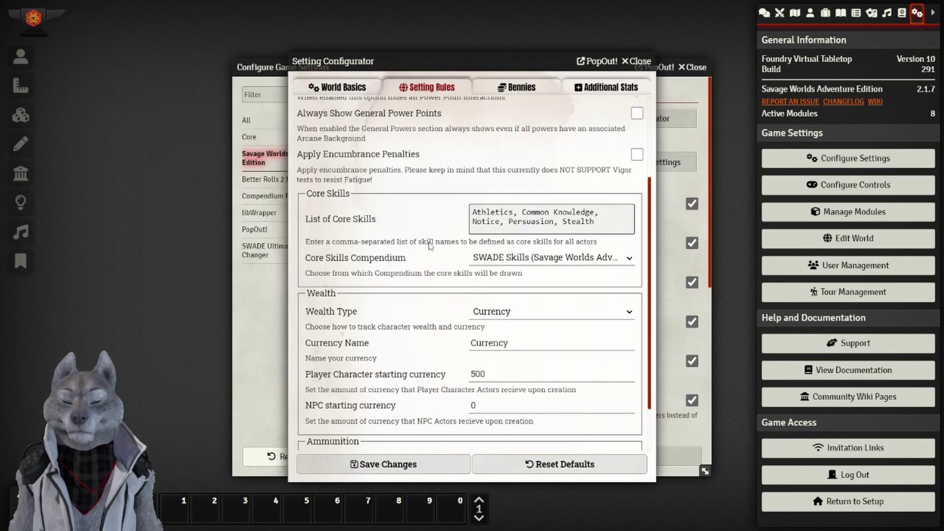
scroll(427, 247, down, 1)
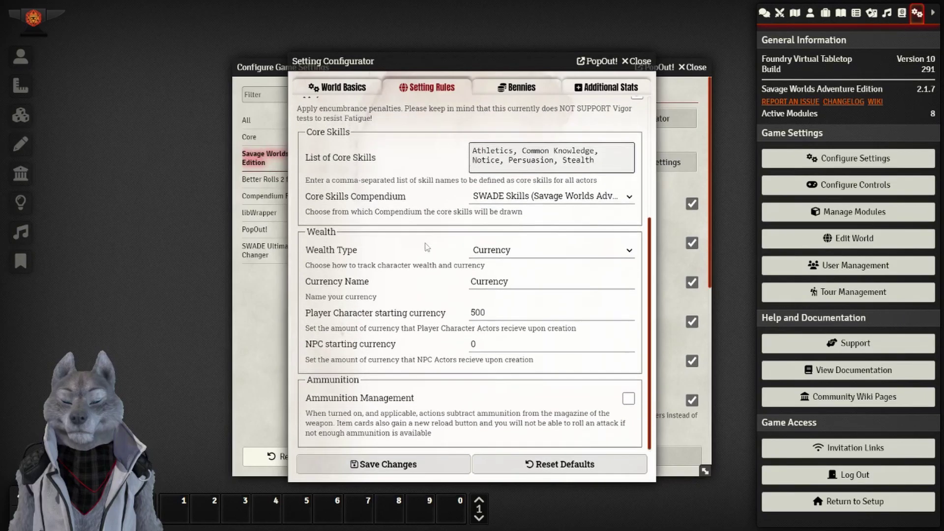
click(501, 256)
click(525, 289)
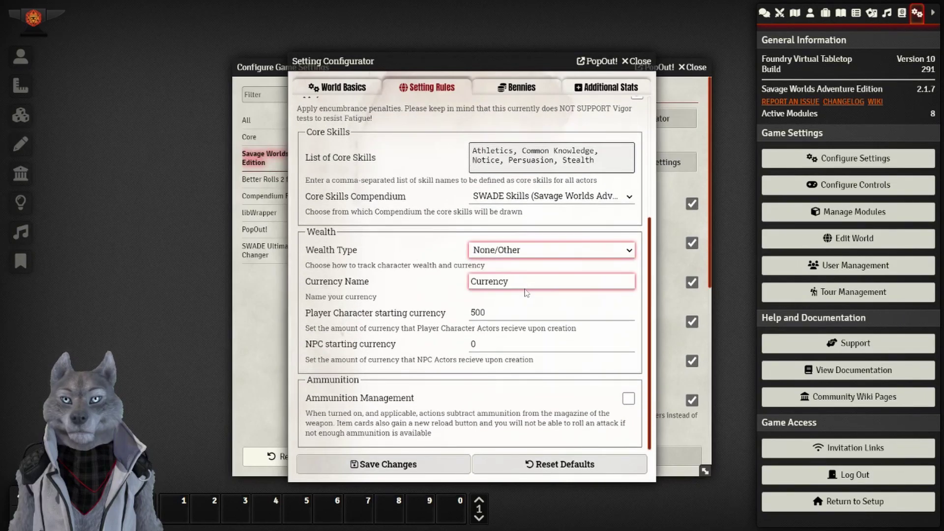
click(426, 323)
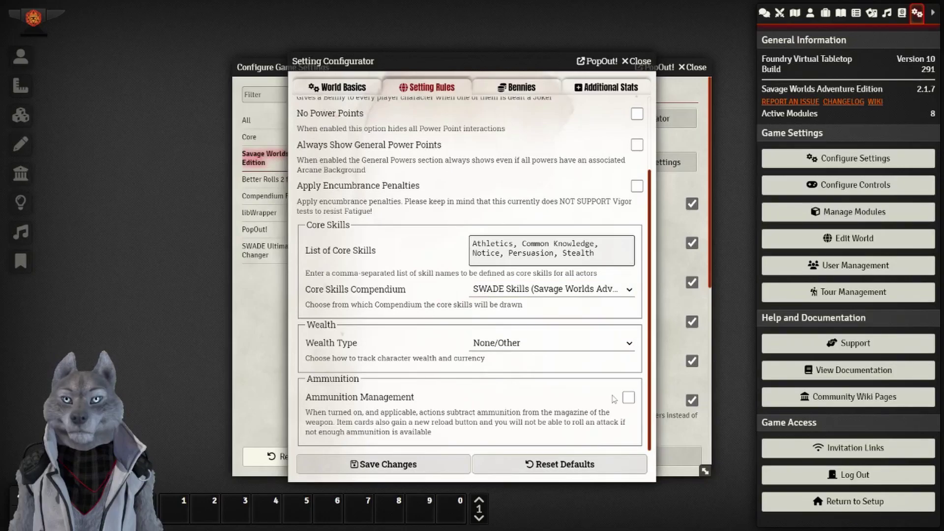
Browse the Bennies and Additional Stats tabs, then save the configurator changes.
scroll(442, 370, up, 2)
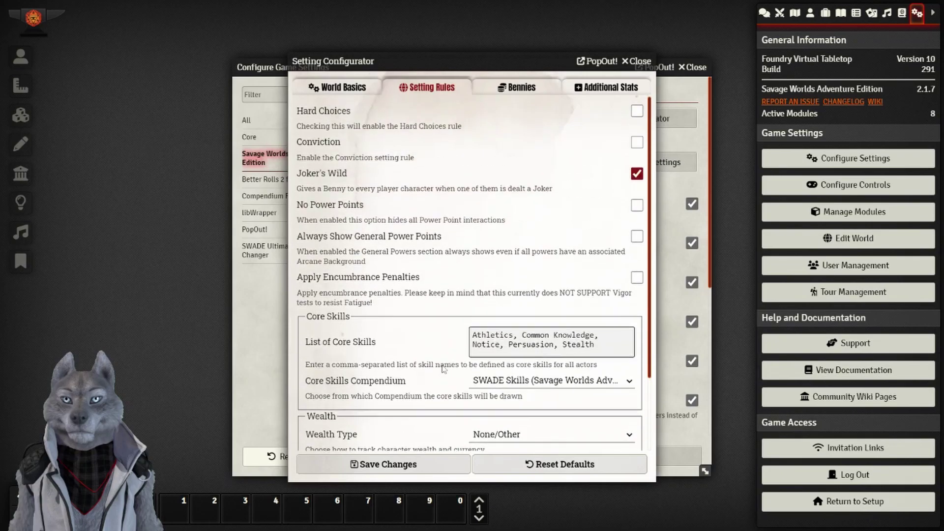
click(529, 95)
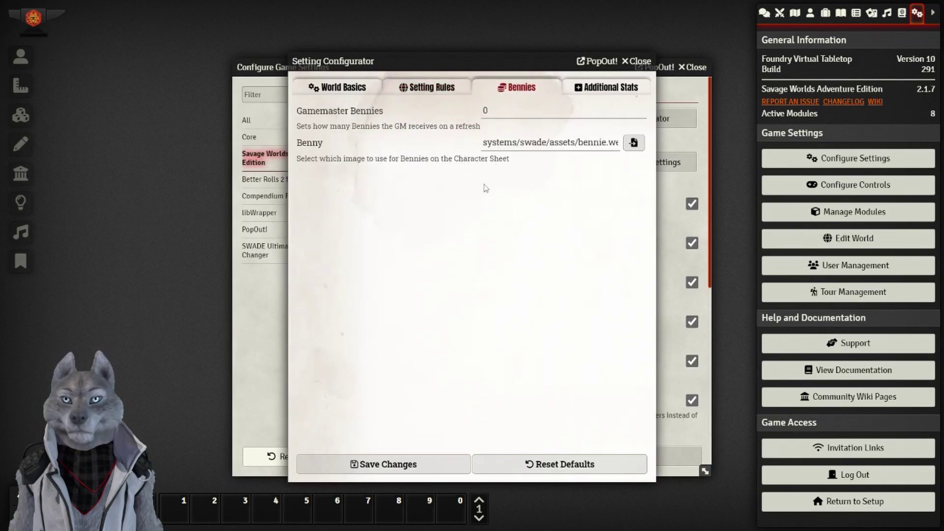
click(501, 142)
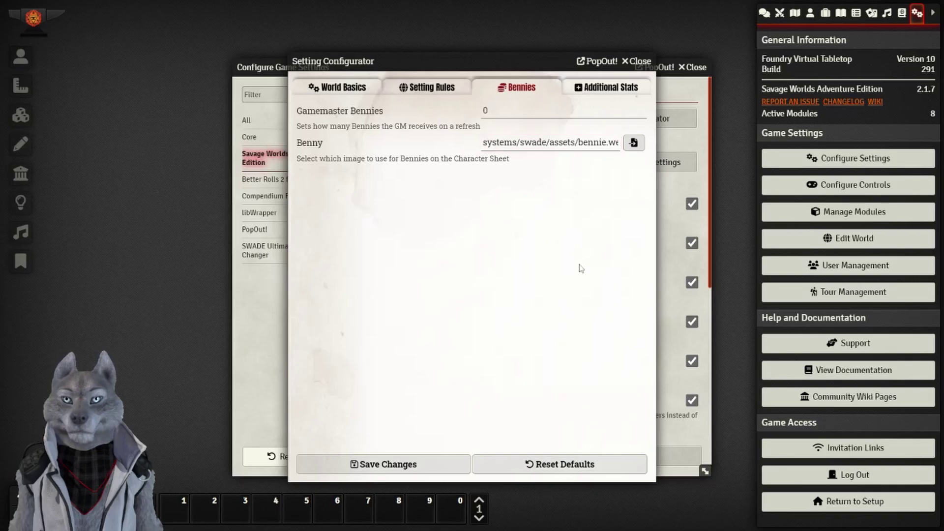
click(600, 88)
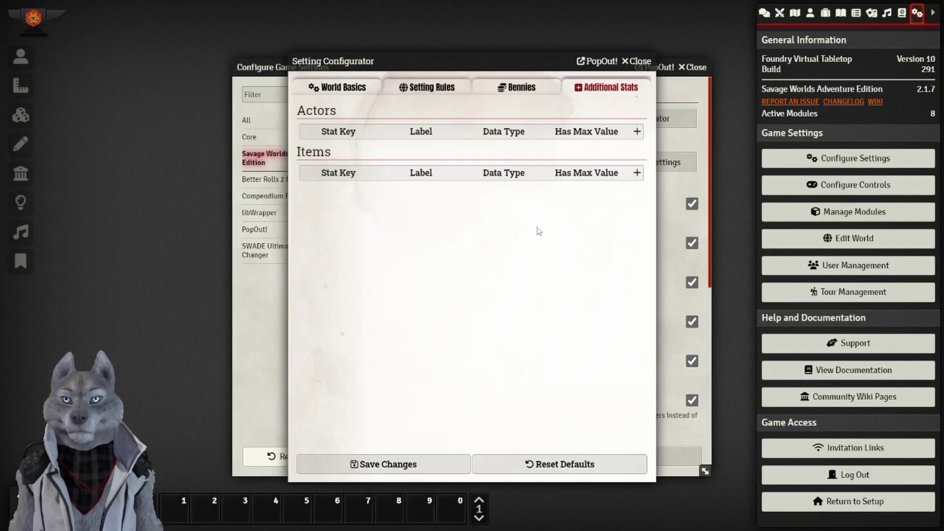
click(519, 91)
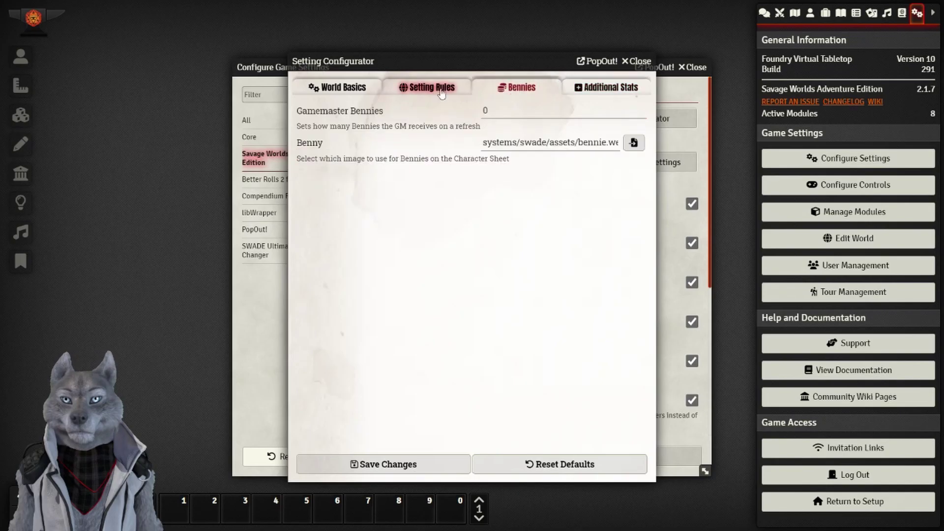
click(448, 91)
click(339, 90)
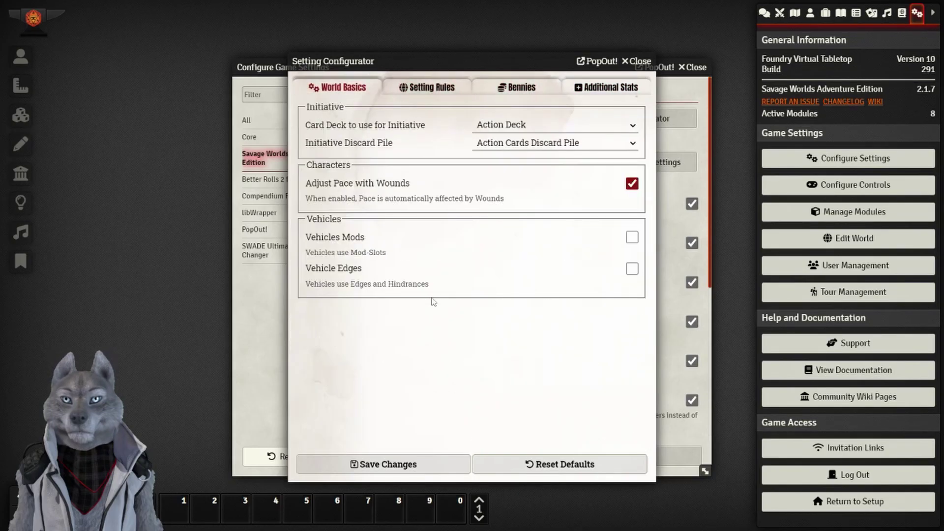
click(386, 464)
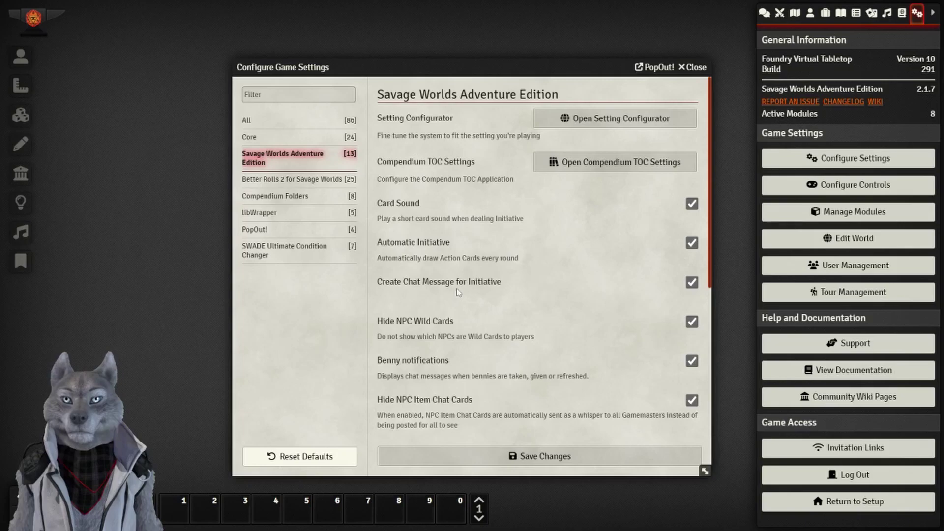
click(692, 282)
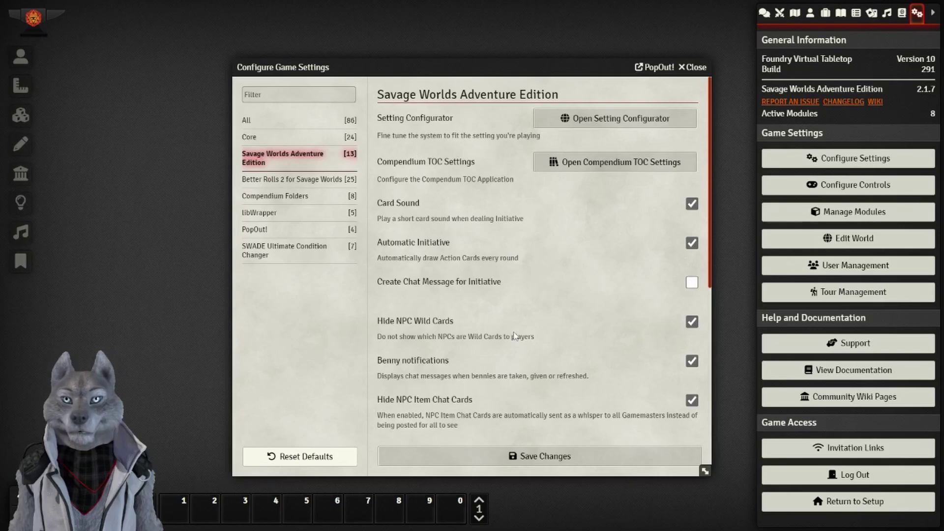
scroll(493, 295, down, 2)
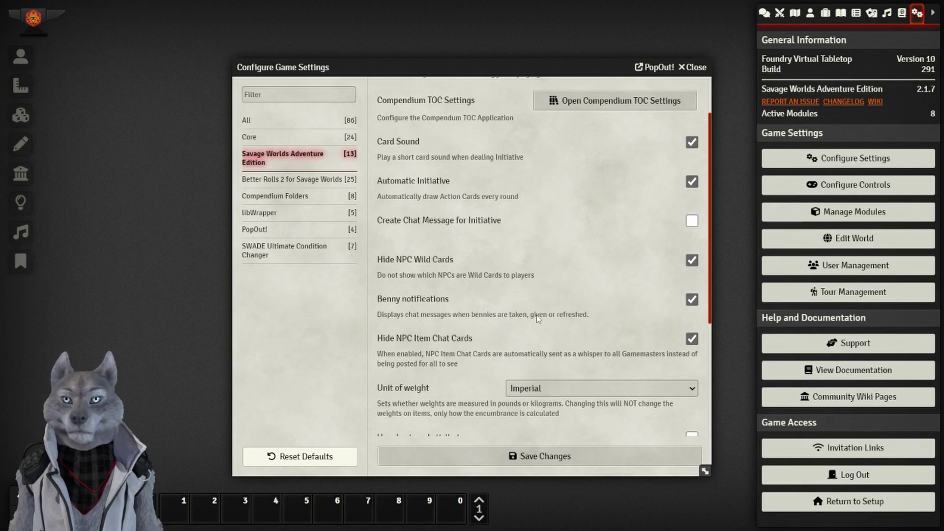
scroll(400, 301, down, 2)
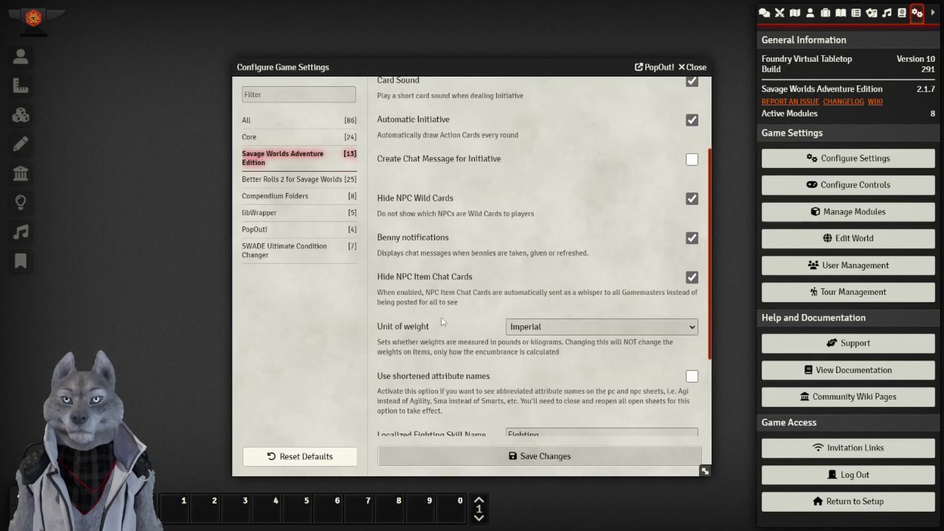
click(694, 280)
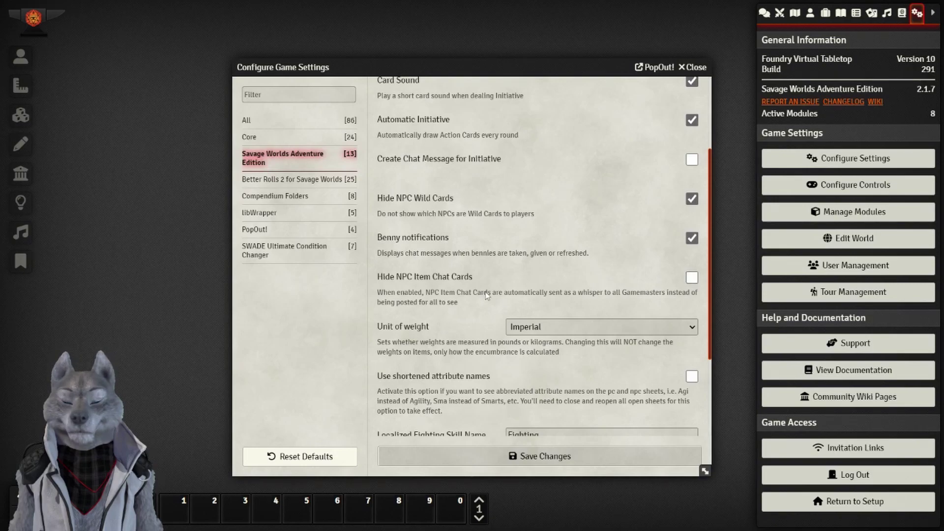
scroll(486, 299, down, 2)
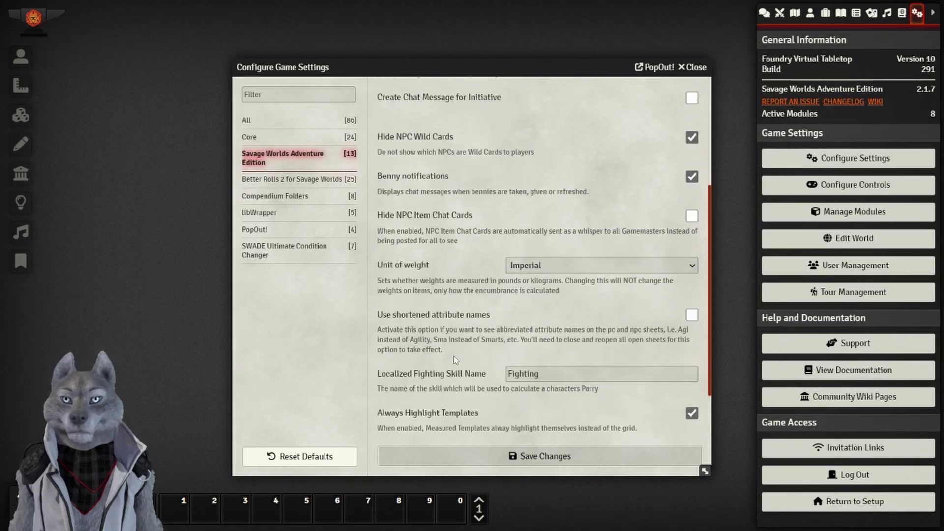
scroll(454, 360, down, 2)
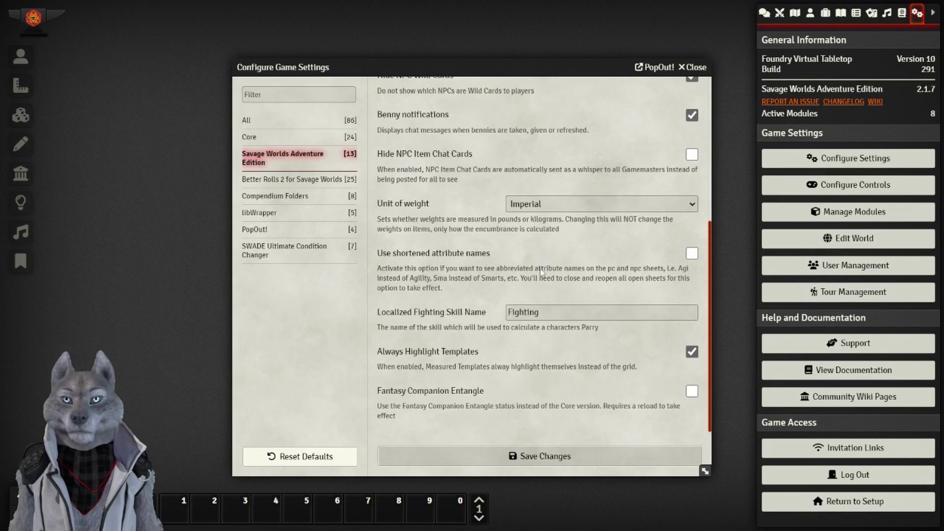
scroll(434, 337, down, 1)
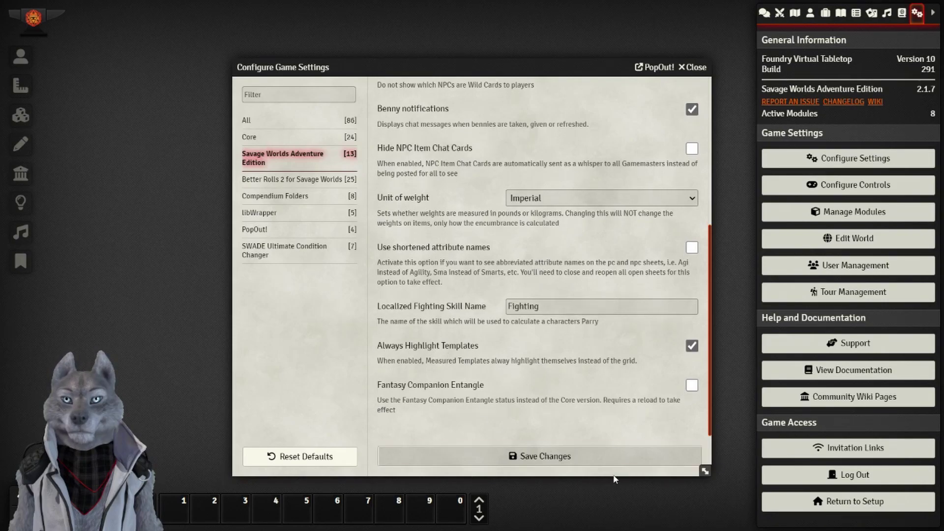
Save the system settings and reopen settings on the Better Rolls 2 for Savage Worlds category.
click(587, 456)
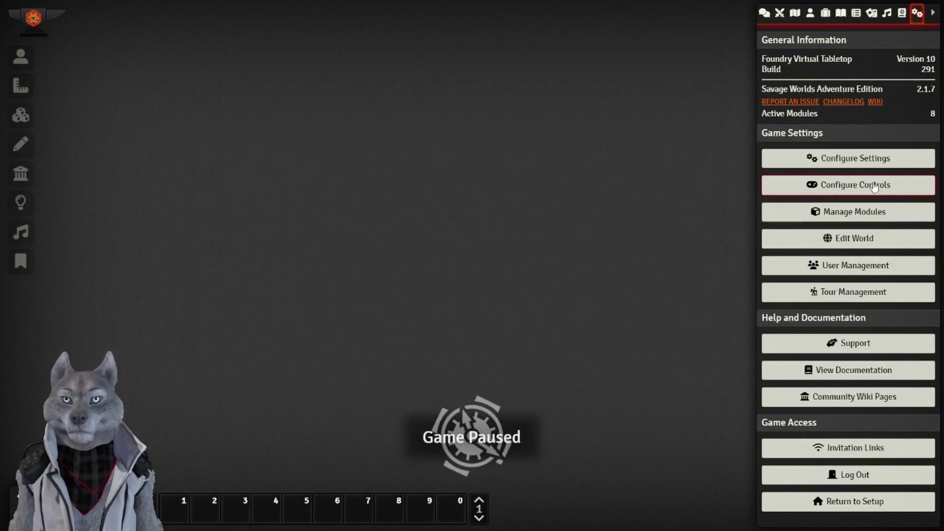
click(864, 158)
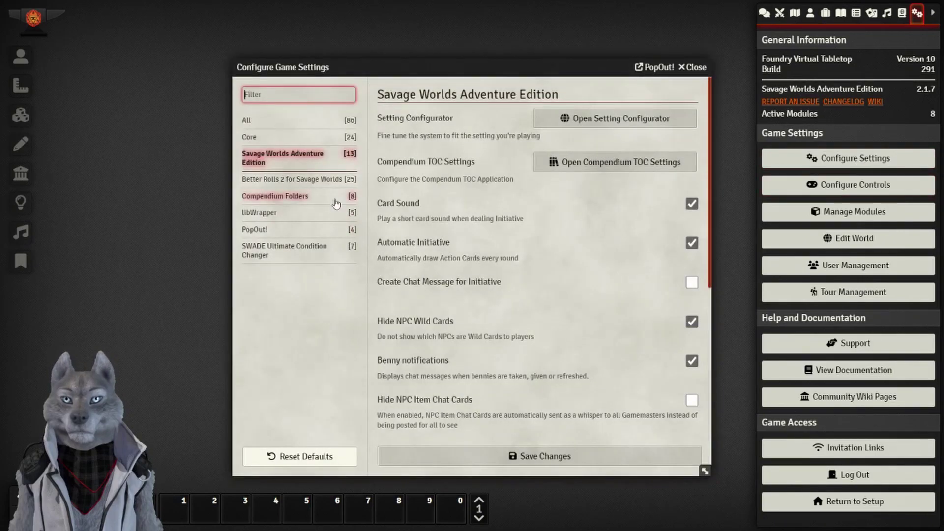
click(317, 182)
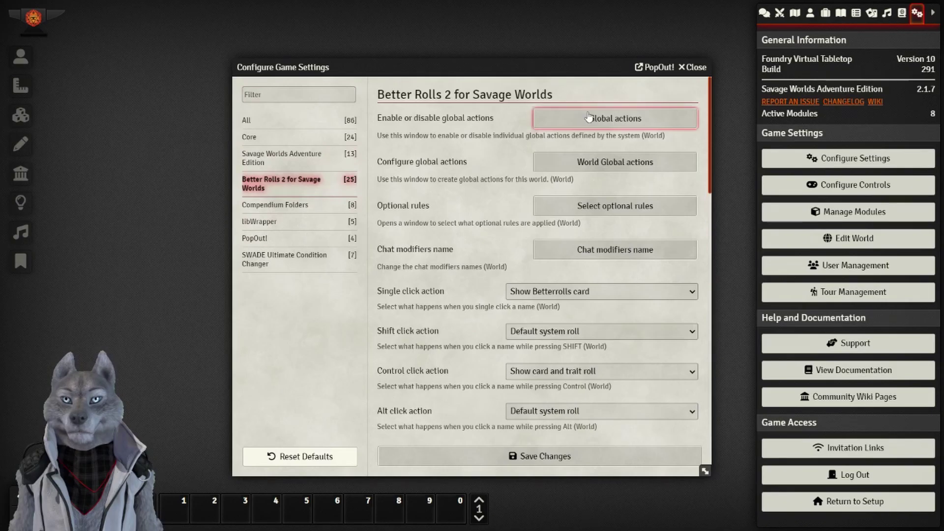
Review the Global actions and World Global actions lists, then close both.
click(589, 117)
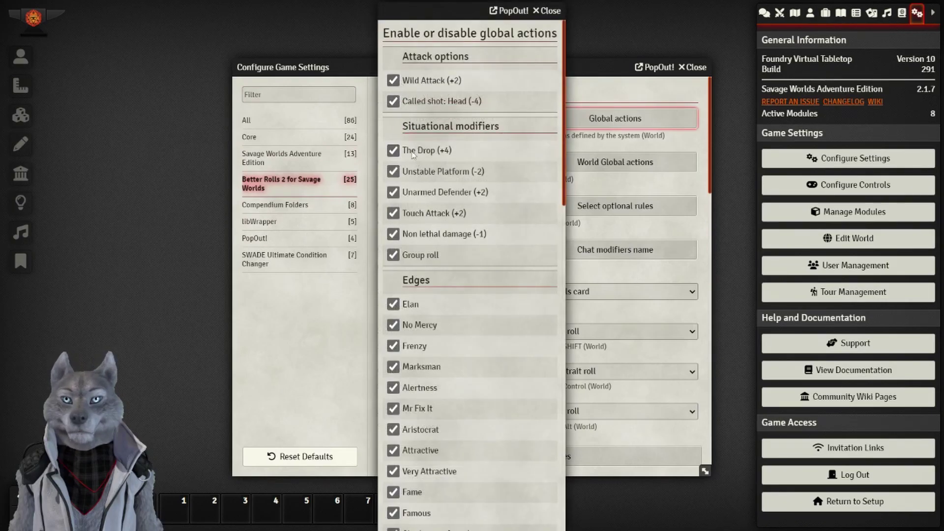
scroll(451, 451, down, 6)
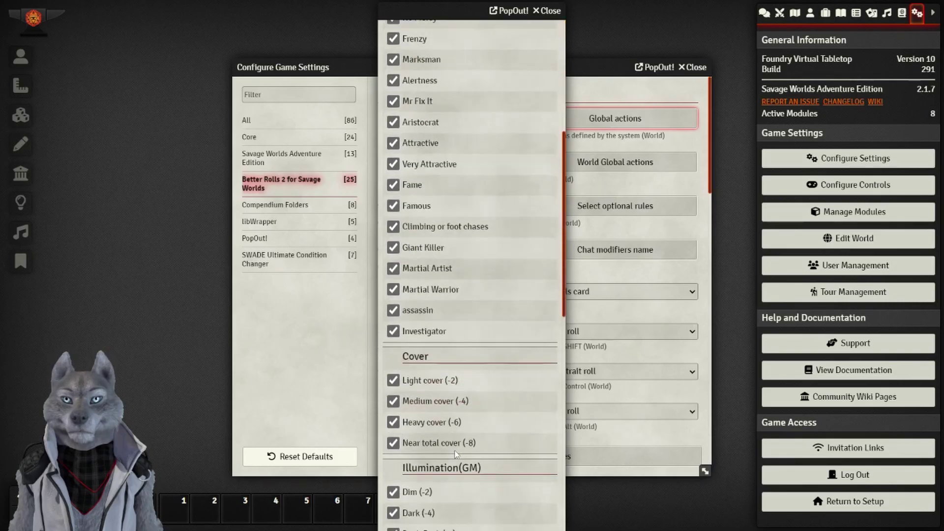
scroll(456, 452, down, 10)
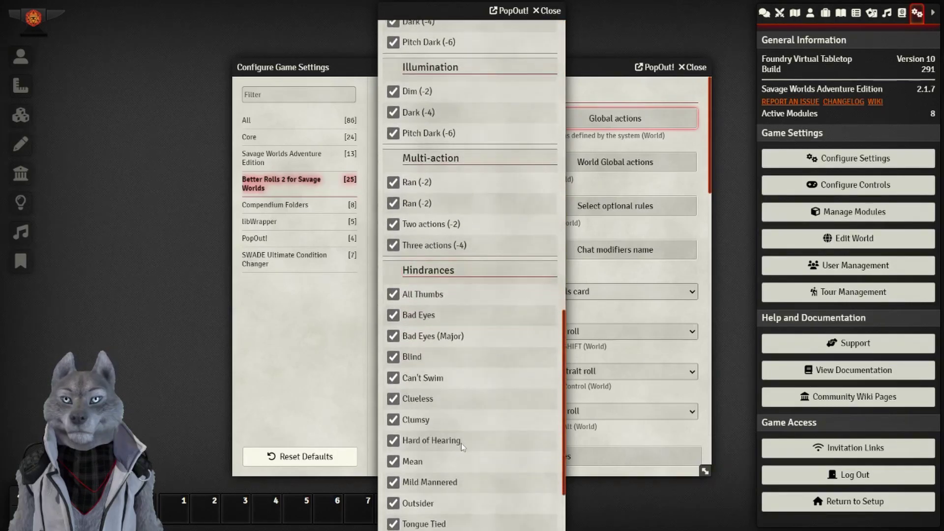
scroll(461, 443, down, 3)
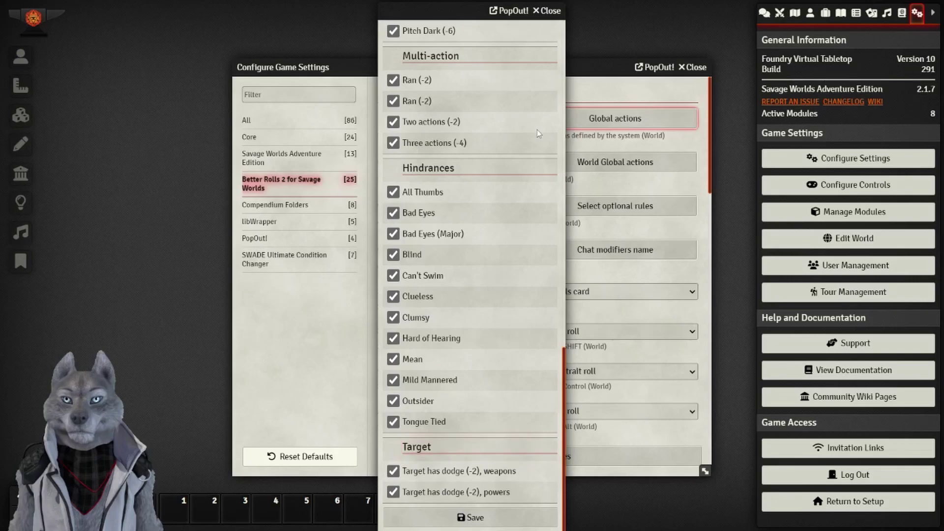
click(549, 11)
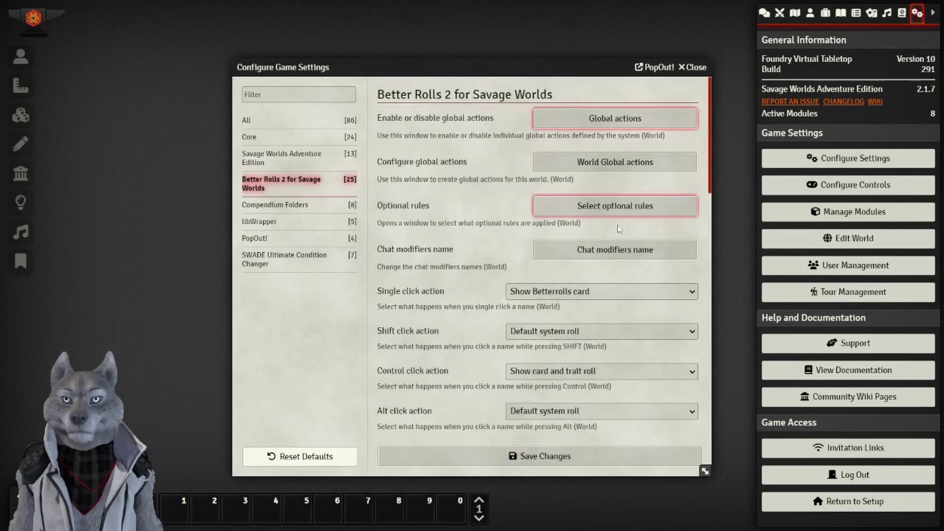
click(648, 167)
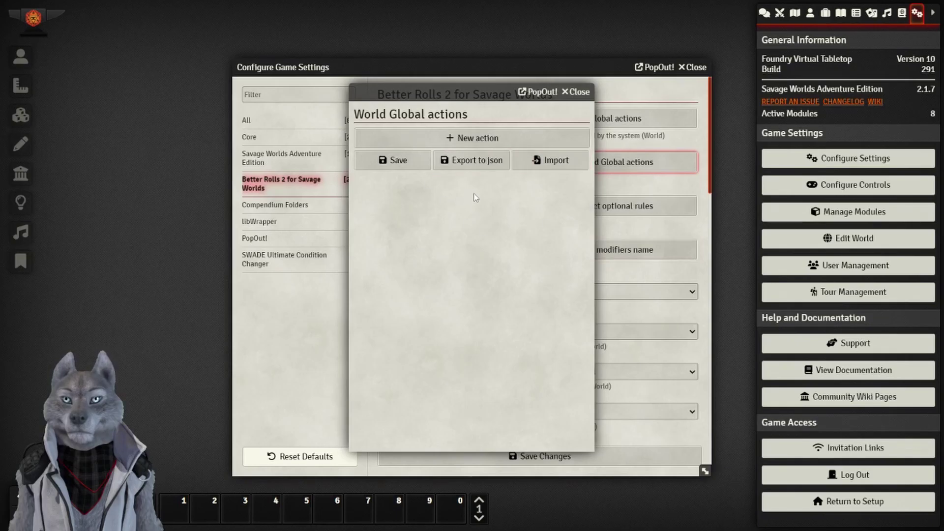
click(578, 92)
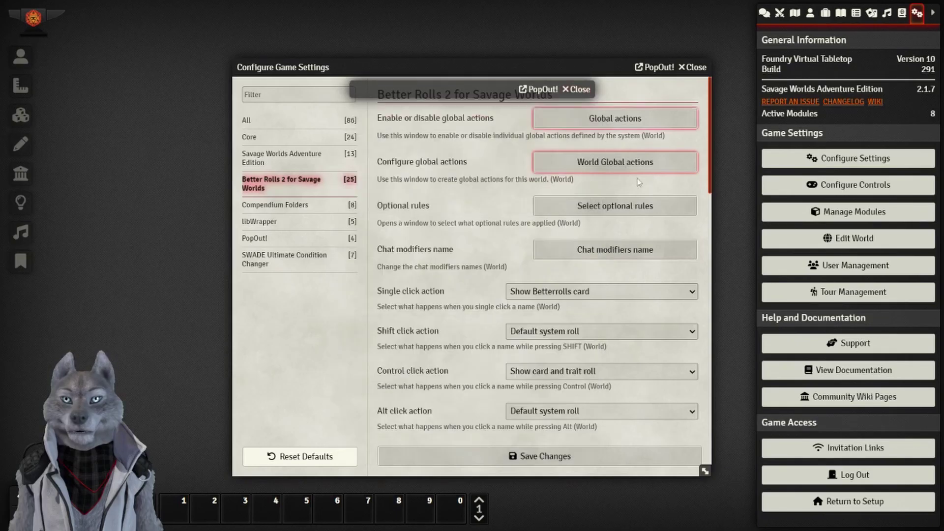
Set the Better Rolls optional rule Wound Cap to 4 and save it.
click(632, 209)
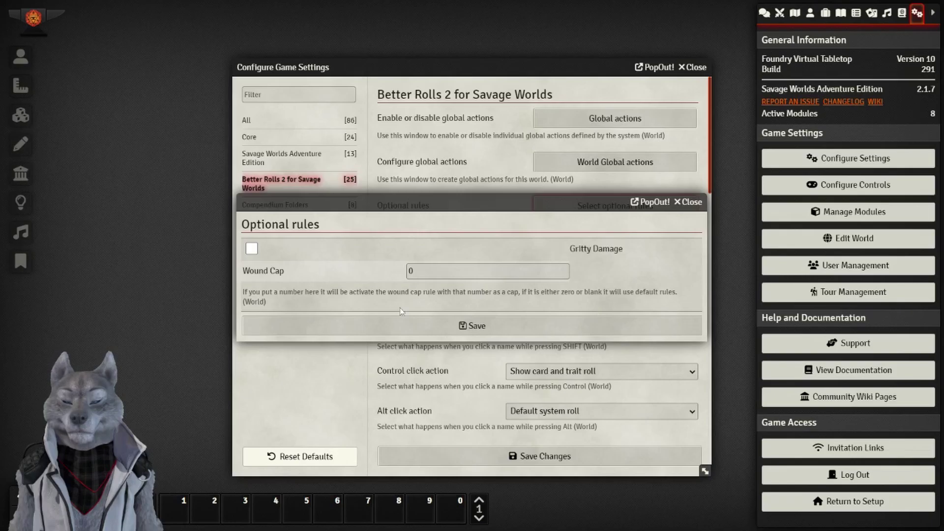
click(421, 271)
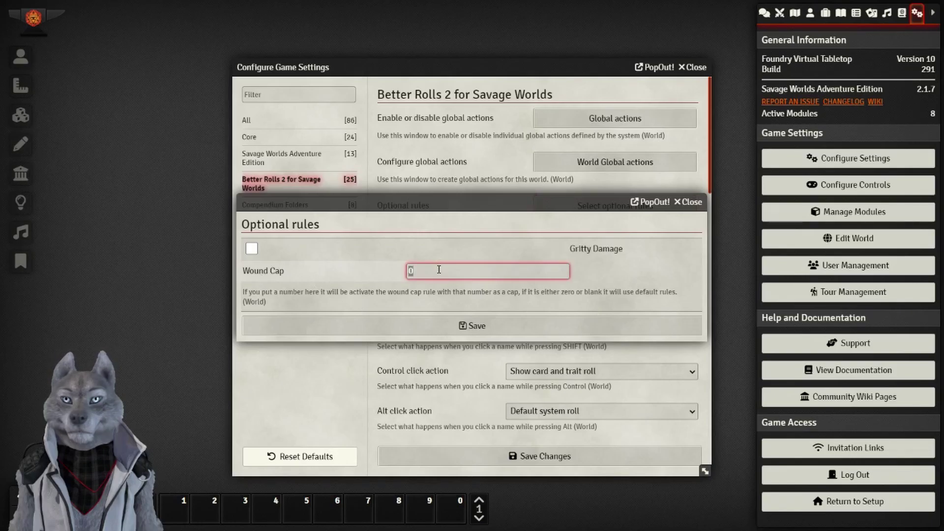
click(452, 304)
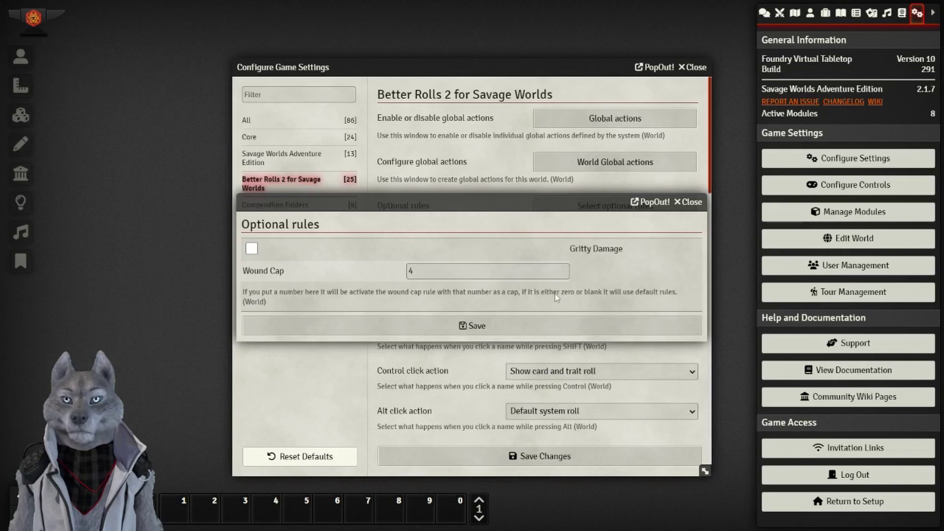
click(426, 333)
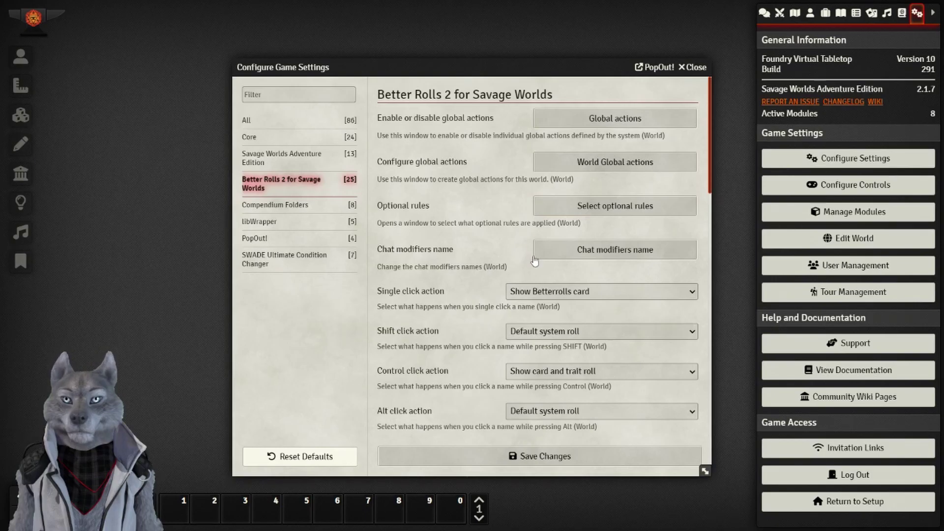
click(557, 254)
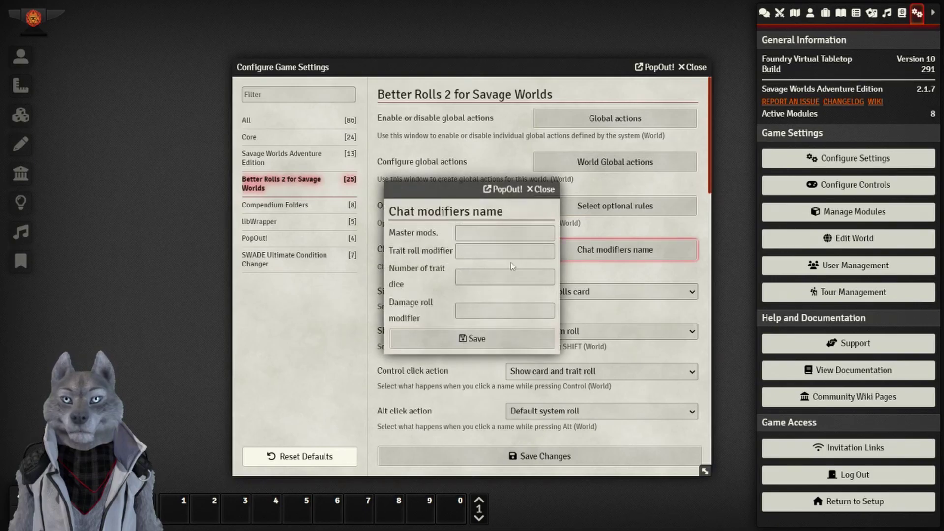
Close the chat modifier names window and keep Weapon ROF value as default rate of fire.
click(546, 191)
scroll(446, 292, down, 1)
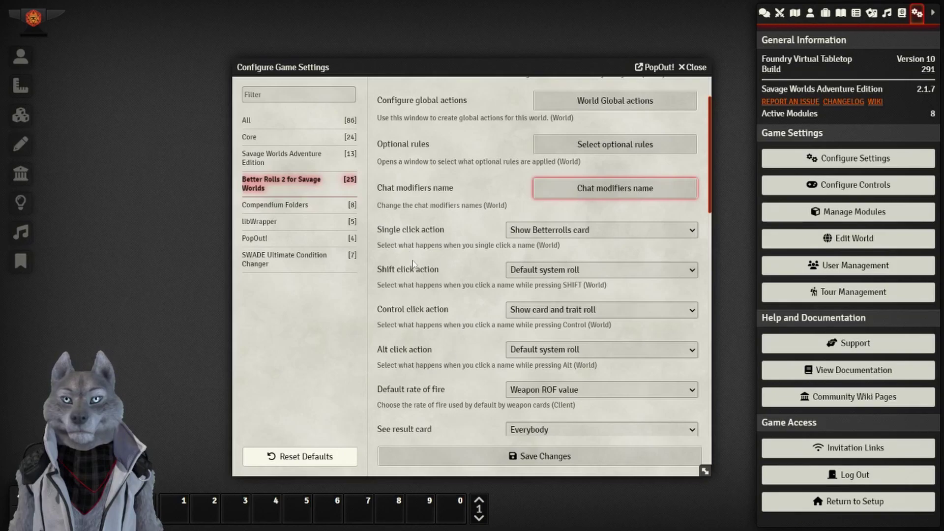
scroll(448, 317, down, 2)
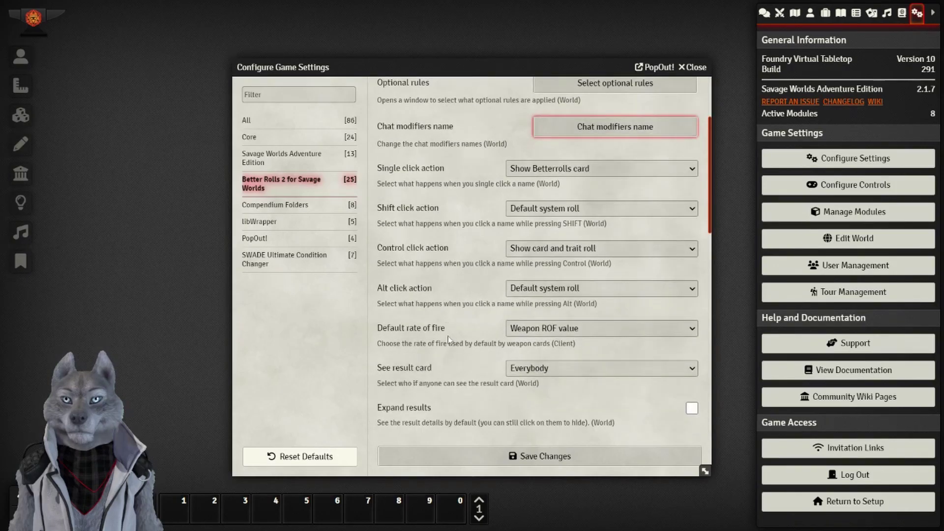
click(585, 330)
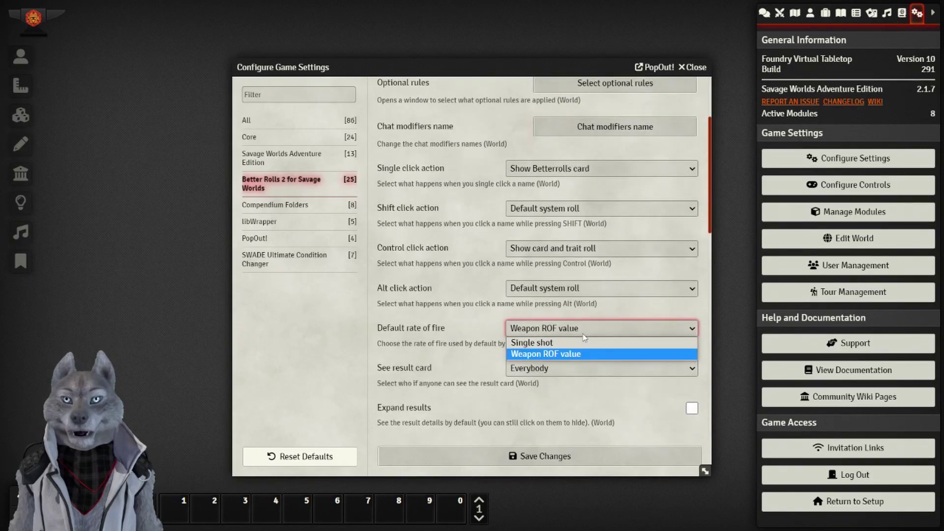
click(584, 336)
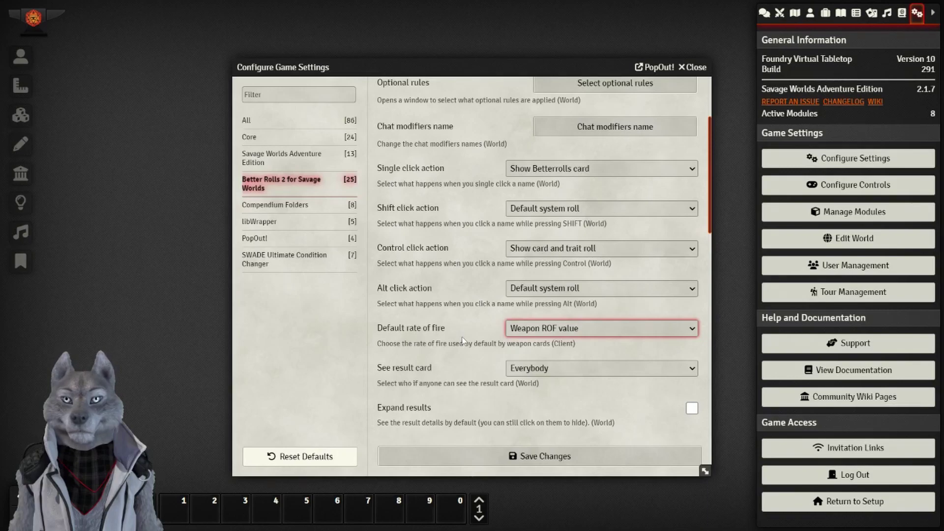
click(457, 376)
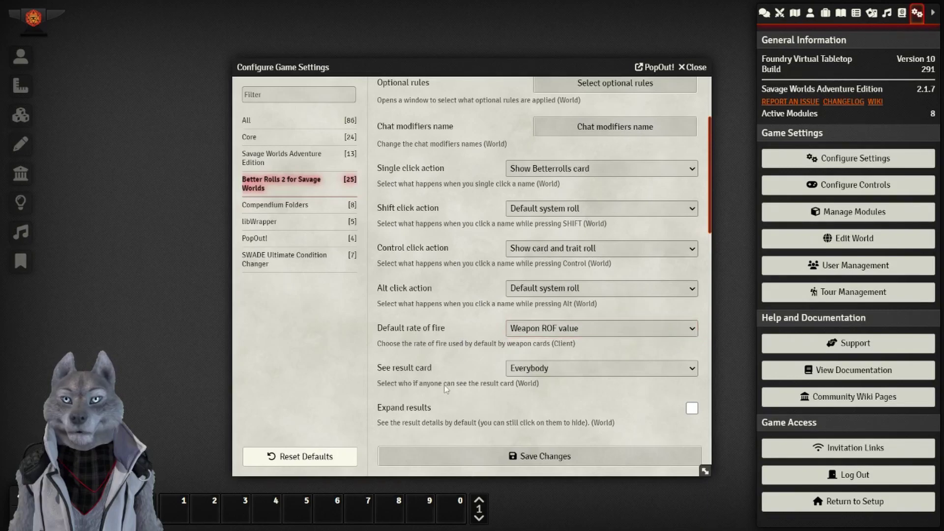
scroll(487, 401, down, 5)
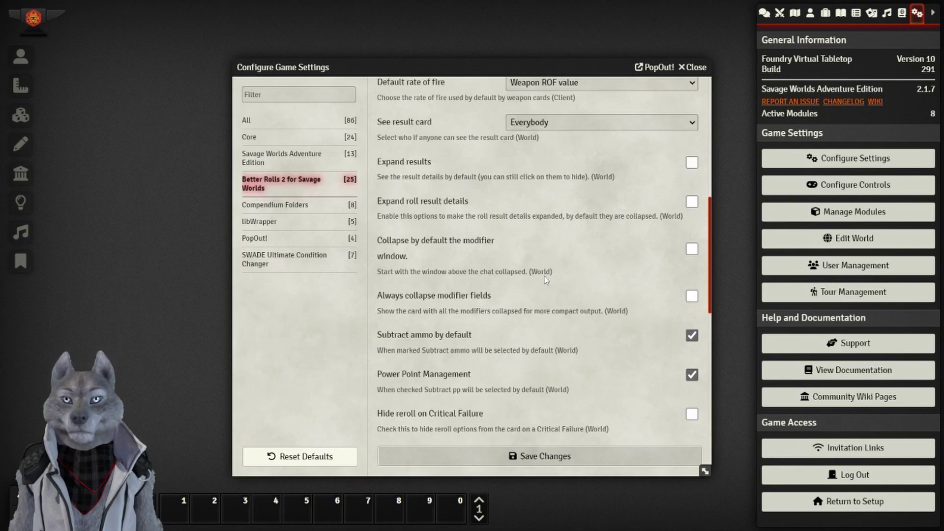
Untick Subtract ammo by default and hide reroll options on critical failures, reviewing down to Melee distance.
scroll(451, 237, down, 2)
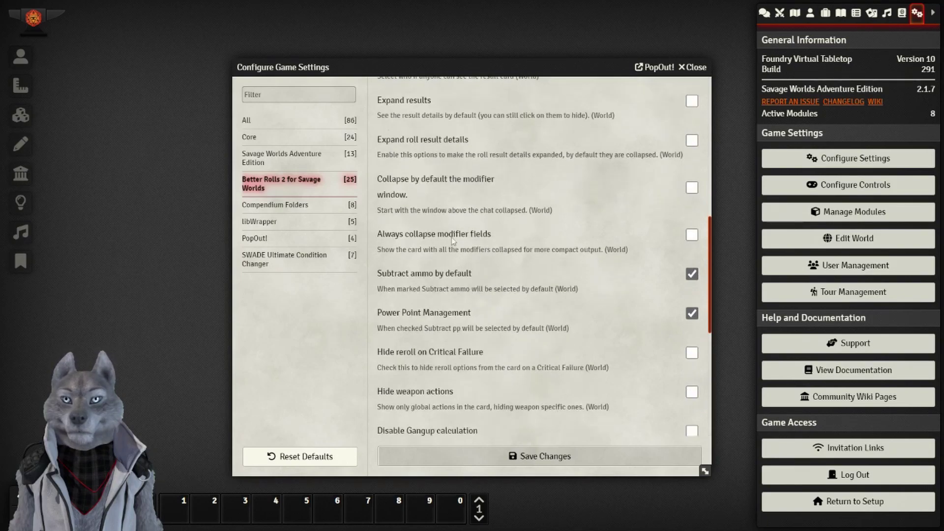
click(691, 276)
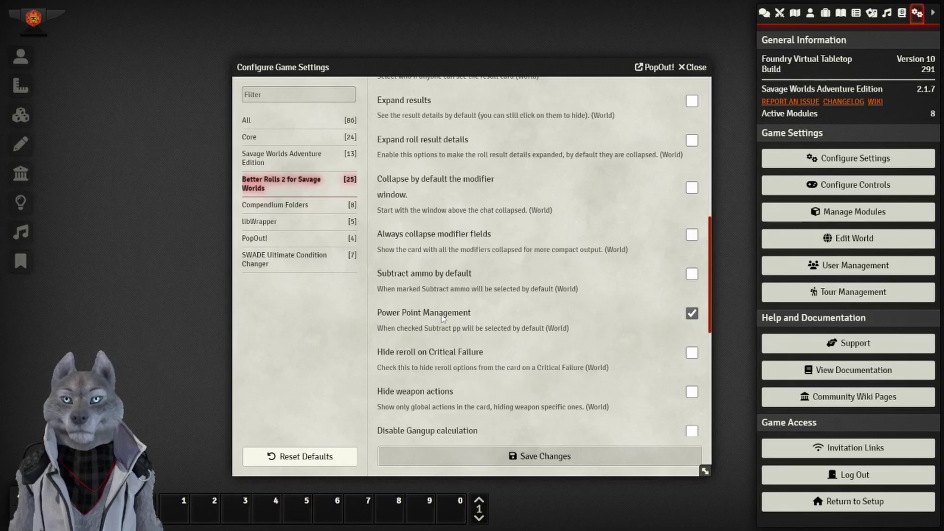
scroll(442, 317, down, 1)
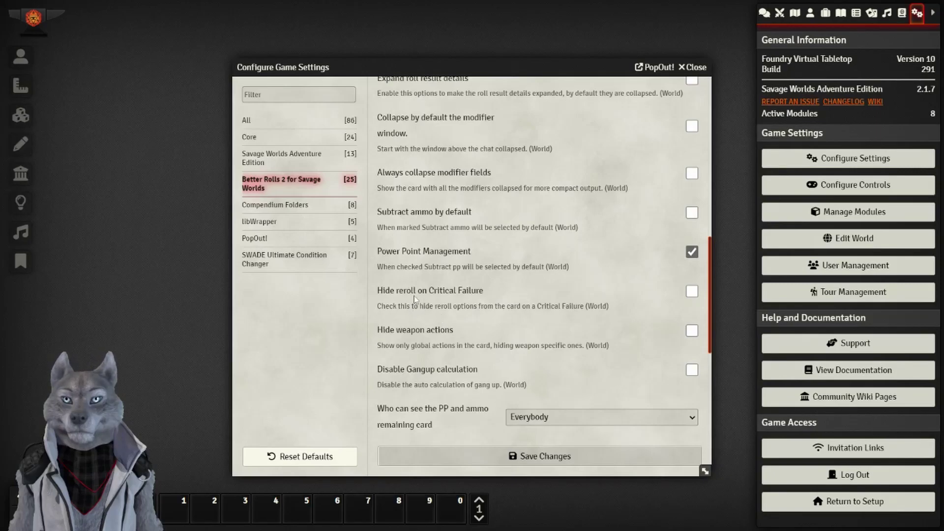
click(692, 291)
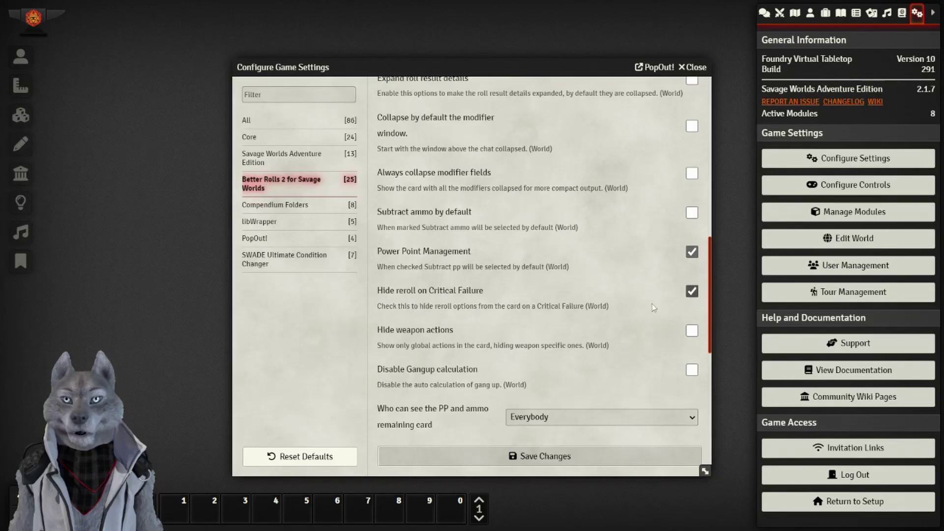
scroll(576, 319, down, 2)
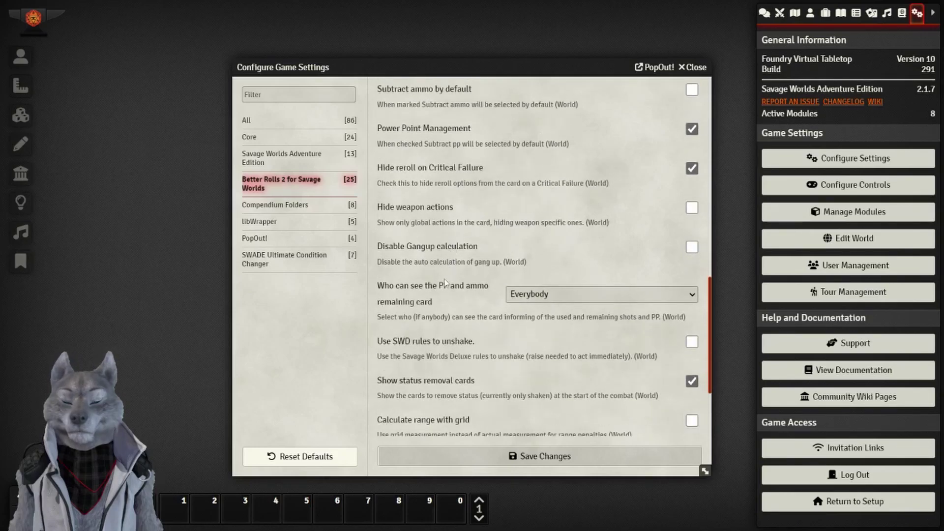
scroll(471, 293, down, 1)
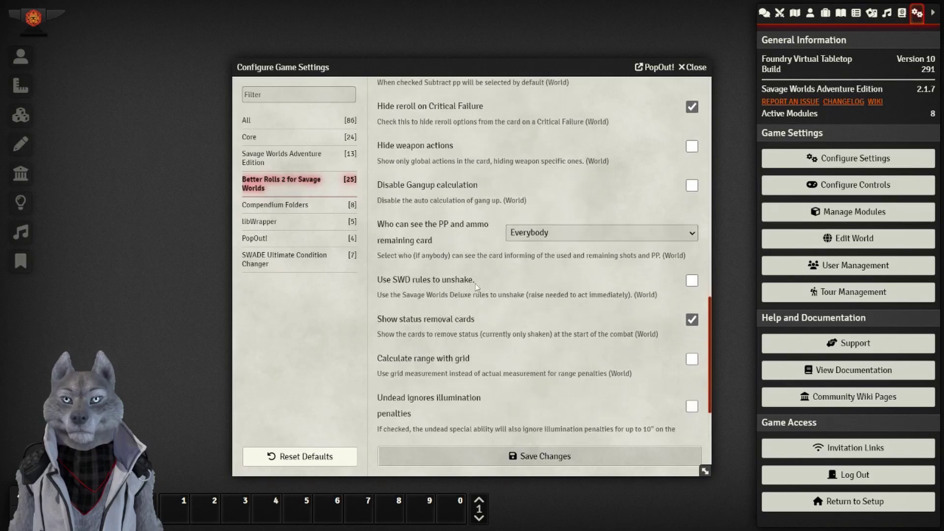
scroll(552, 308, down, 1)
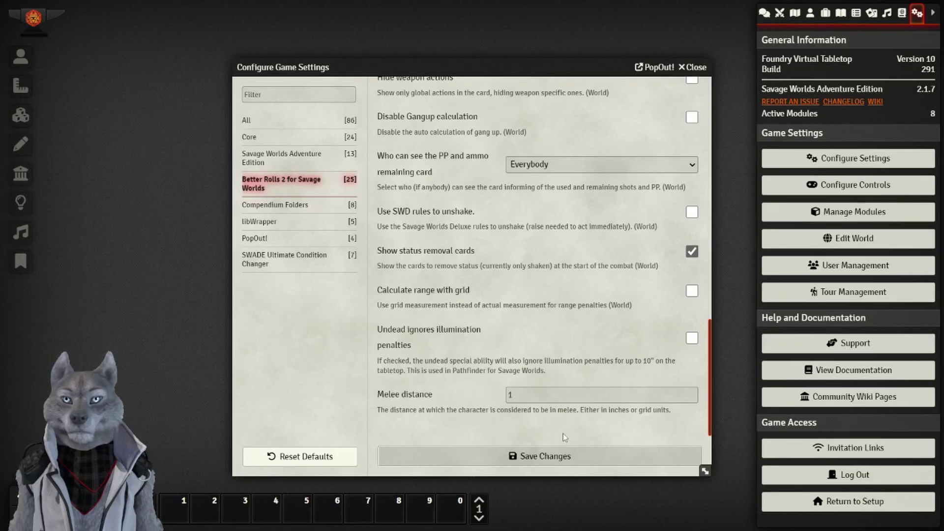
Save the Better Rolls 2 settings and briefly check the installed modules list.
click(570, 460)
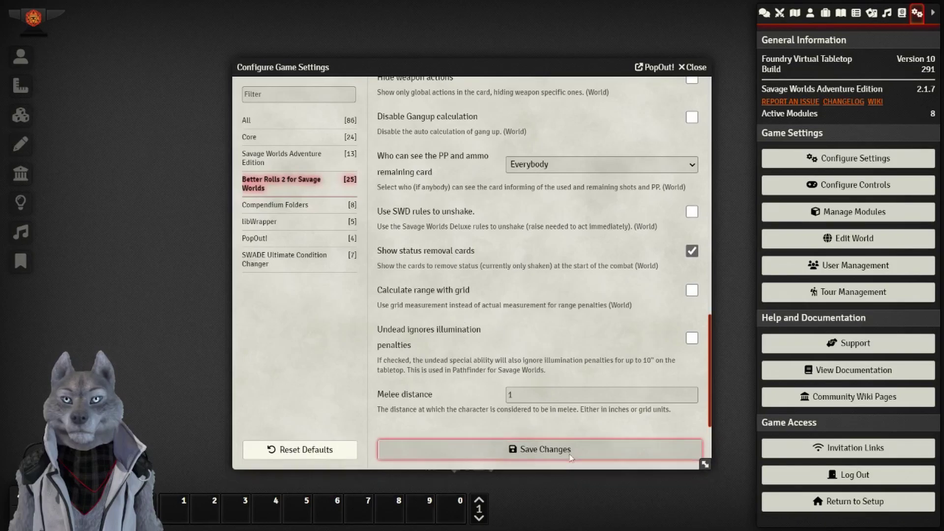
click(856, 213)
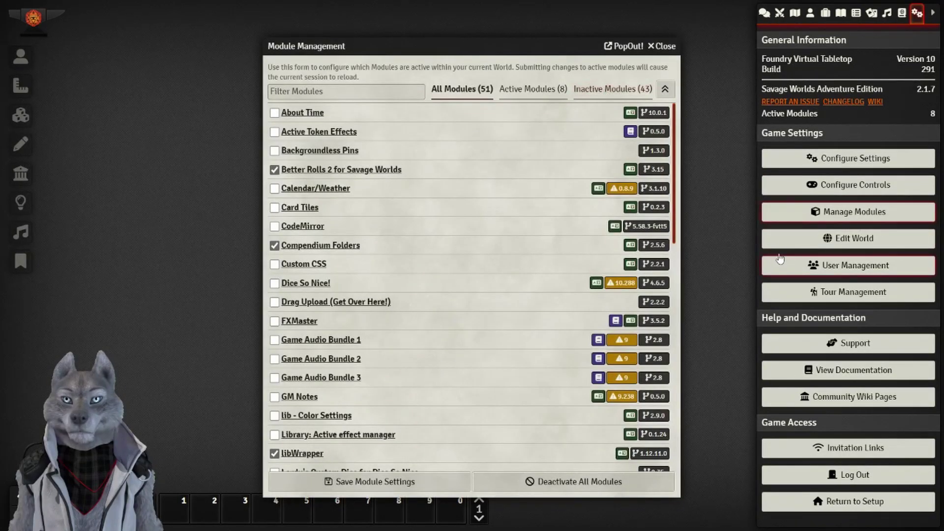
click(661, 46)
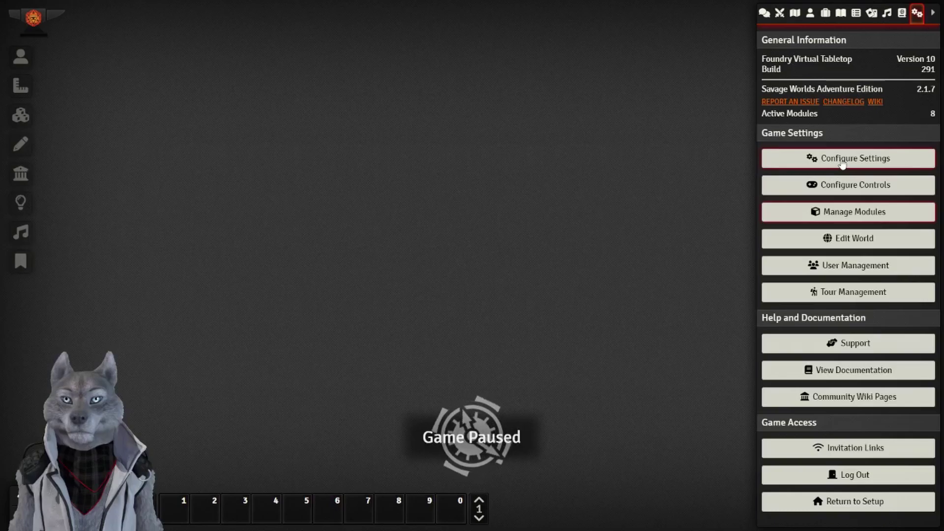
Review the Compendium Folders settings, then bring up the libWrapper settings in Configure Settings.
click(842, 165)
click(281, 198)
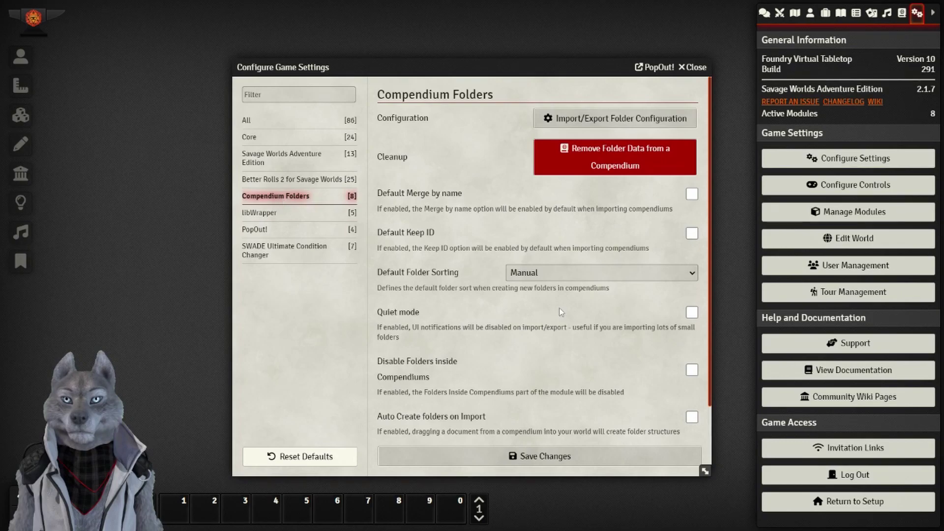
scroll(523, 307, down, 1)
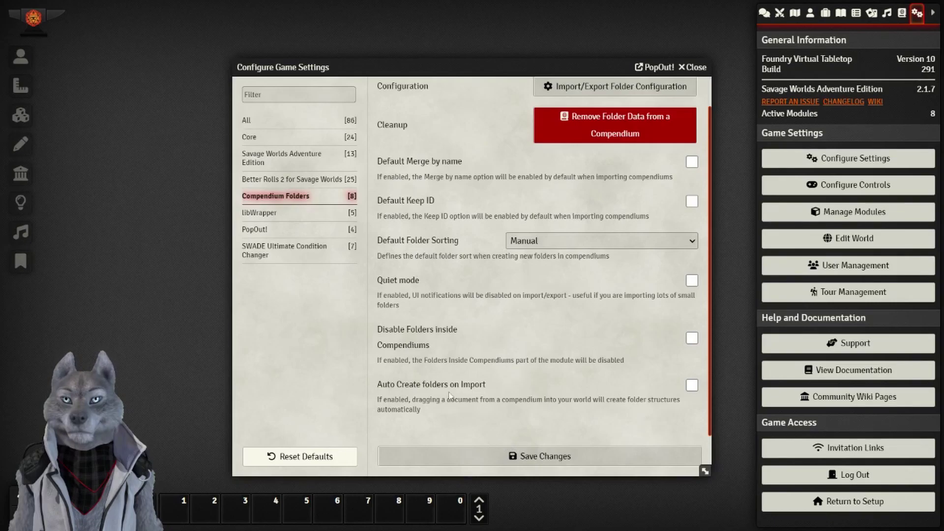
click(287, 214)
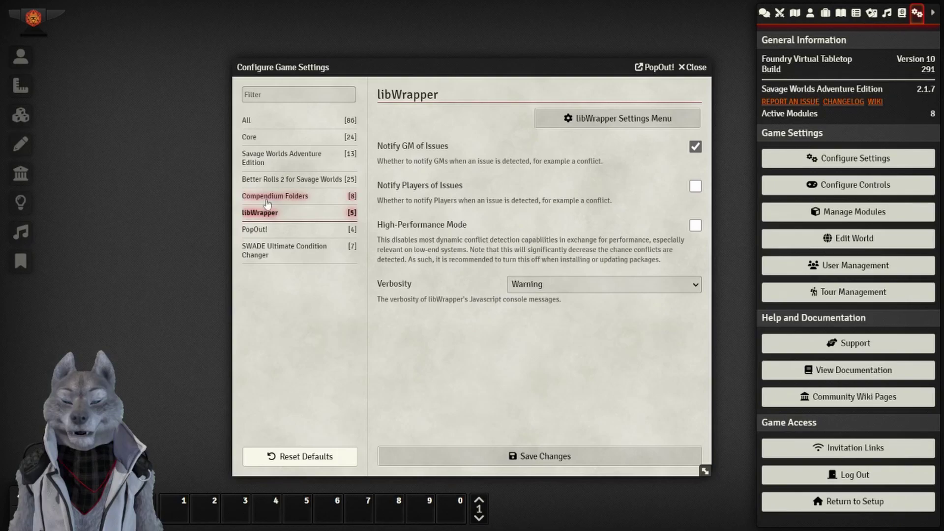
Show the PopOut! settings and test popping the settings window out and back in.
click(260, 230)
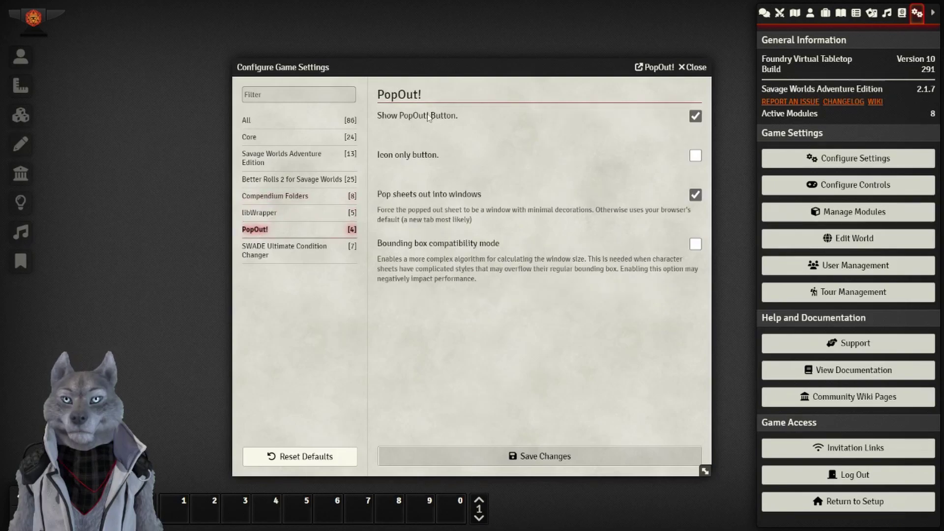
click(656, 67)
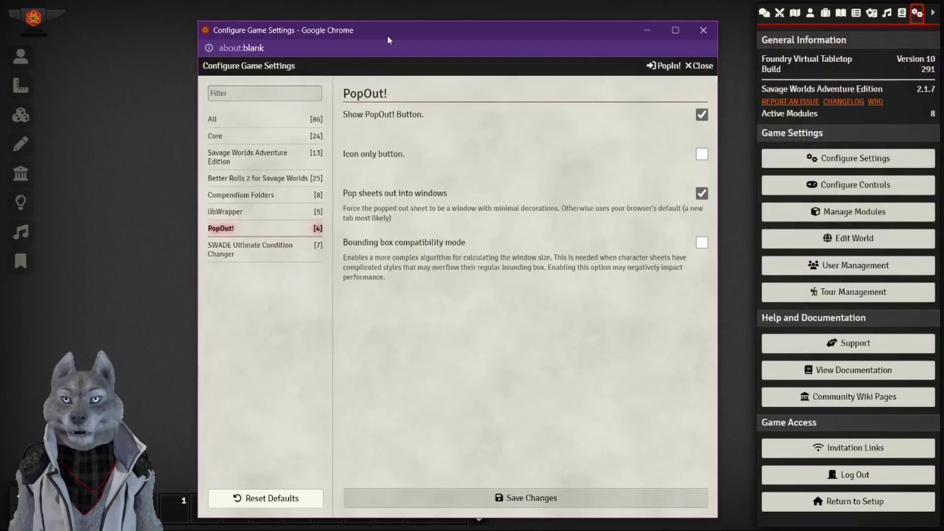
drag(388, 36, 309, 39)
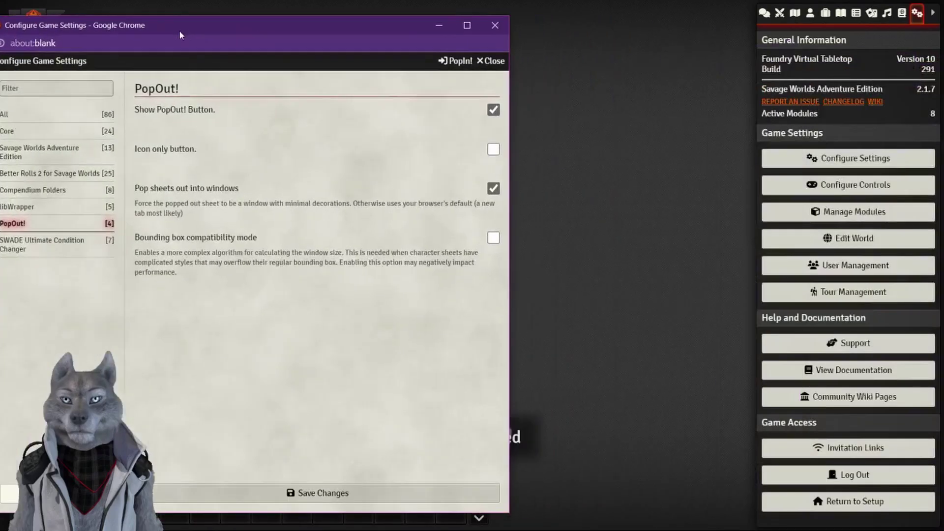
drag(182, 27, 408, 34)
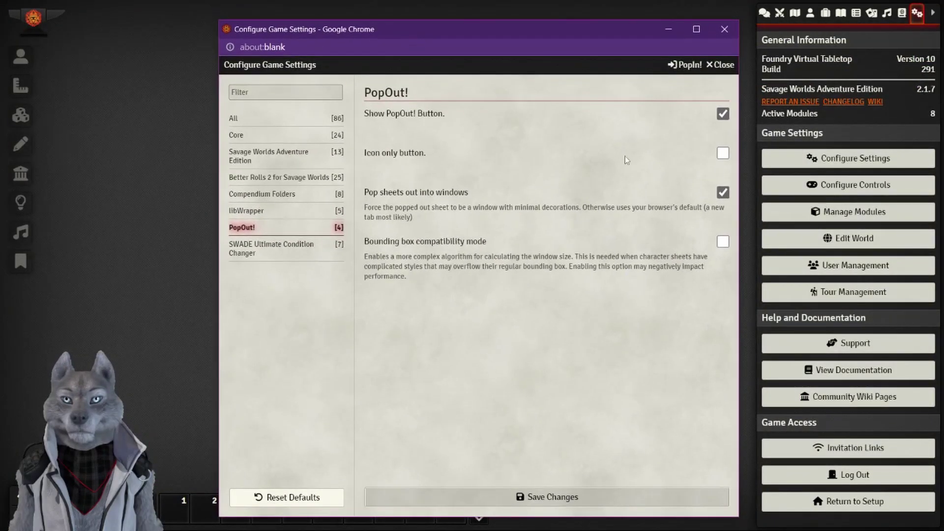
click(678, 65)
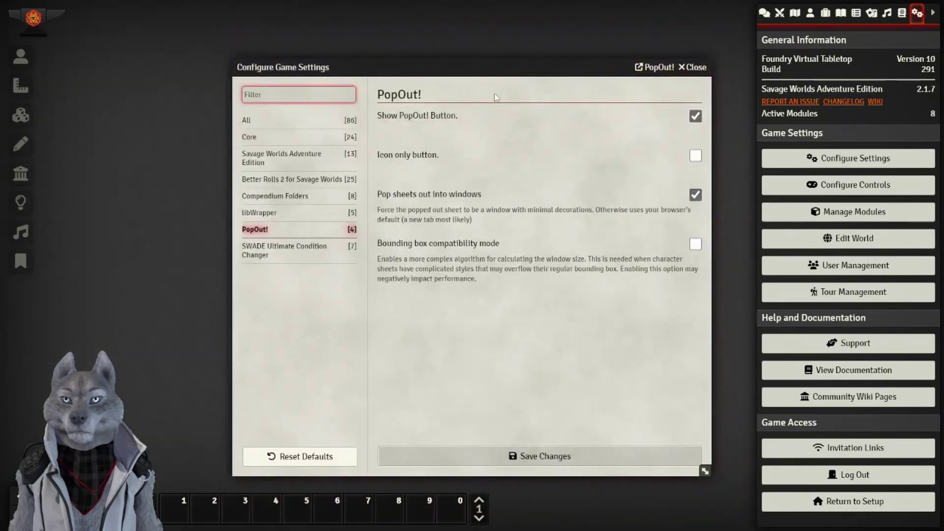
drag(501, 70, 513, 71)
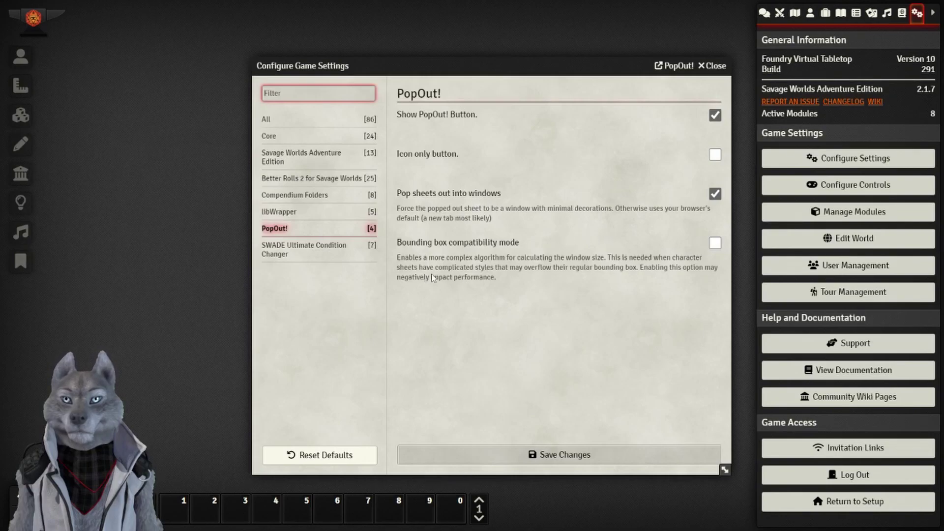
Review the SWADE Ultimate Condition Changer settings and save changes.
click(305, 255)
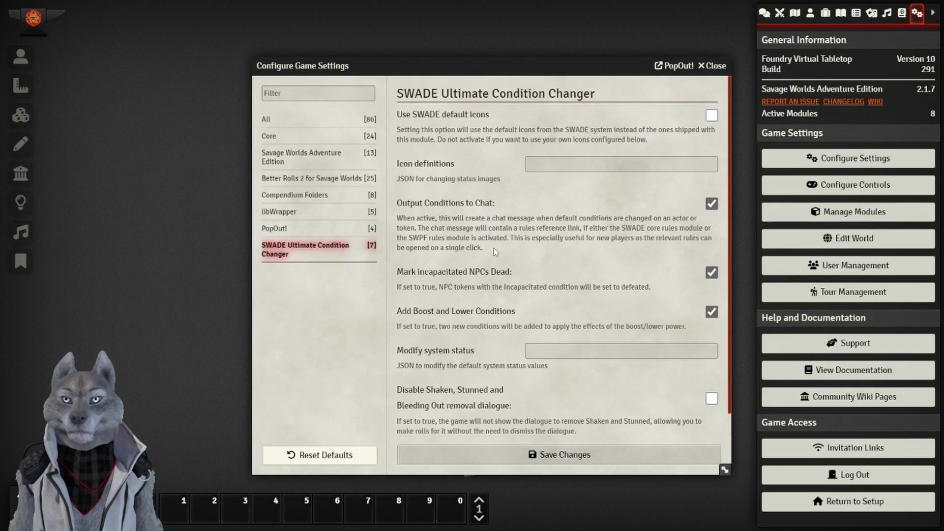
scroll(507, 320, down, 1)
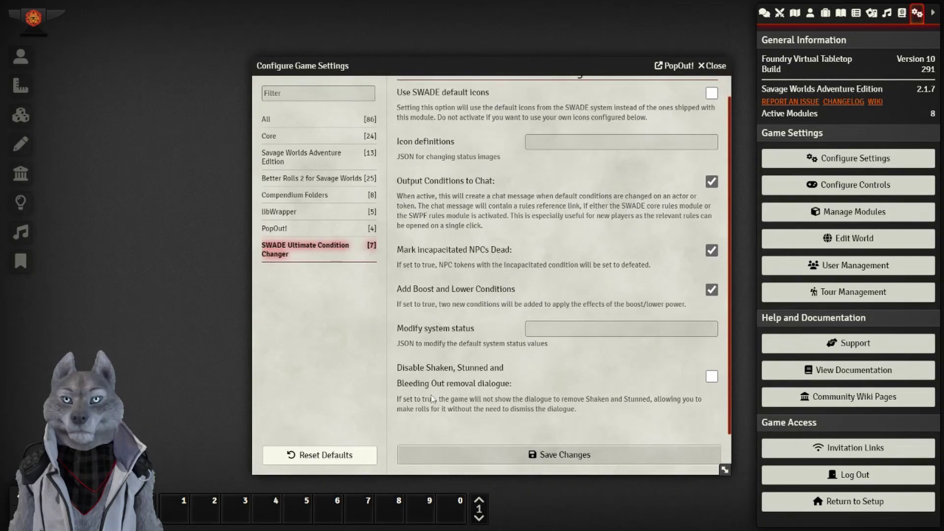
click(583, 455)
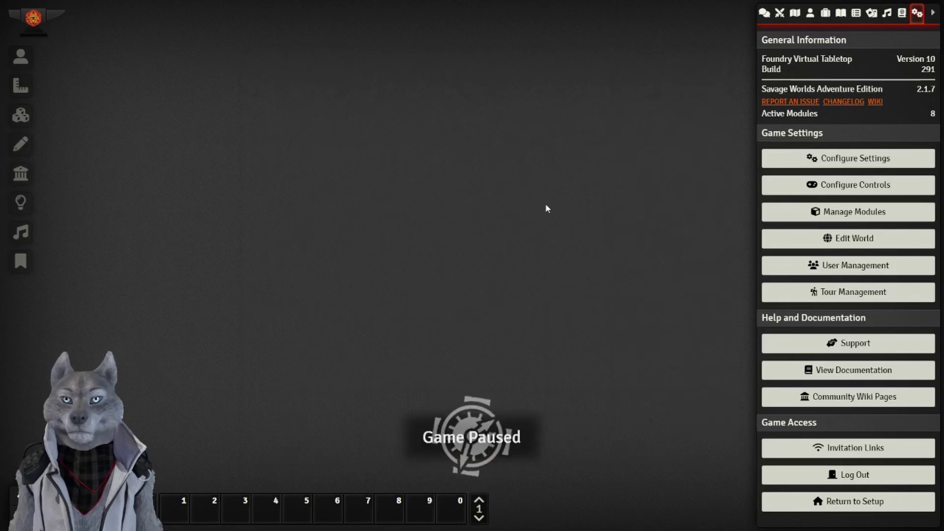
click(861, 188)
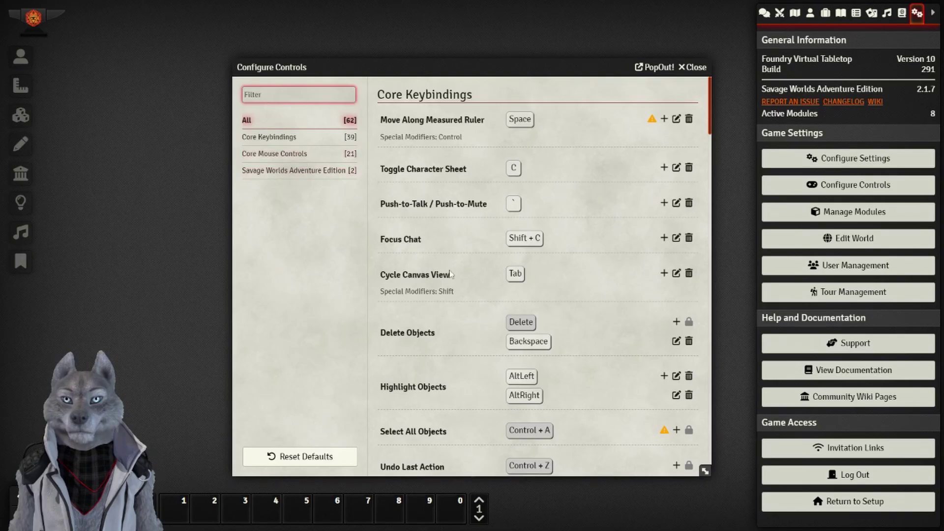
scroll(464, 285, down, 5)
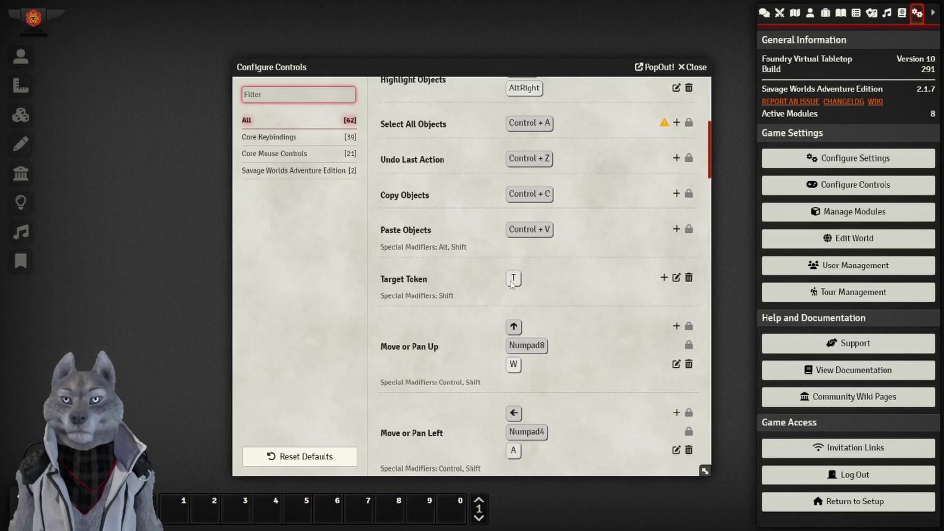
scroll(511, 284, down, 10)
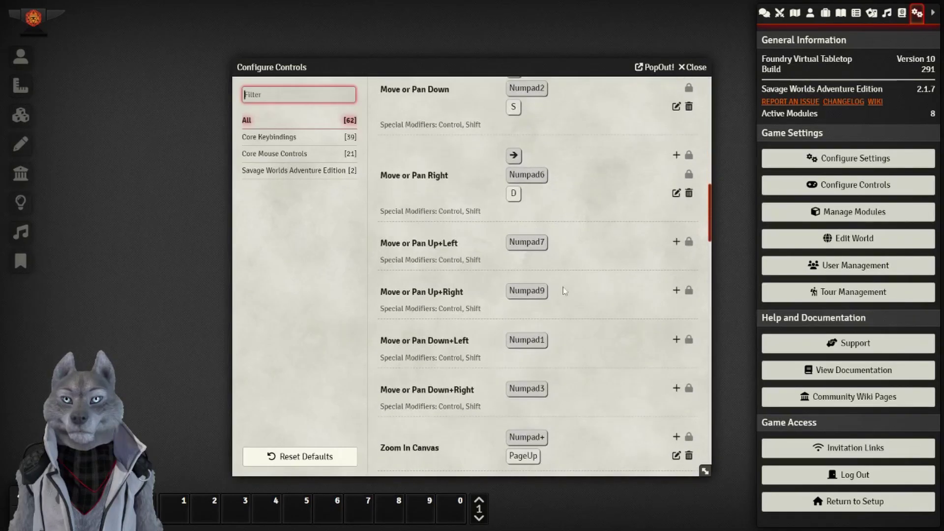
scroll(605, 294, down, 5)
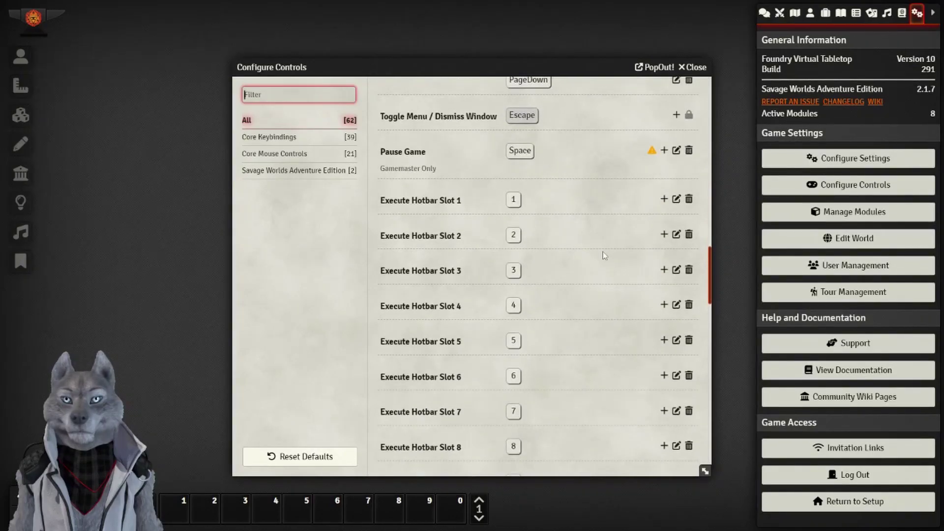
scroll(565, 260, down, 8)
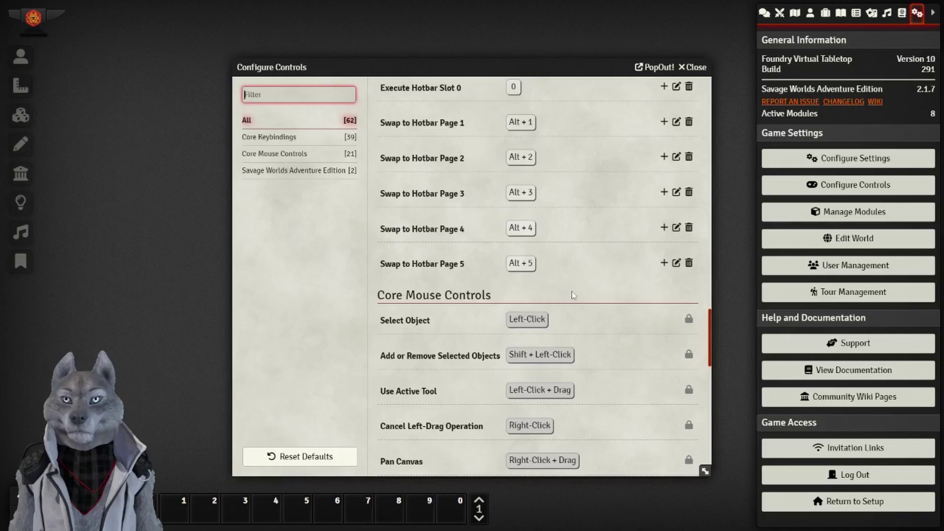
scroll(571, 293, down, 4)
scroll(449, 221, down, 2)
scroll(449, 220, down, 8)
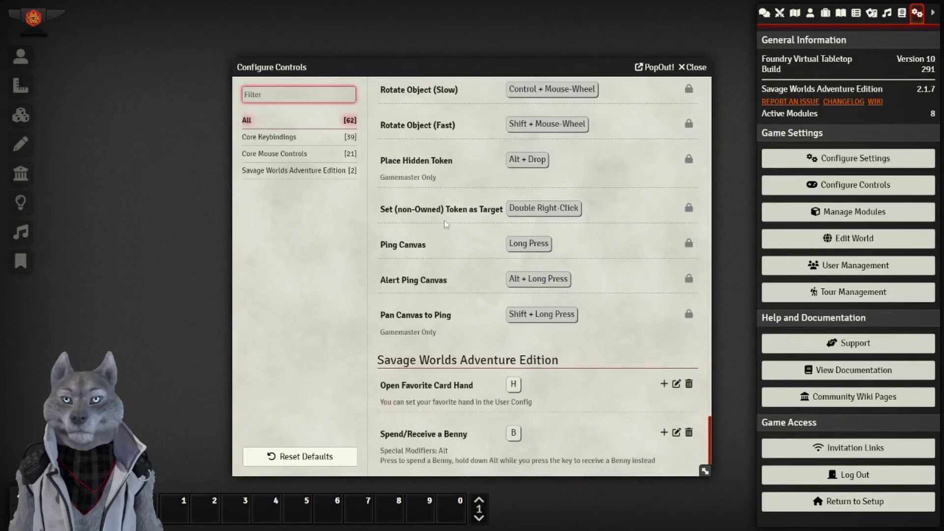
scroll(446, 224, down, 1)
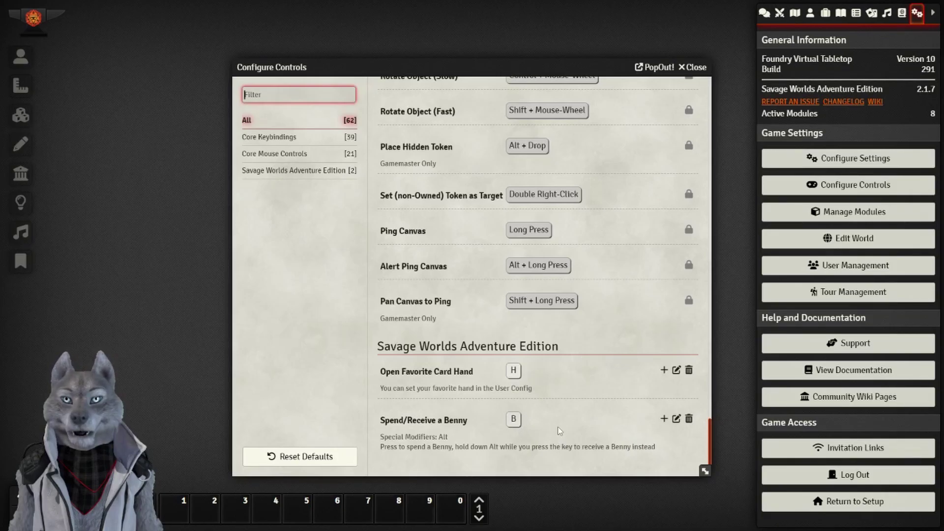
text(b)
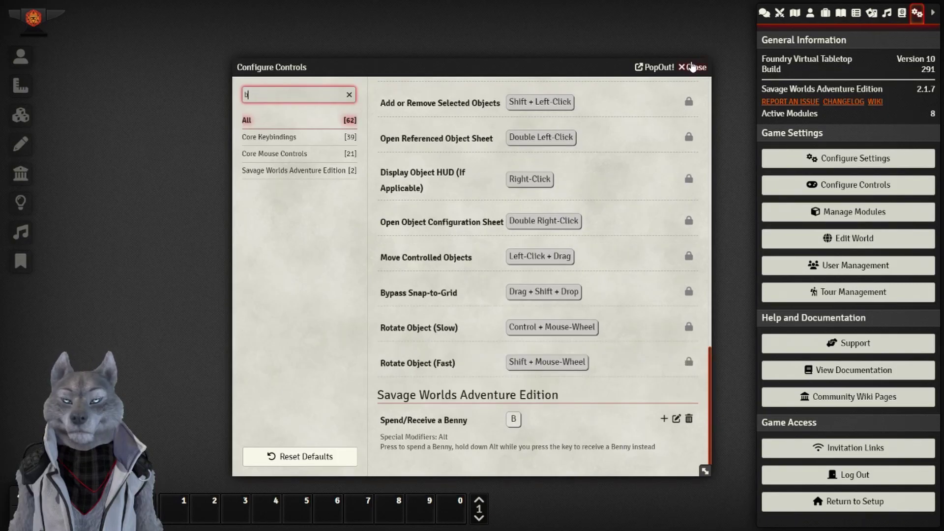
click(694, 67)
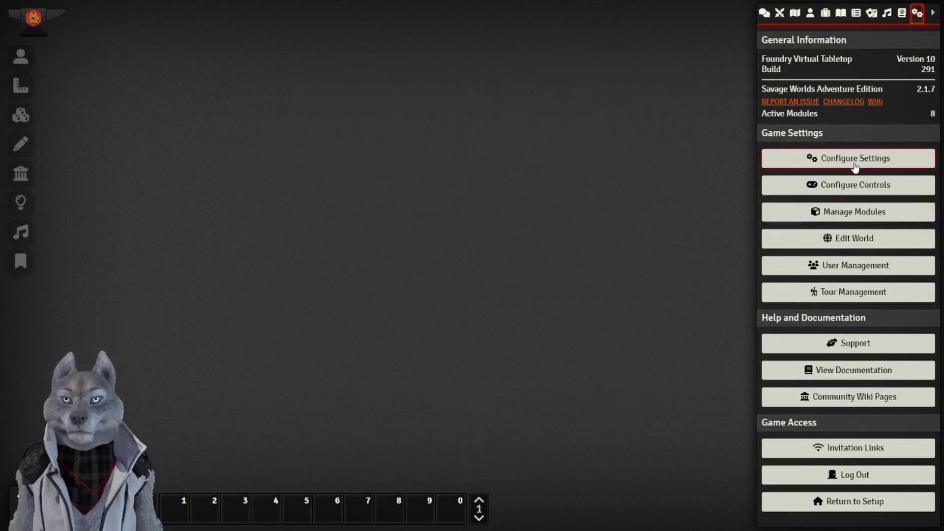